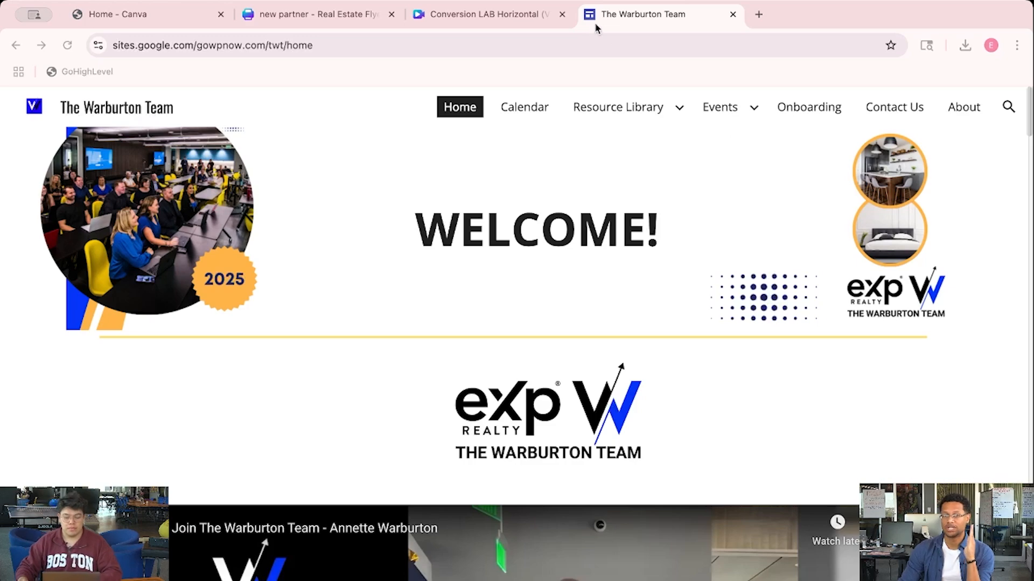
Close the Conversion LAB and new partner flyer tabs
left_click(561, 15)
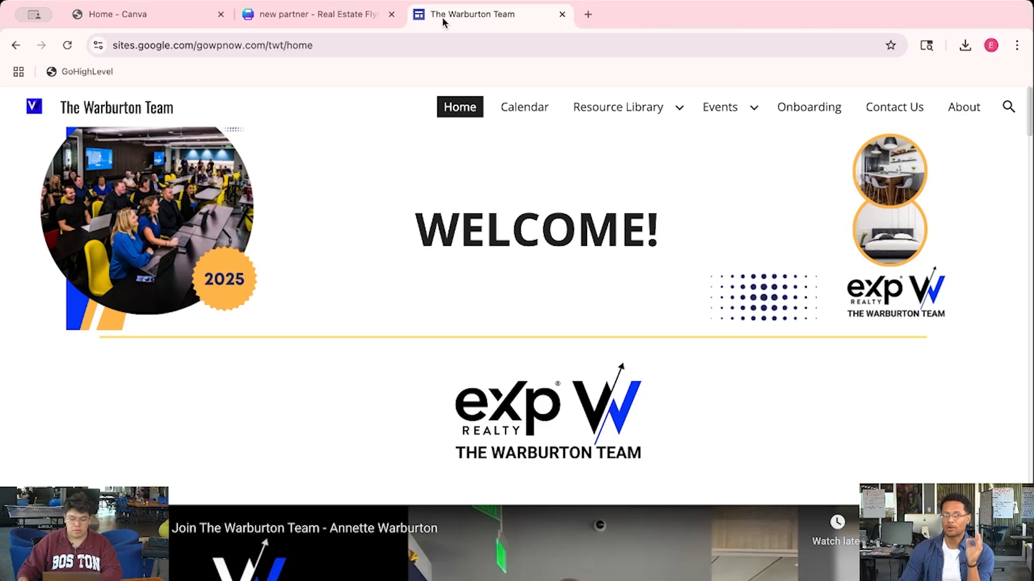
left_click(391, 15)
mouse_move(623, 109)
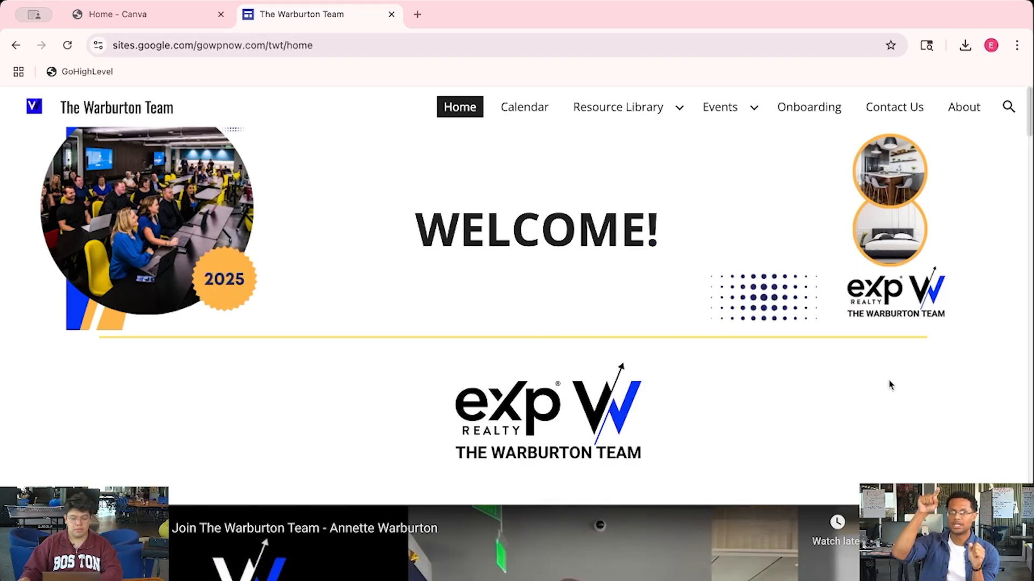
scroll(892, 382, "down", 1)
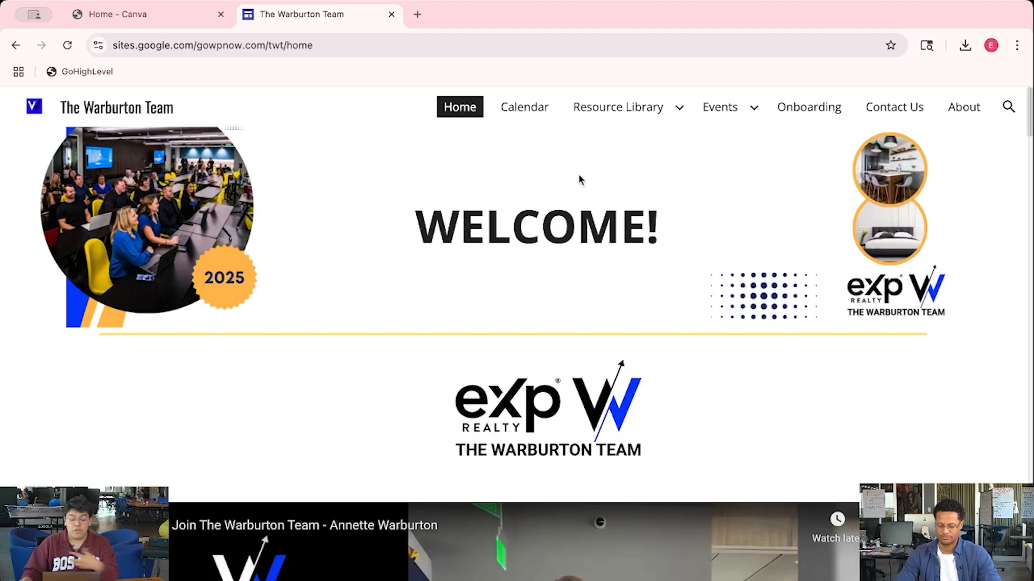
Open Resource Library's Documents & Graphics page and scroll down to the packet and flier links
mouse_move(622, 127)
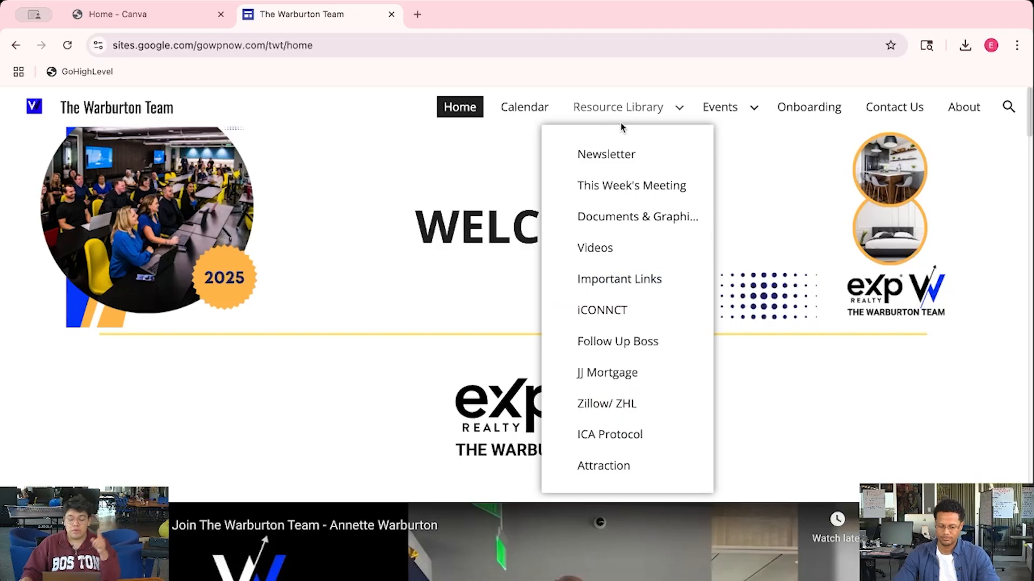
left_click(634, 217)
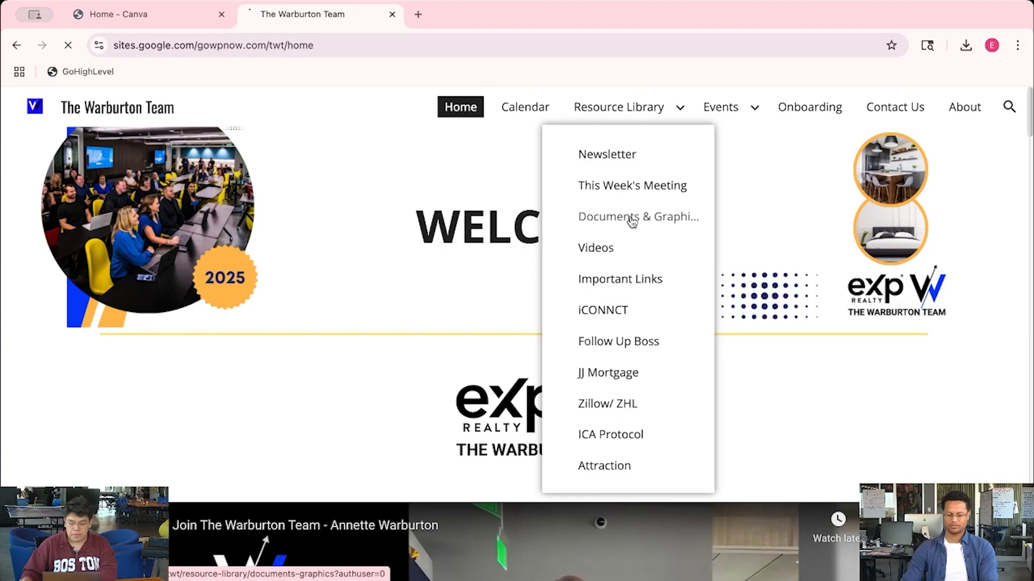
scroll(712, 244, "down", 5)
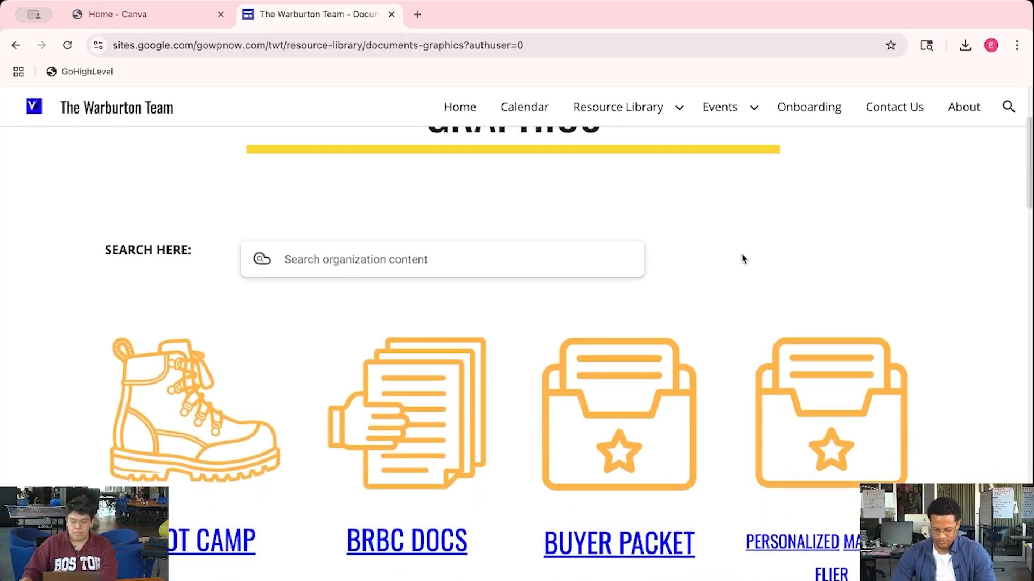
scroll(717, 286, "down", 2)
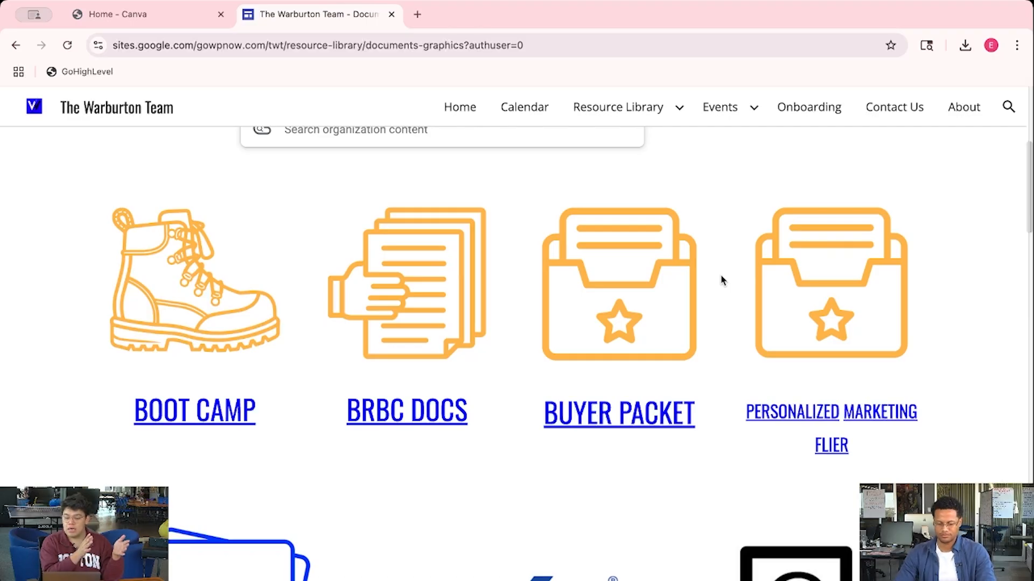
Open the 20-page Buyer Packet PDF, skim through it, then return to the Documents & Graphics page
left_click(621, 425)
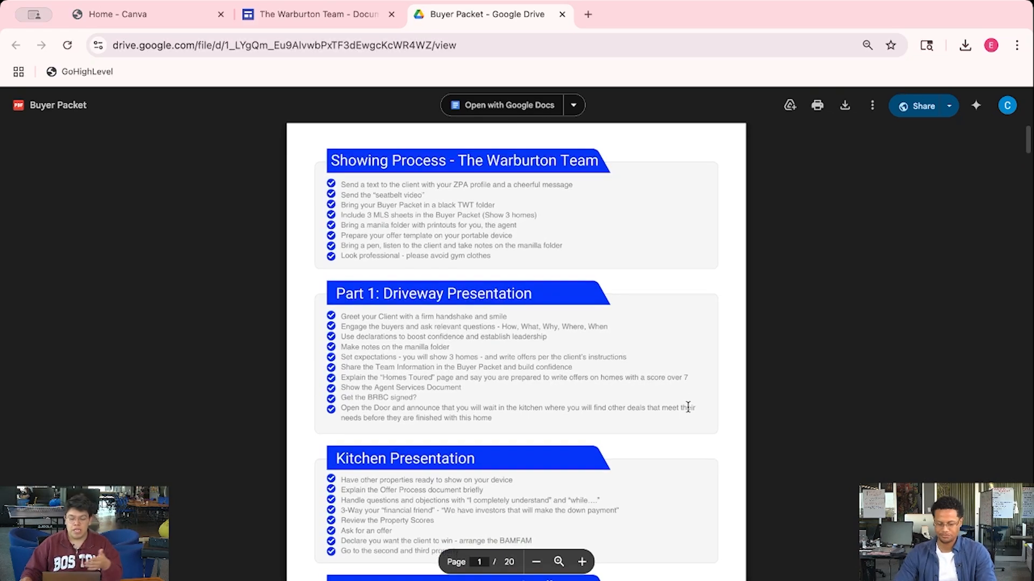
scroll(688, 408, "down", 1)
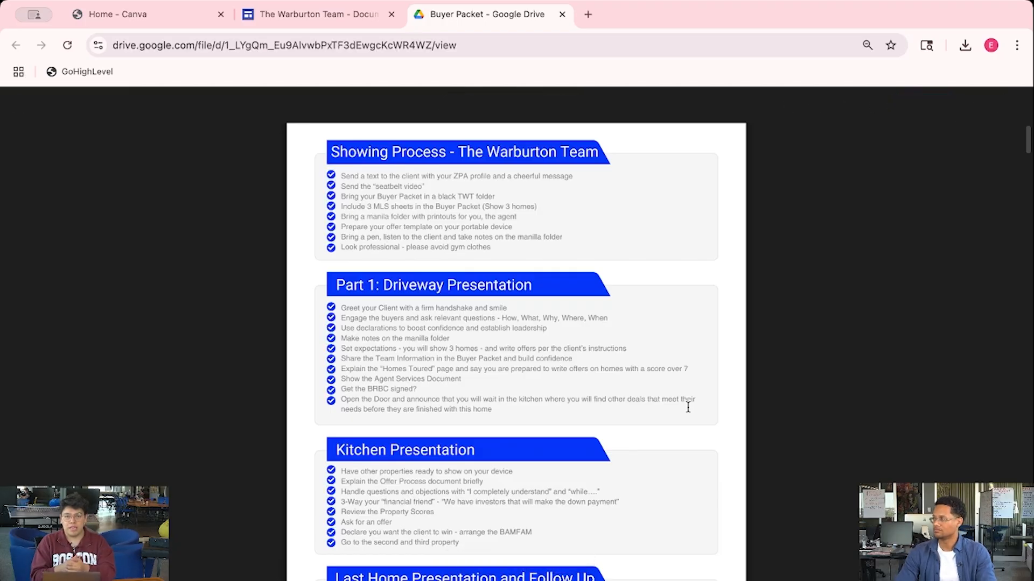
scroll(688, 408, "down", 20)
scroll(689, 405, "down", 20)
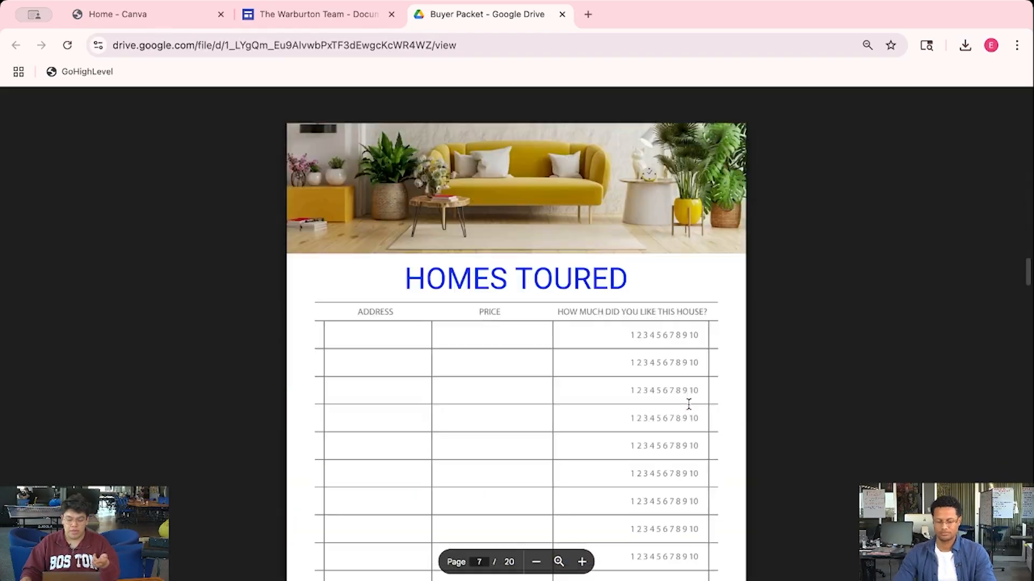
scroll(688, 403, "down", 8)
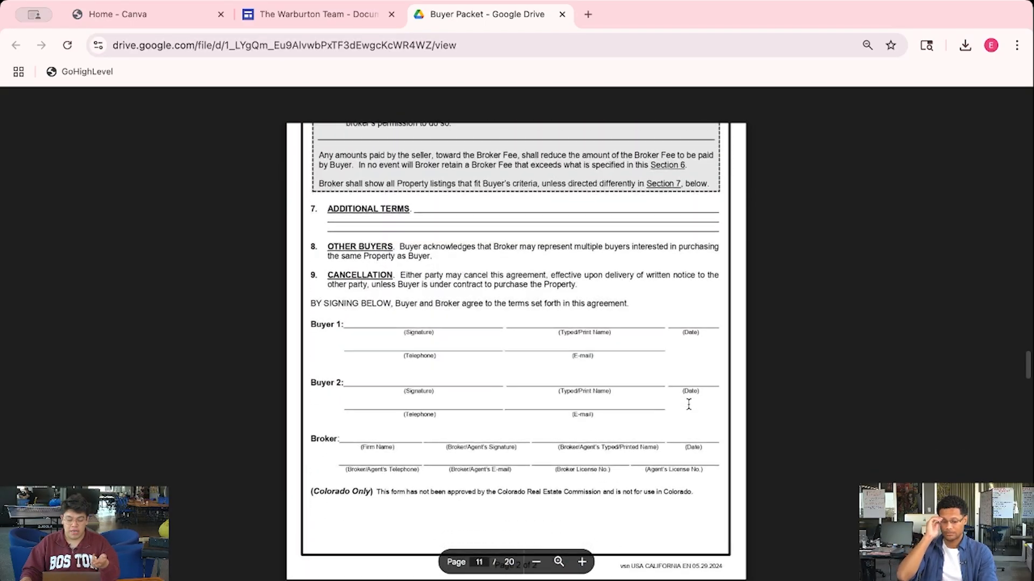
scroll(688, 403, "up", 10)
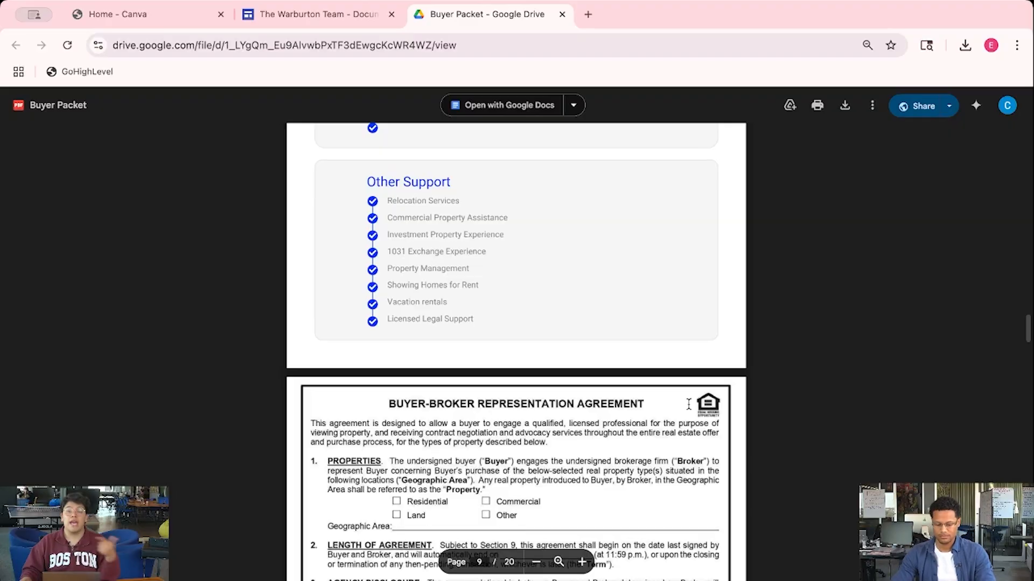
left_click(359, 14)
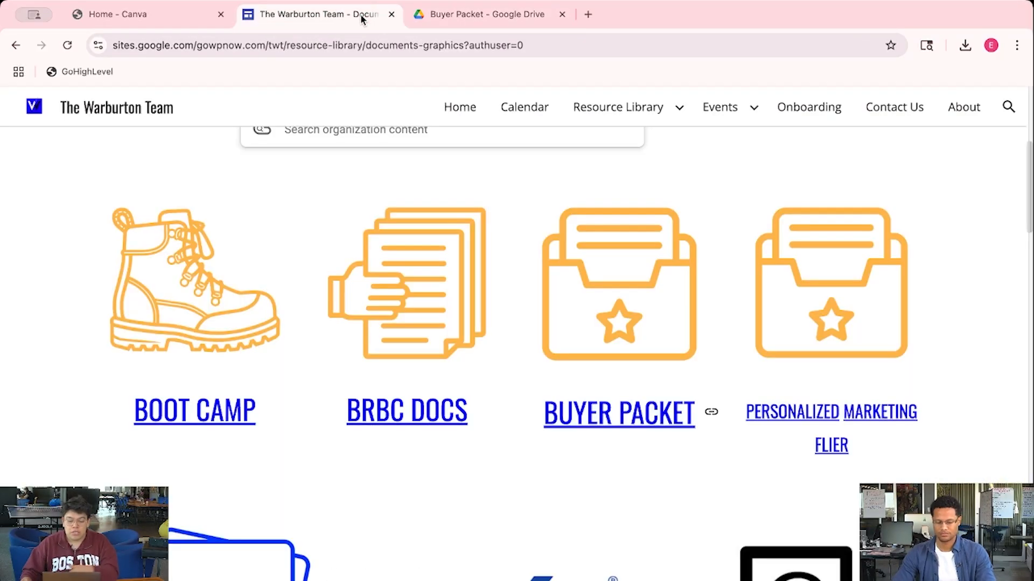
Open the Personalized Marketing Flier PDF and read its Canva link and red-text instructions
left_click(865, 427)
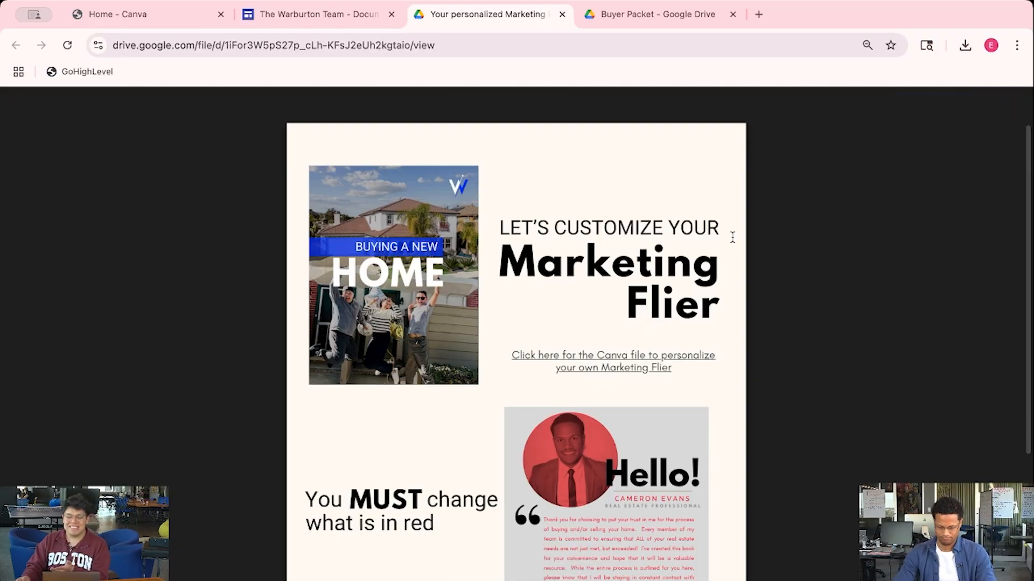
scroll(732, 237, "down", 3)
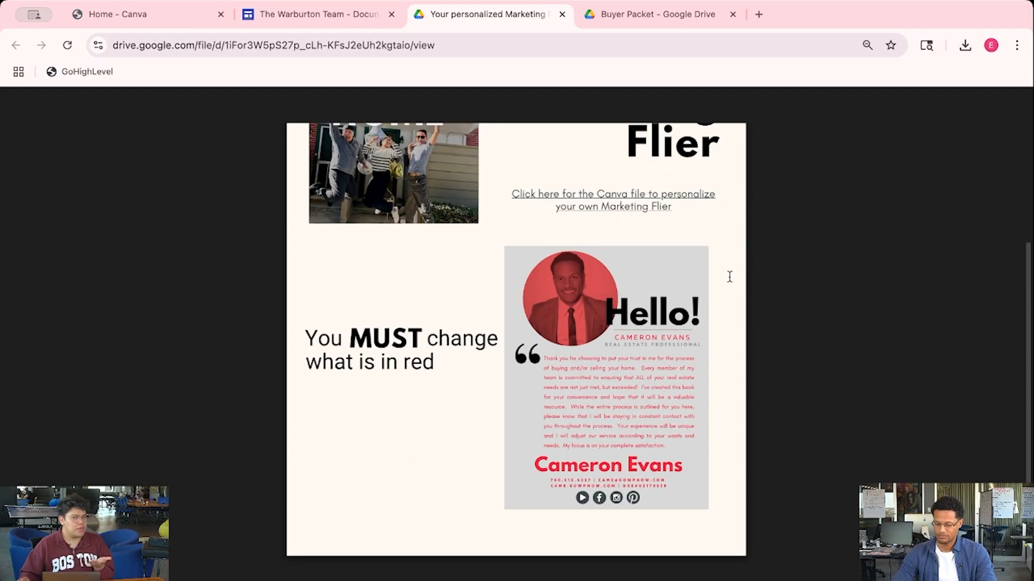
scroll(729, 276, "up", 3)
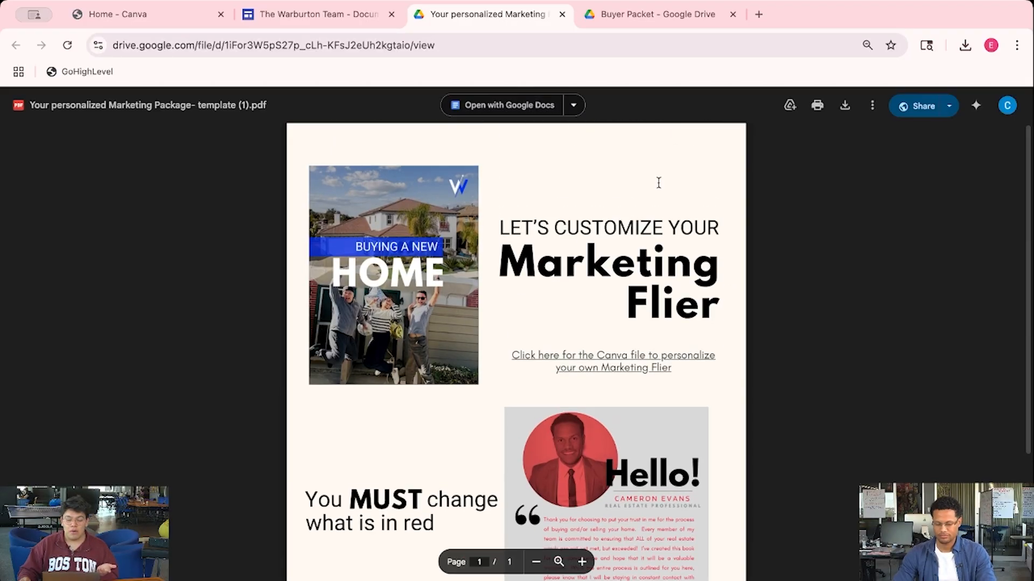
scroll(797, 341, "down", 1)
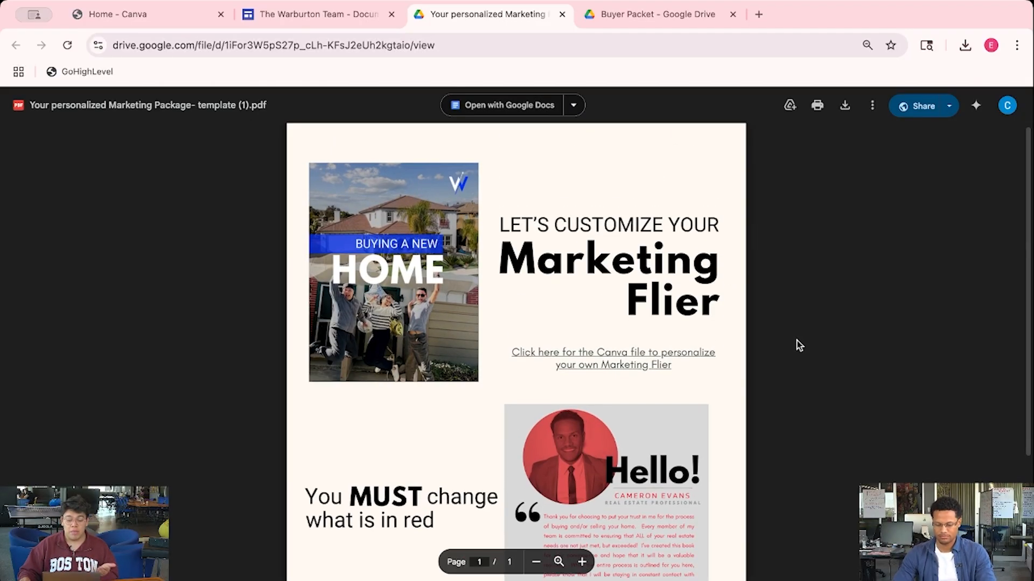
scroll(797, 344, "down", 2)
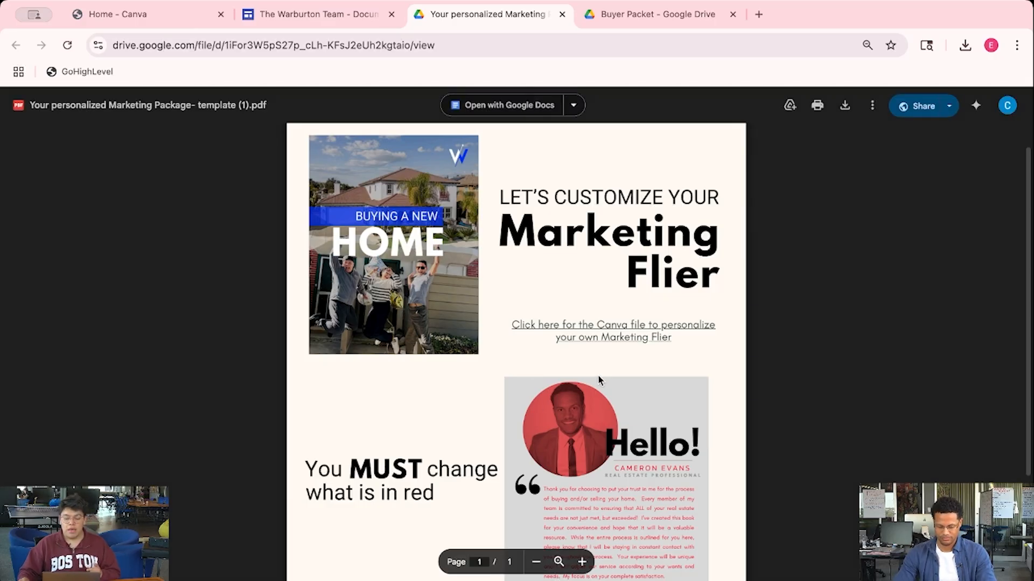
scroll(599, 380, "down", 1)
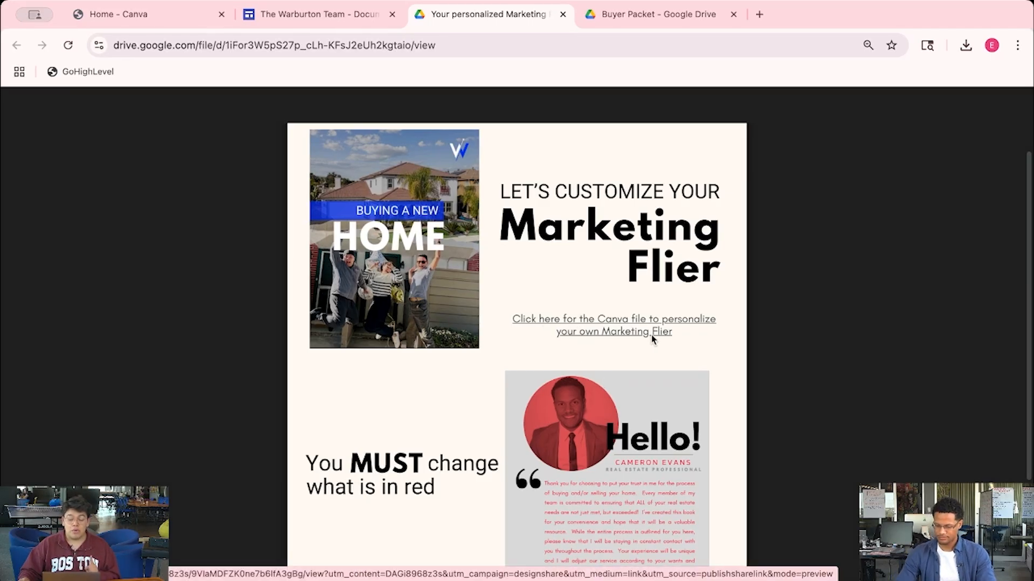
scroll(651, 337, "down", 5)
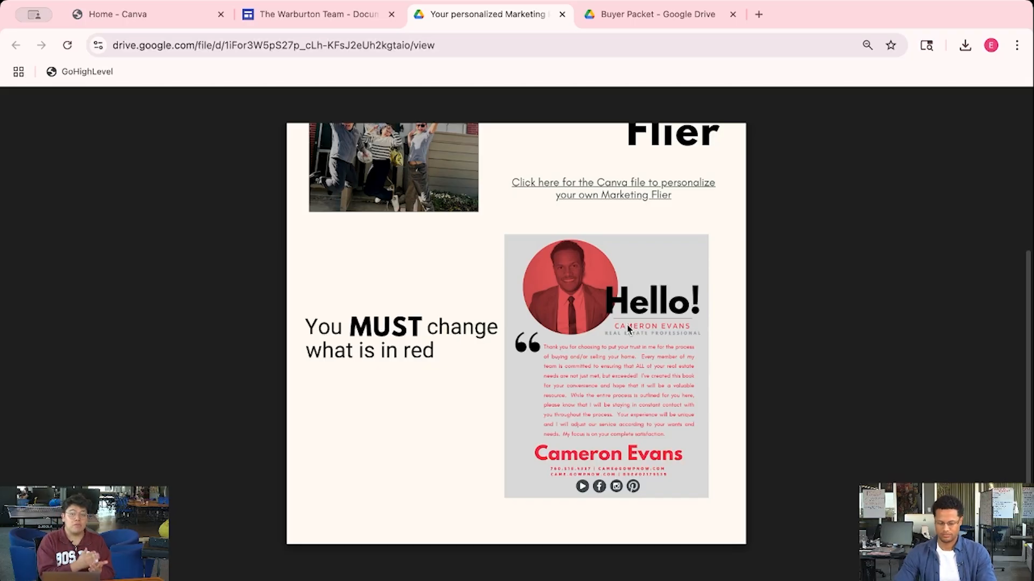
Follow the Canva file link and use the Buying a New Home template as a new design
left_click(595, 184)
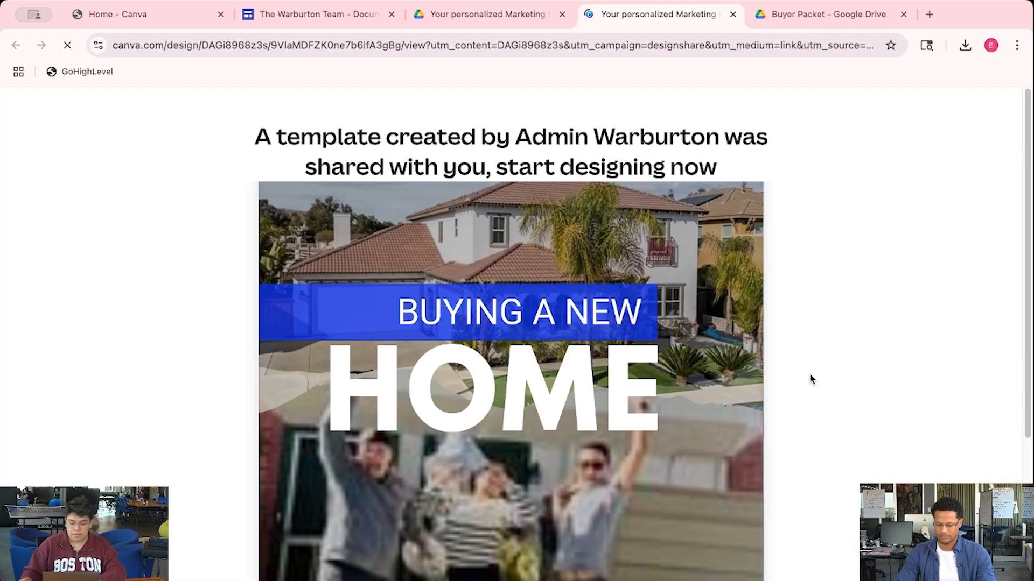
scroll(809, 373, "down", 4)
scroll(783, 321, "up", 1)
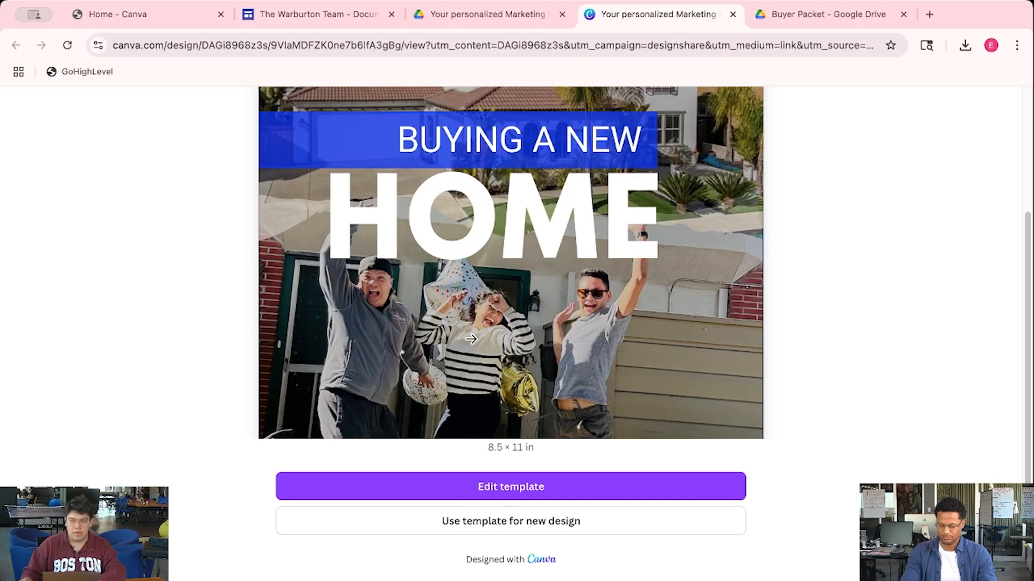
scroll(470, 339, "up", 3)
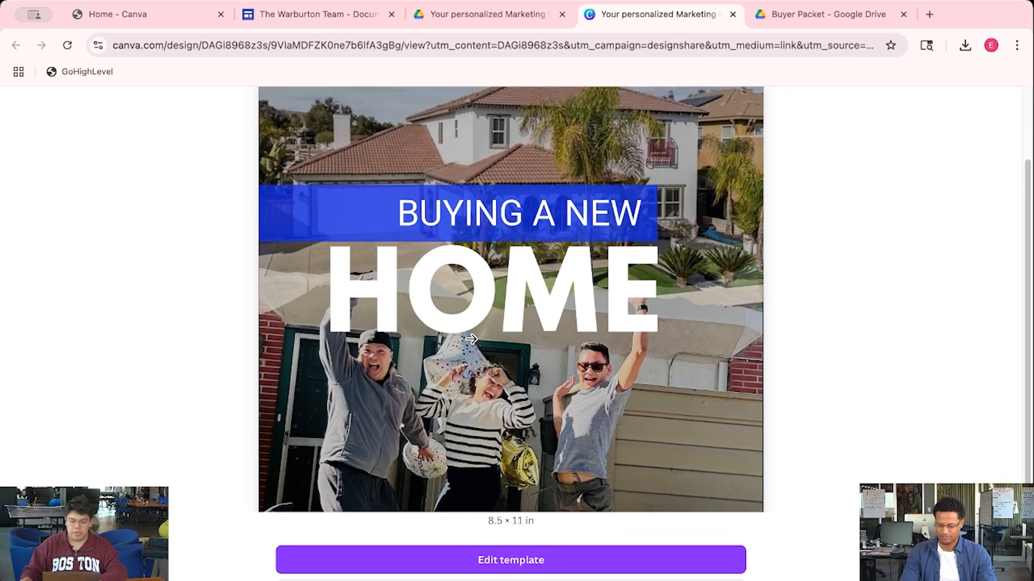
scroll(511, 409, "down", 4)
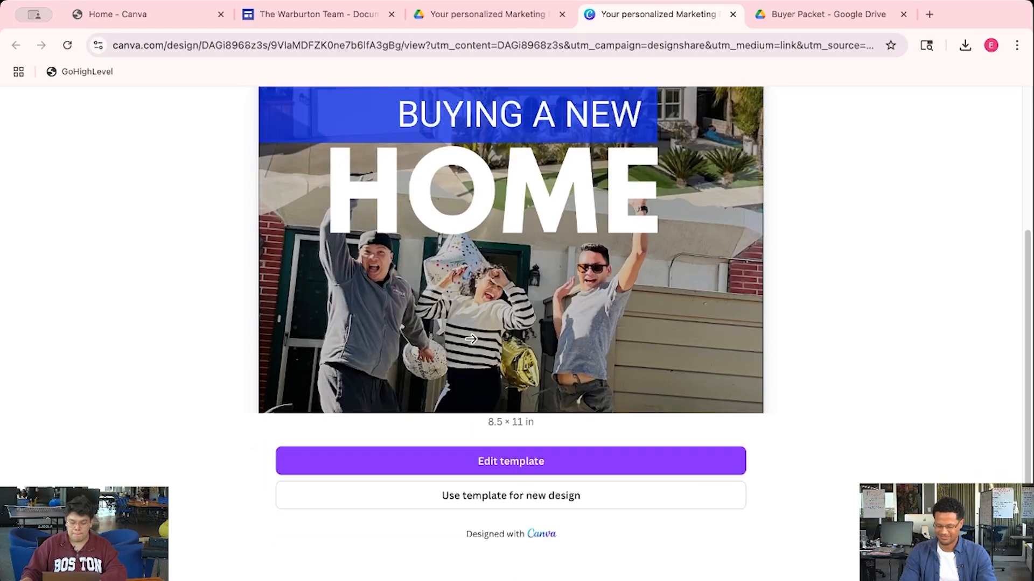
left_click(565, 496)
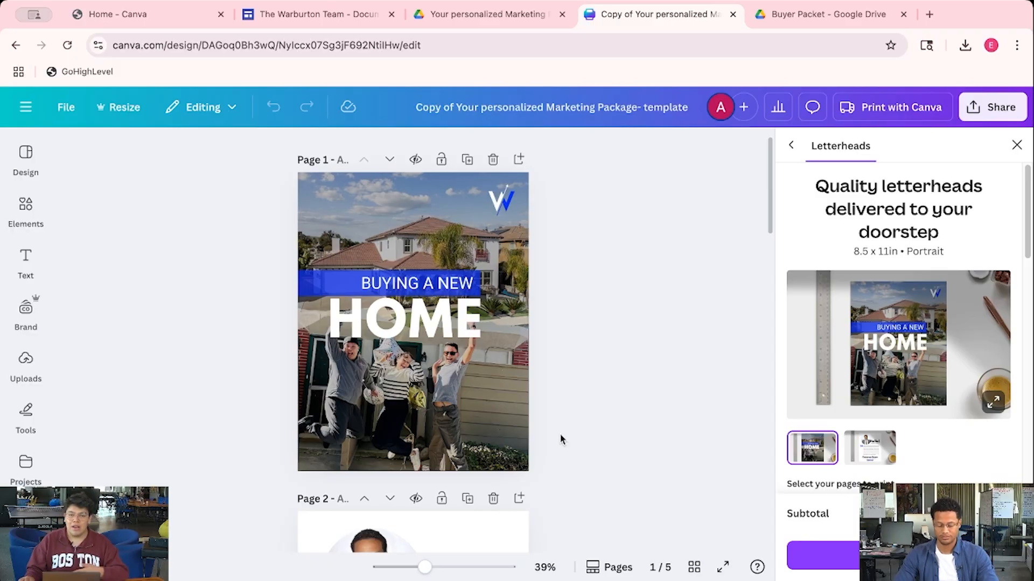
Close the Letterheads print offer and scroll to page 2's sample agent Hello! introduction
scroll(561, 438, "down", 3)
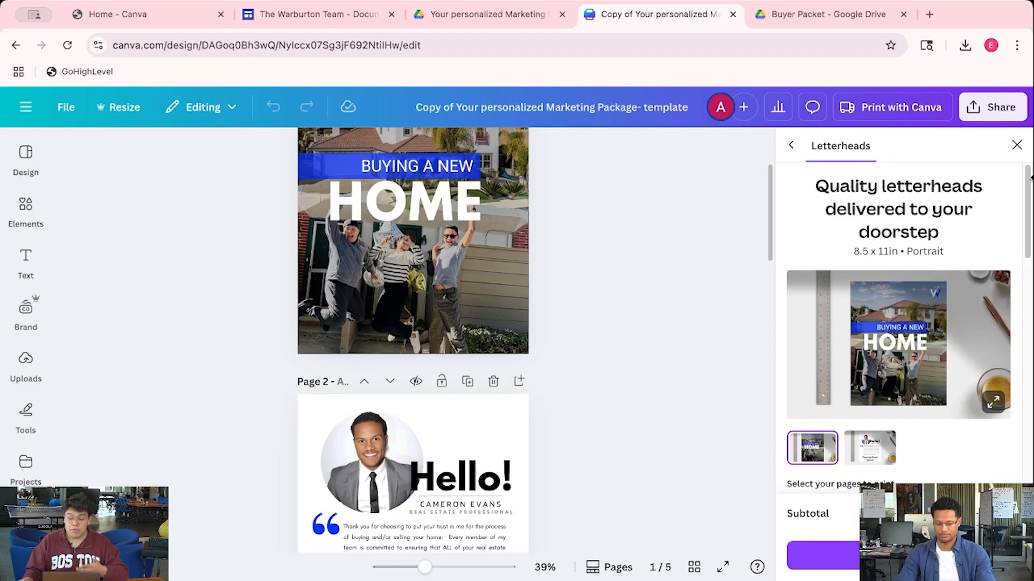
left_click(1017, 149)
scroll(806, 302, "down", 4)
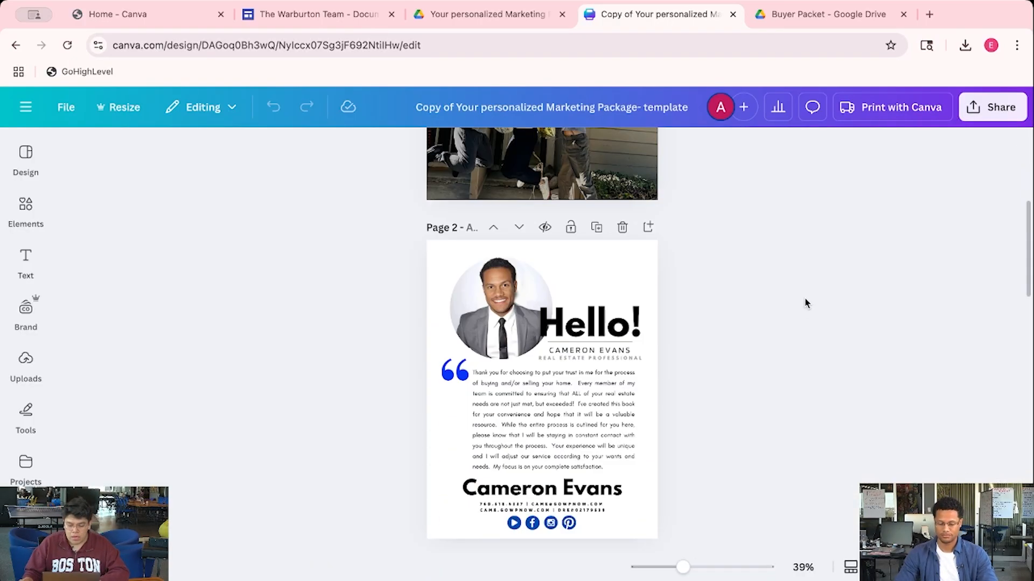
scroll(808, 302, "down", 1)
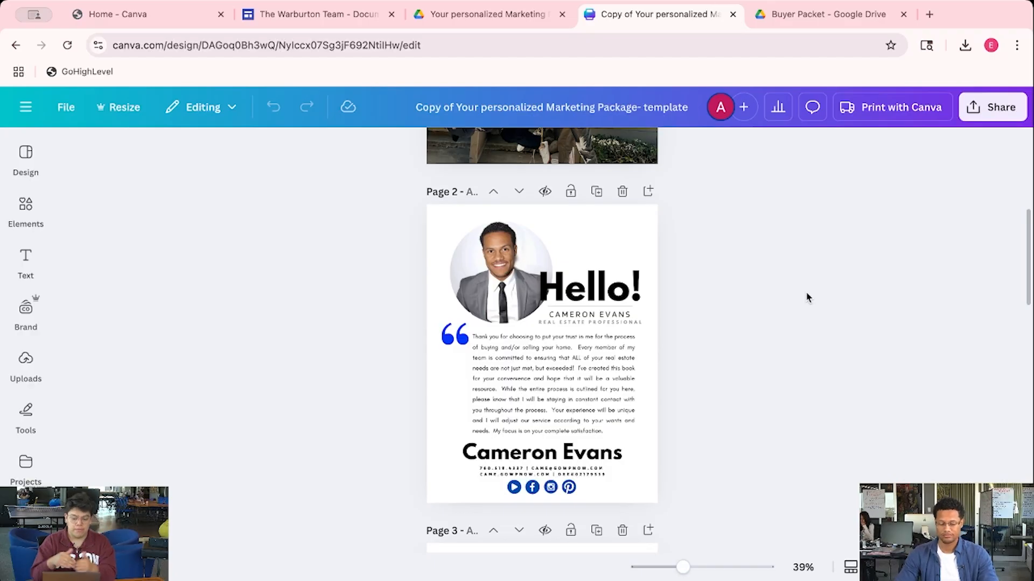
scroll(733, 329, "down", 1)
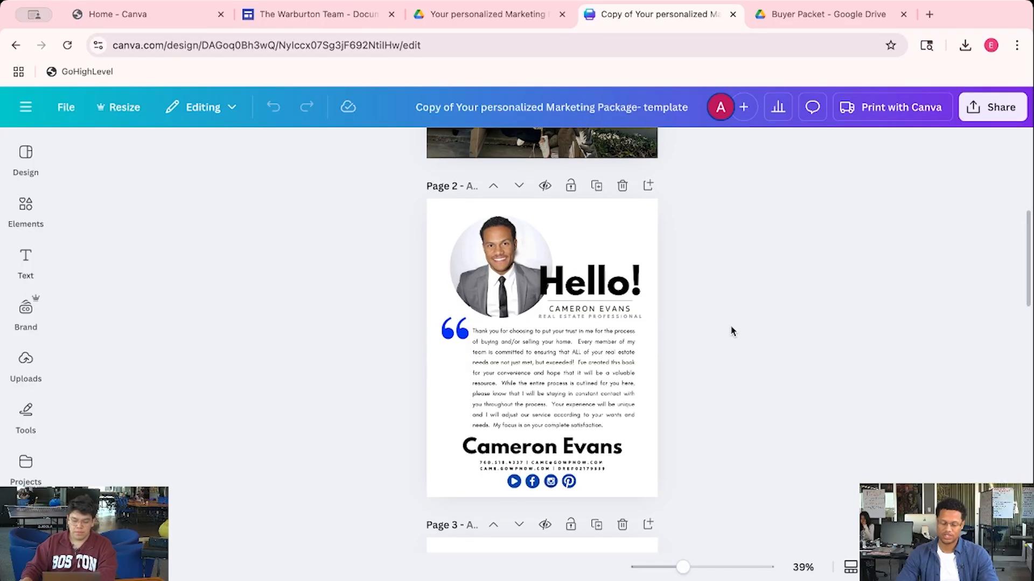
left_click(592, 311)
left_click(593, 310)
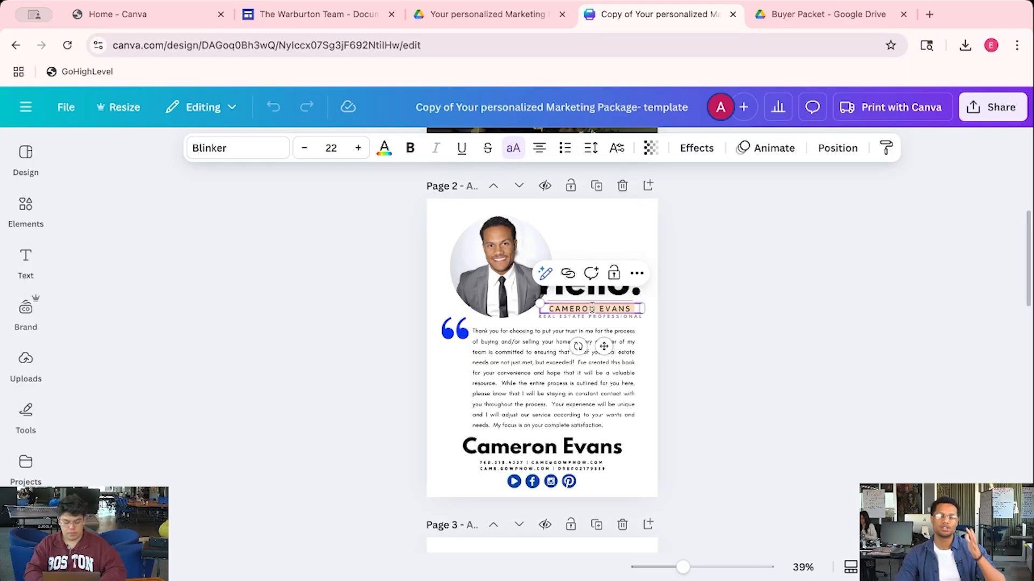
type("ANDREW")
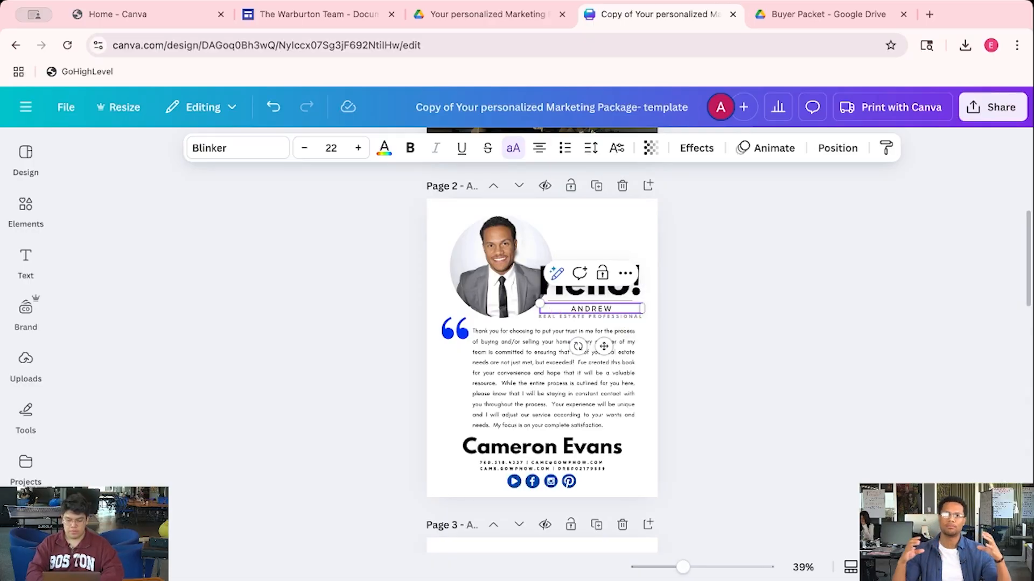
left_click(676, 318)
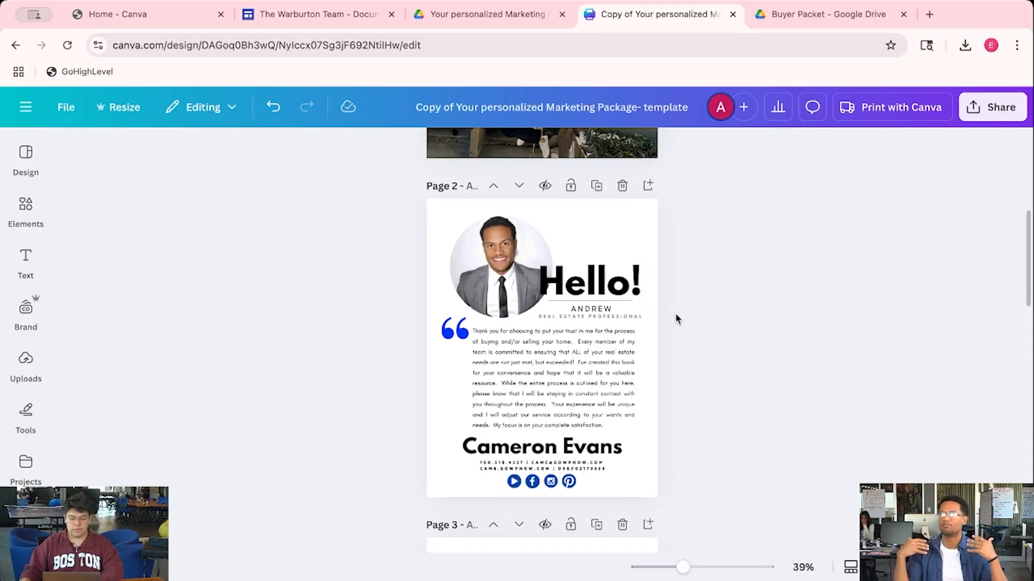
key("super+z")
key("super+z")
key("super+z")
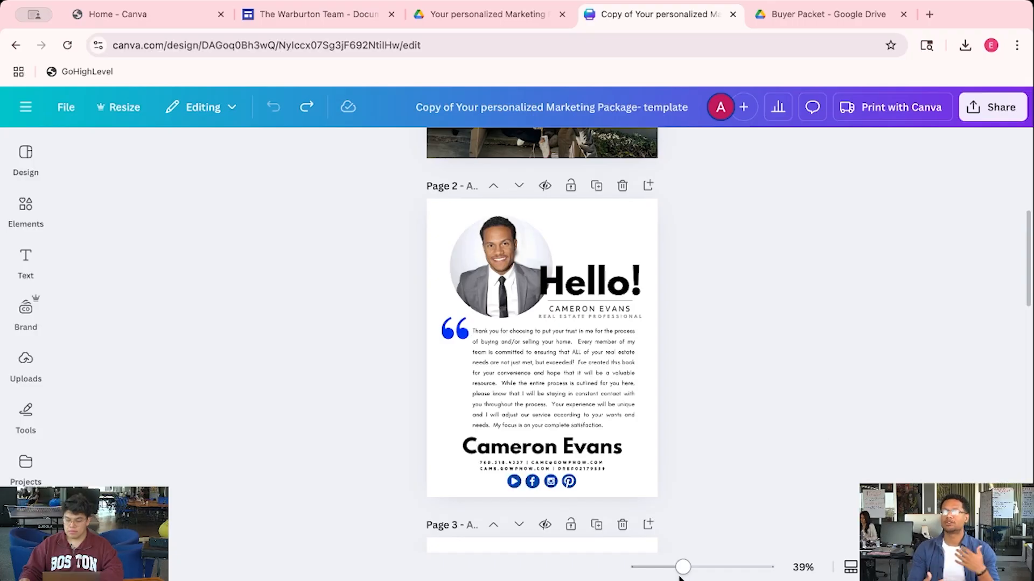
left_click_drag(682, 568, 723, 569)
scroll(642, 397, "up", 4)
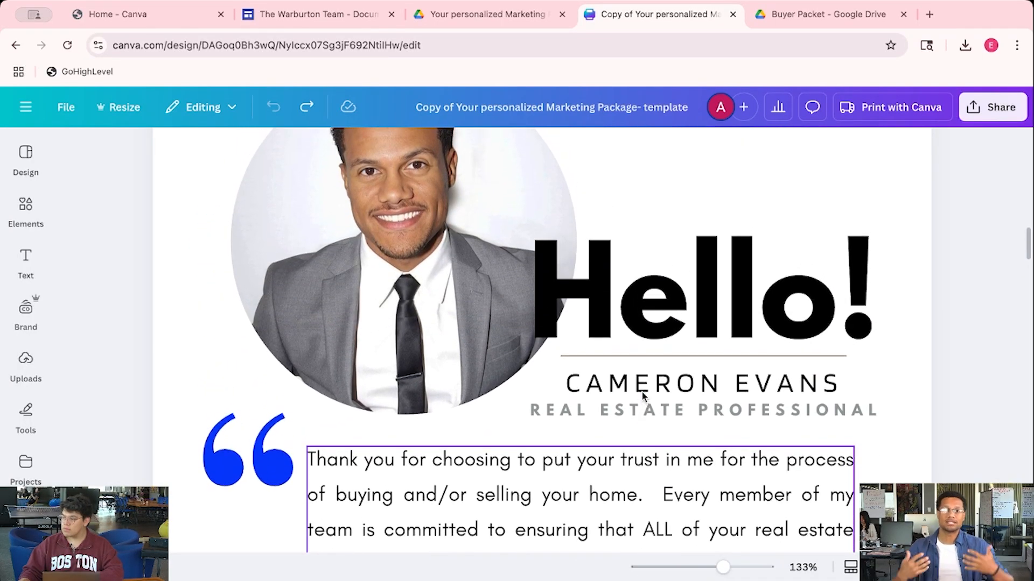
scroll(641, 391, "up", 3)
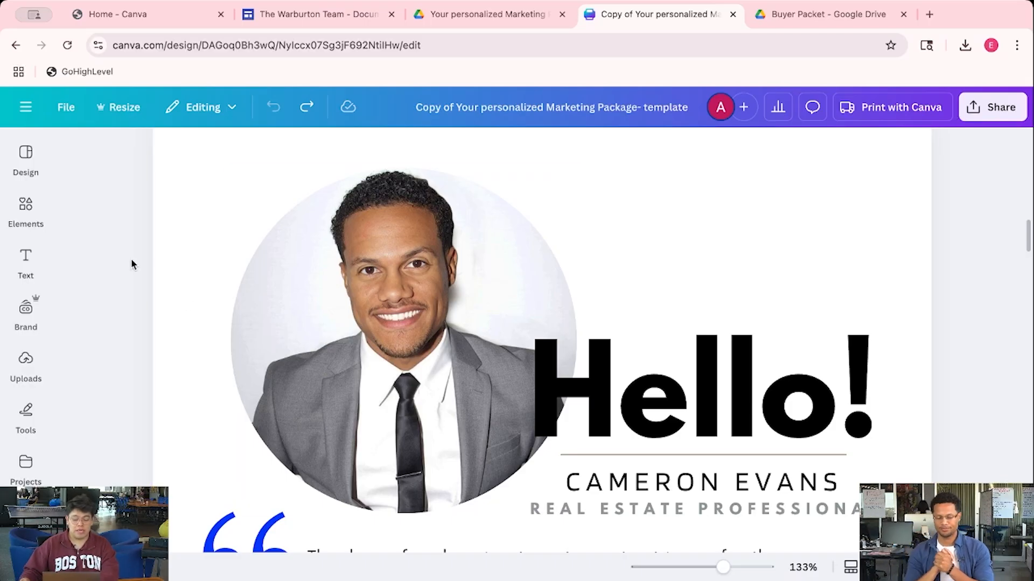
Open Uploads and browse the previously uploaded images
left_click(22, 225)
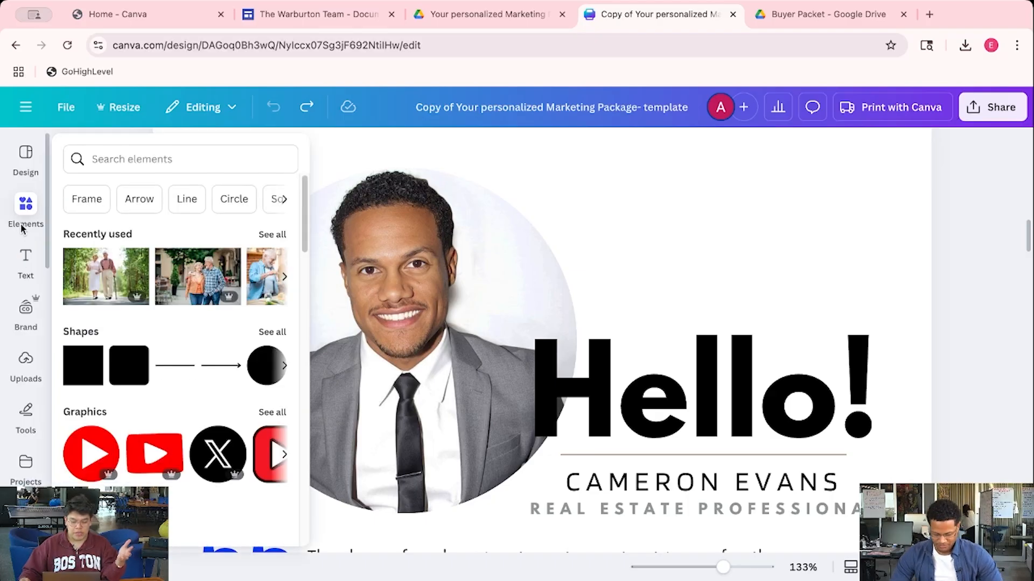
left_click(24, 365)
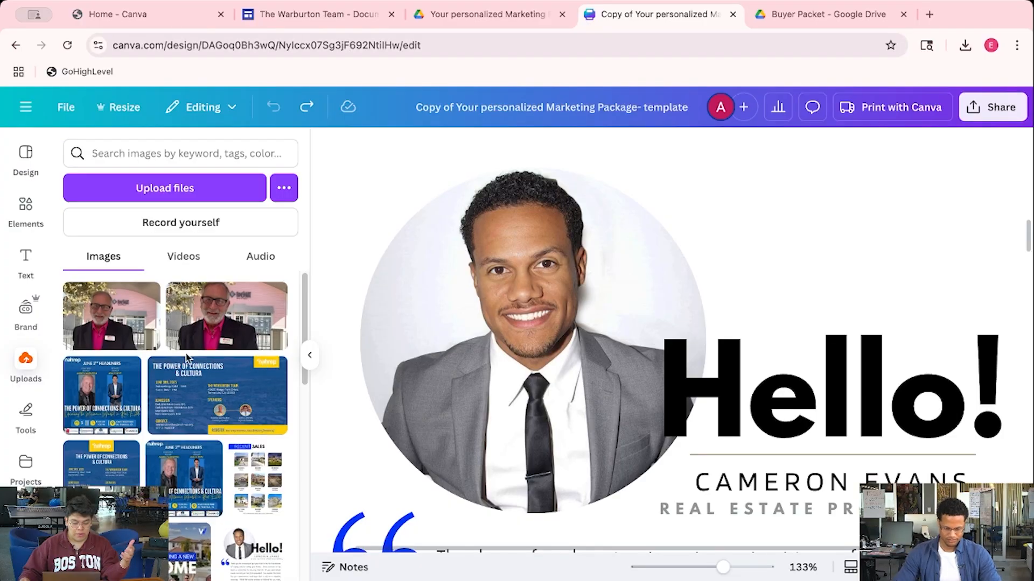
scroll(185, 357, "down", 10)
scroll(185, 375, "down", 4)
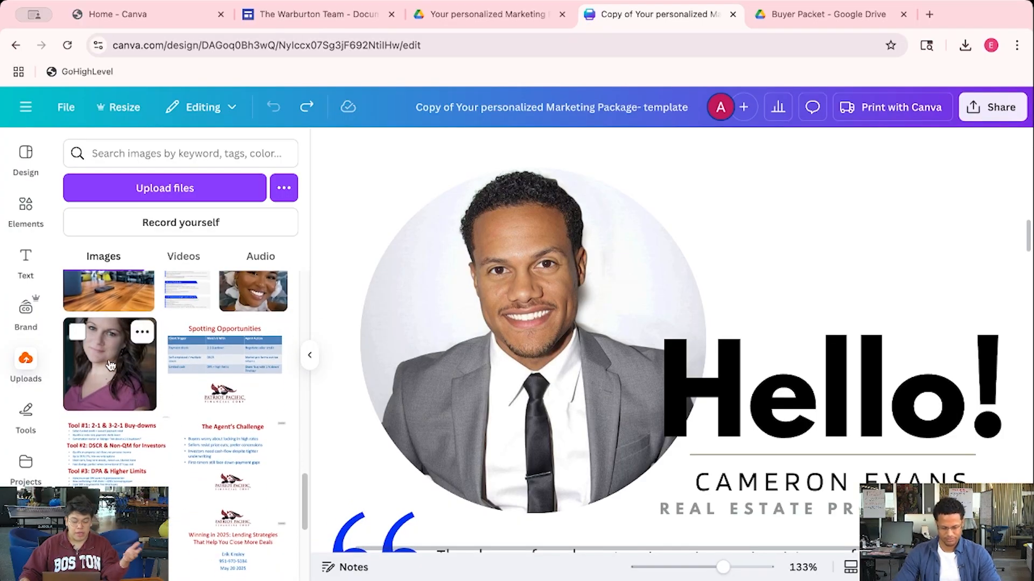
mouse_move(106, 369)
left_mouse_down()
mouse_move(451, 361)
mouse_move(248, 382)
mouse_move(113, 366)
left_mouse_up()
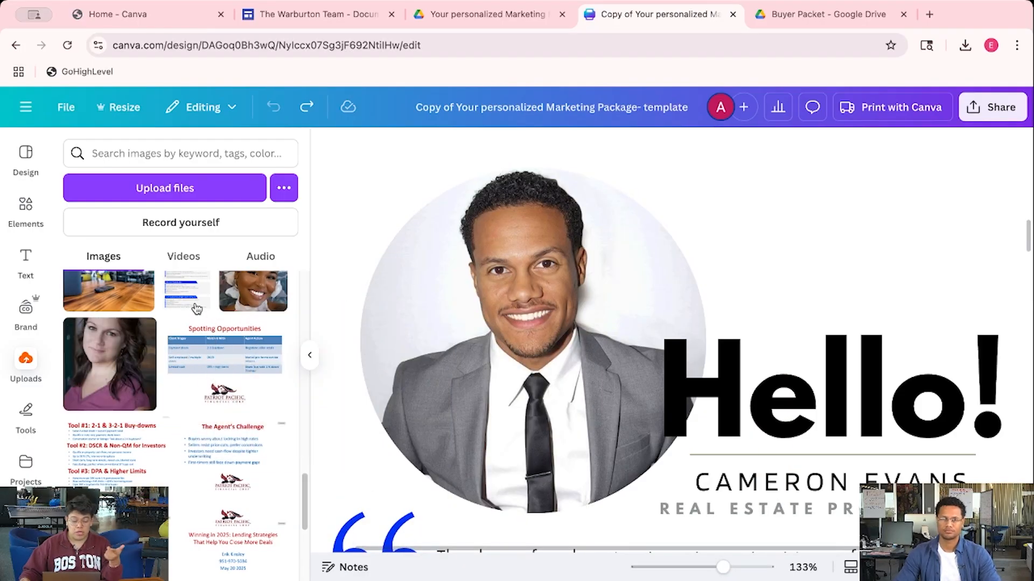
Upload the first headshot JPG from Desktop > PICTURES
left_click(181, 195)
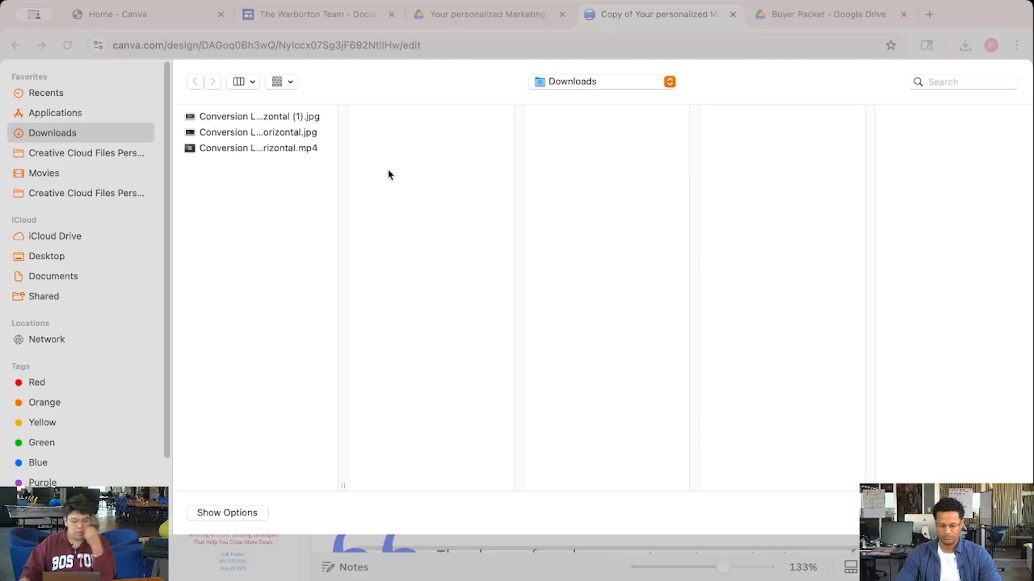
left_click(91, 257)
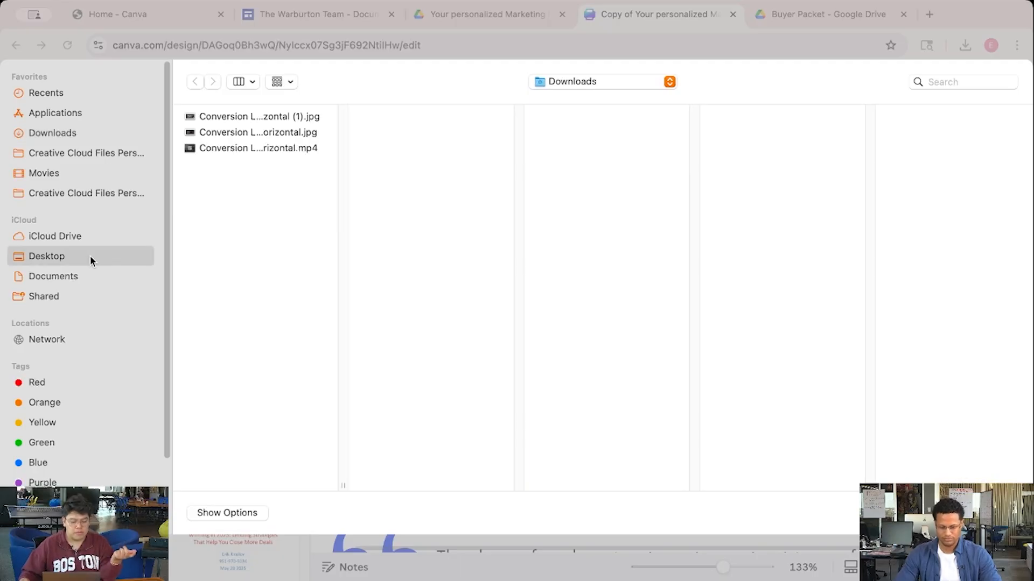
left_click(248, 227)
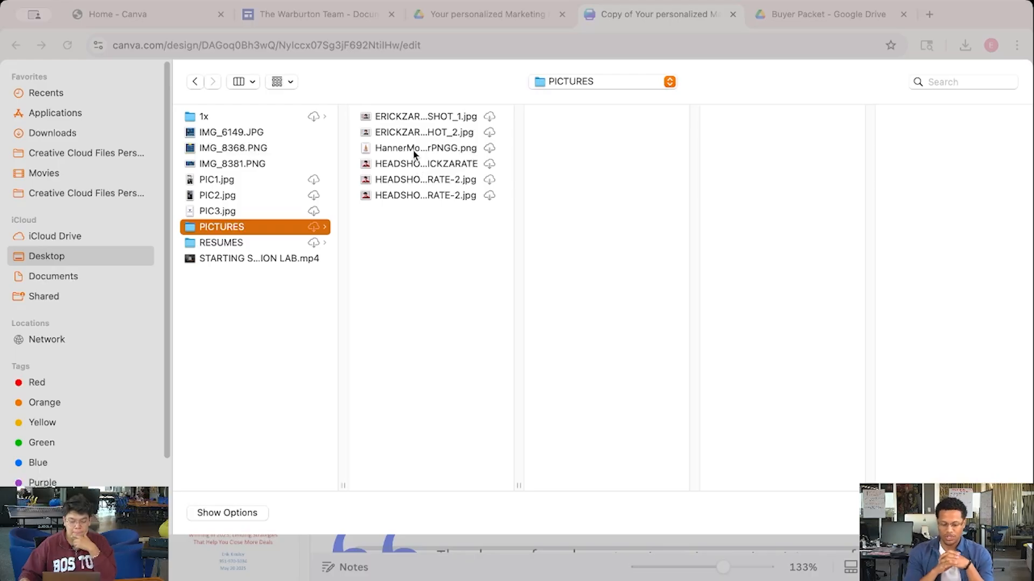
left_click(412, 117)
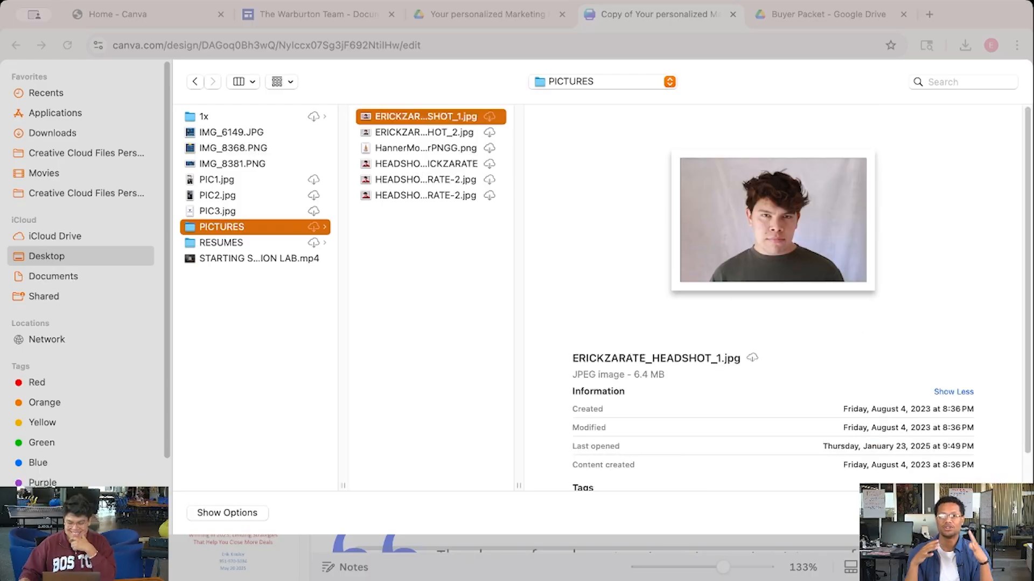
left_click(934, 514)
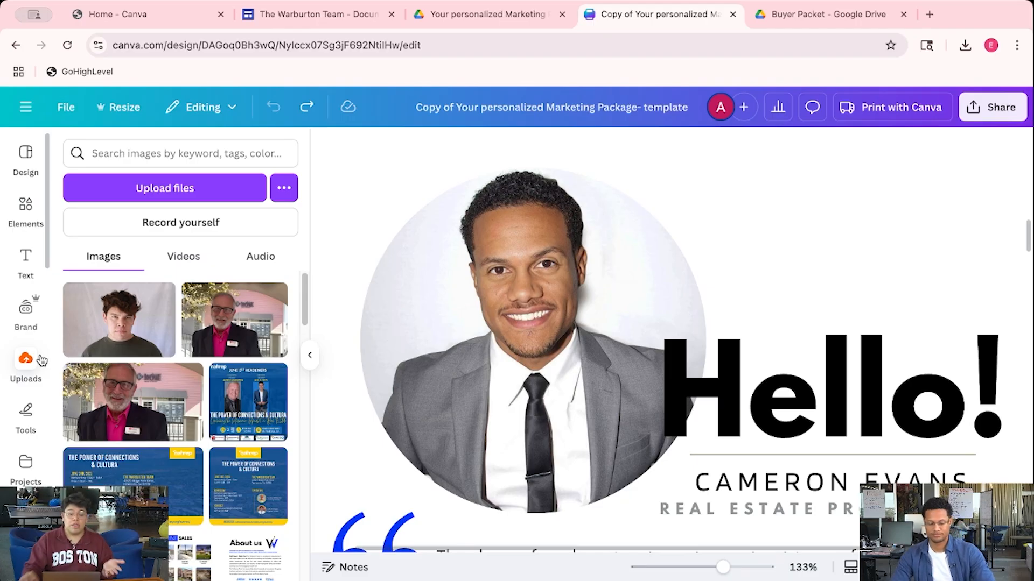
Drop the uploaded headshot into page 2's circular photo frame
left_click_drag(305, 299, 251, 291)
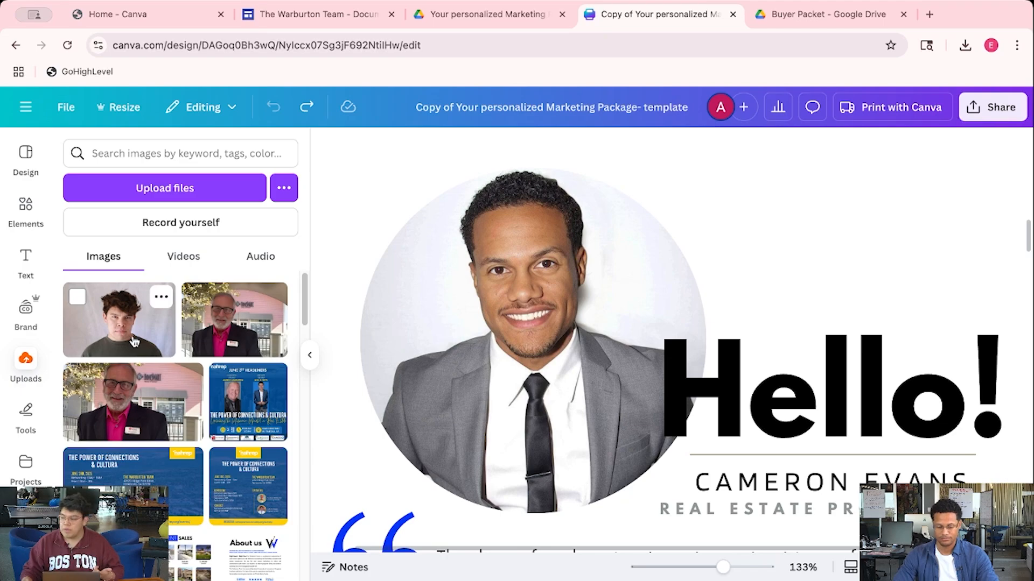
left_click_drag(134, 340, 437, 276)
left_click(762, 281)
left_click_drag(529, 548, 554, 548)
scroll(805, 300, "down", 1)
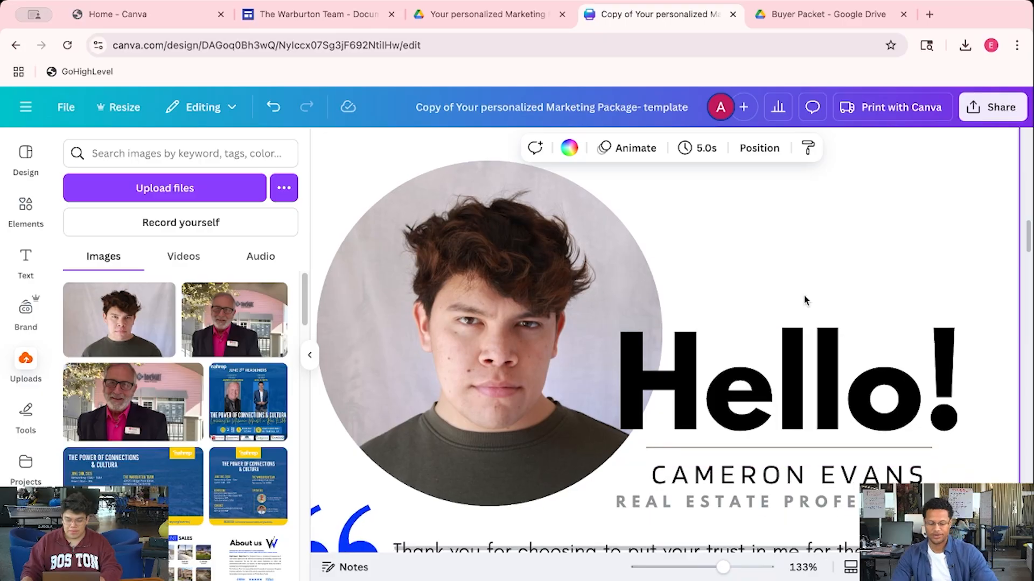
scroll(805, 300, "down", 2)
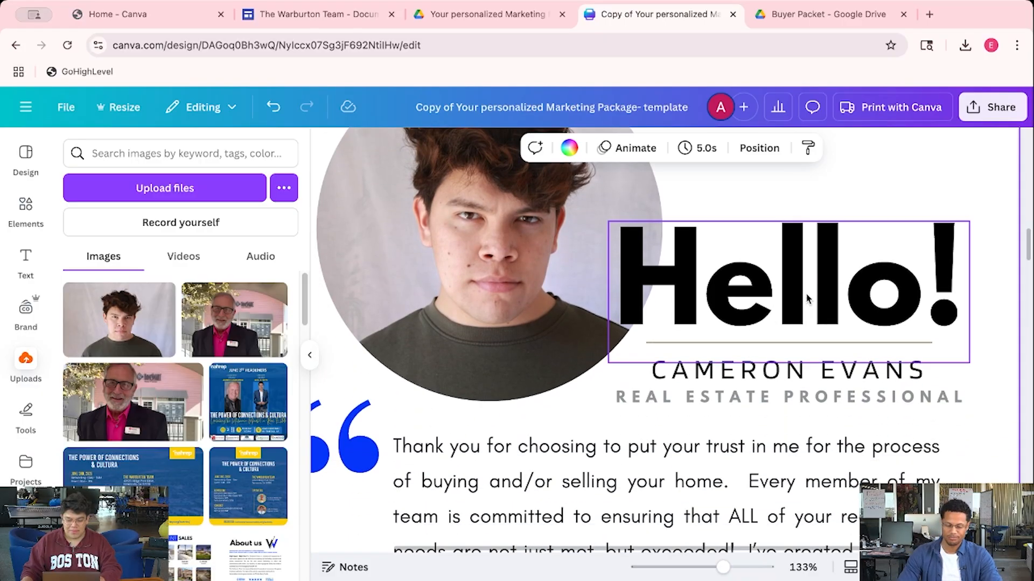
Replace the sample agent's name under Hello! with the new agent's name
left_click(900, 372)
left_click(902, 372)
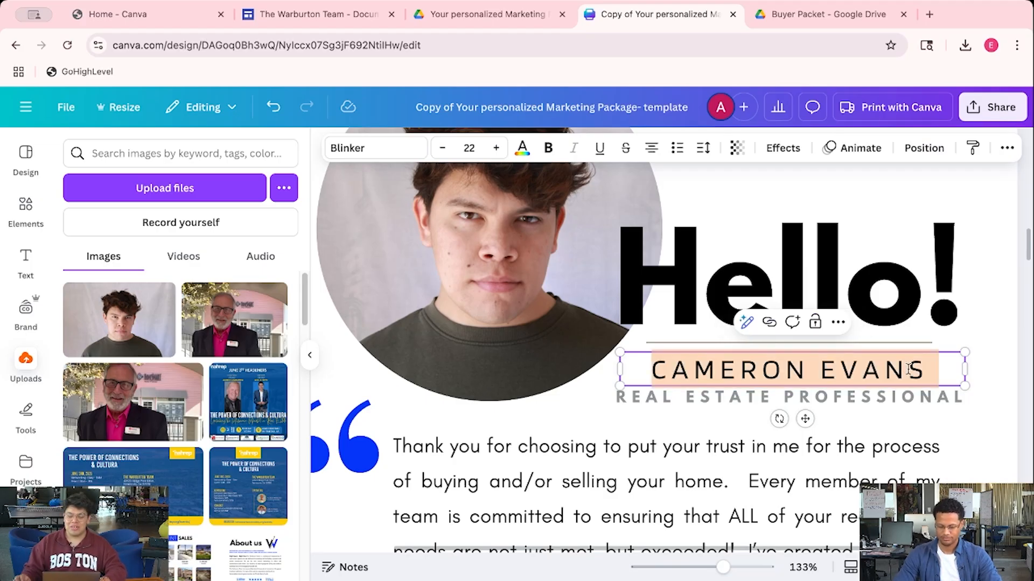
left_click(998, 328)
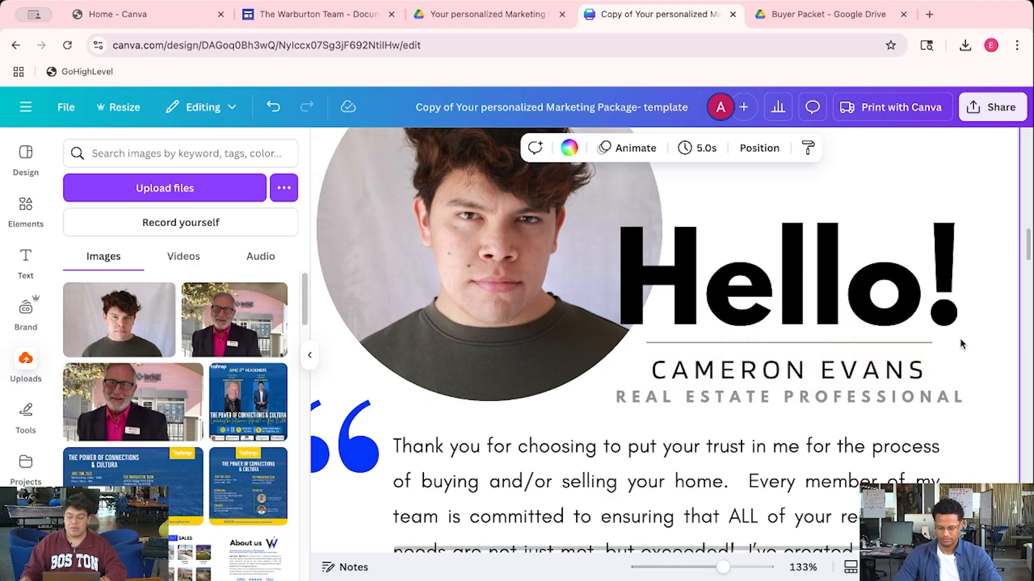
double_click(762, 370)
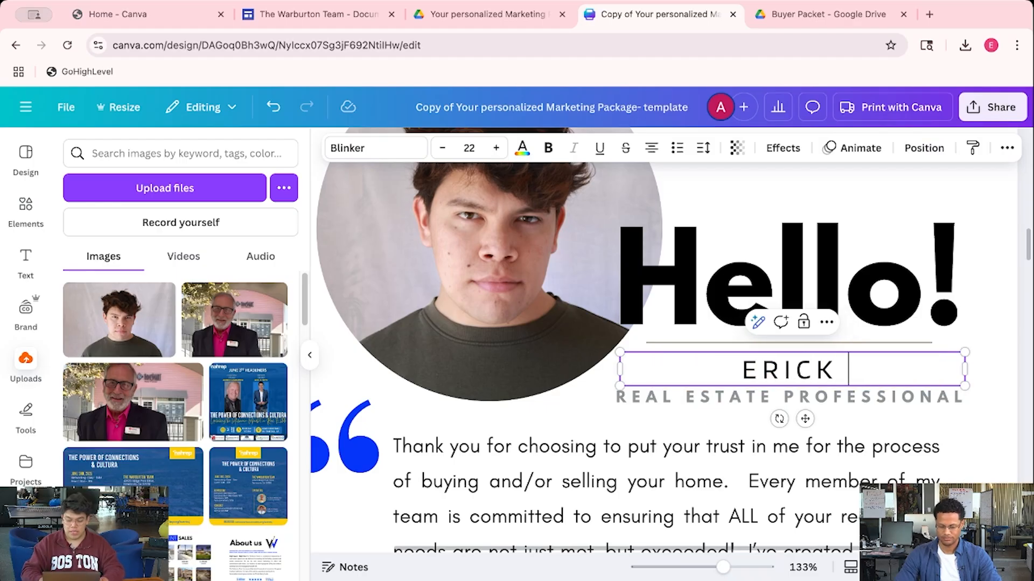
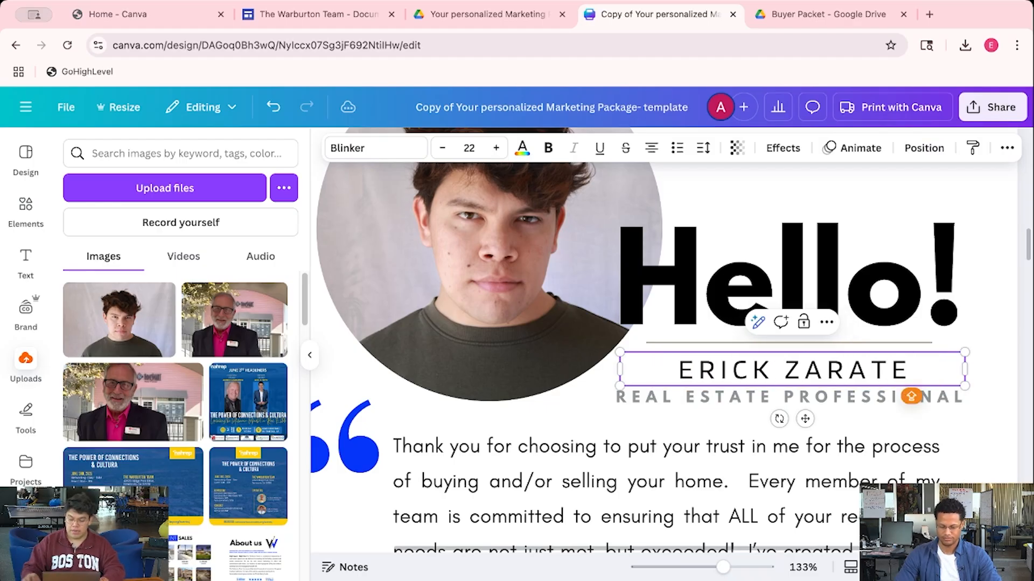
left_click(738, 397)
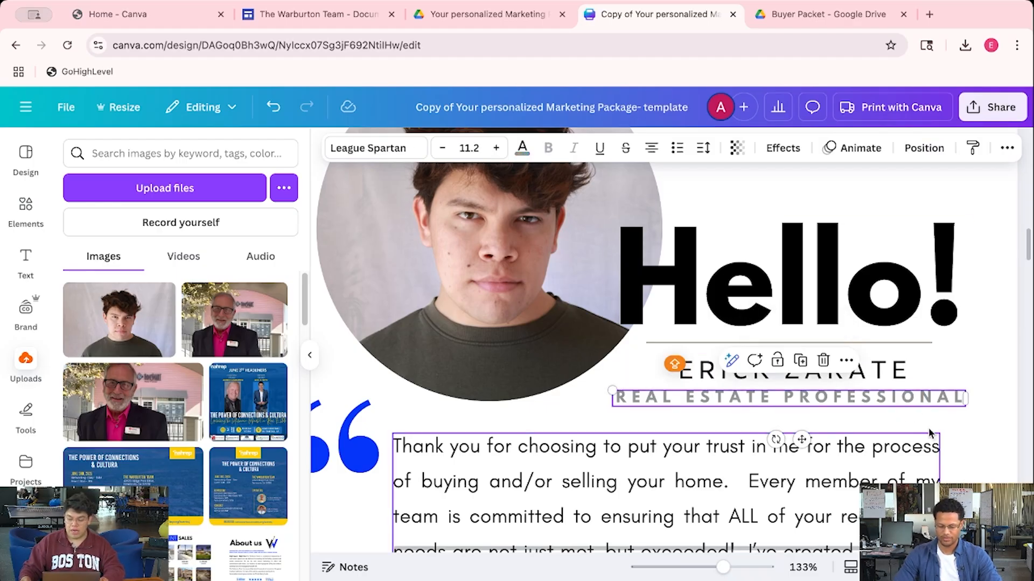
left_click(948, 437)
scroll(949, 430, "down", 10)
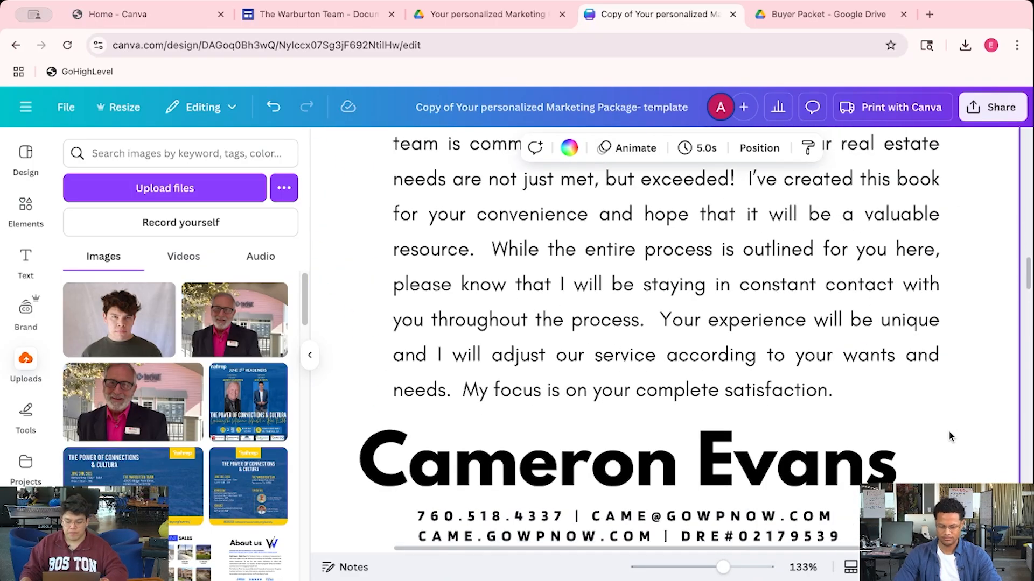
scroll(917, 458, "down", 3, "ctrl")
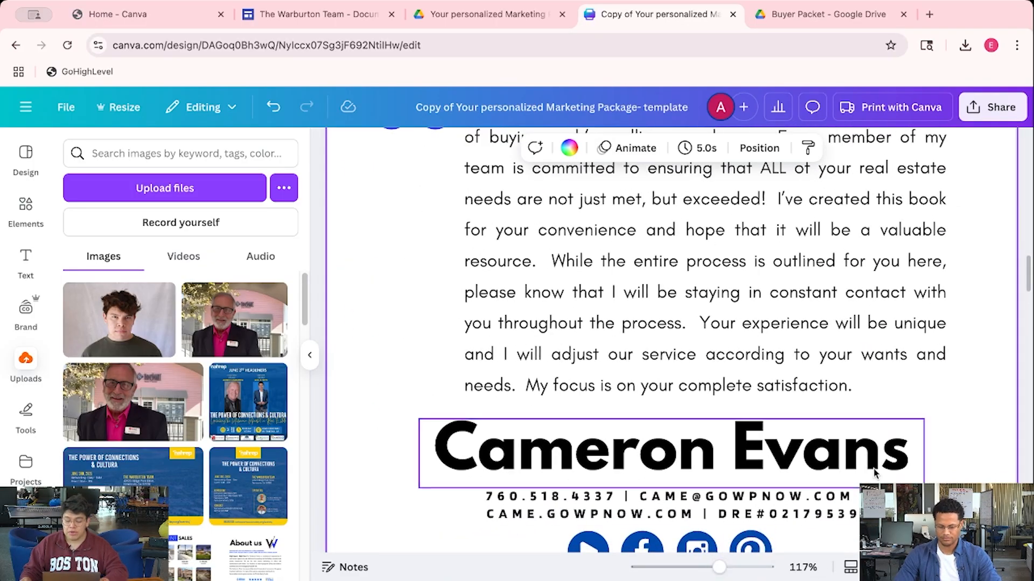
scroll(917, 458, "up", 2)
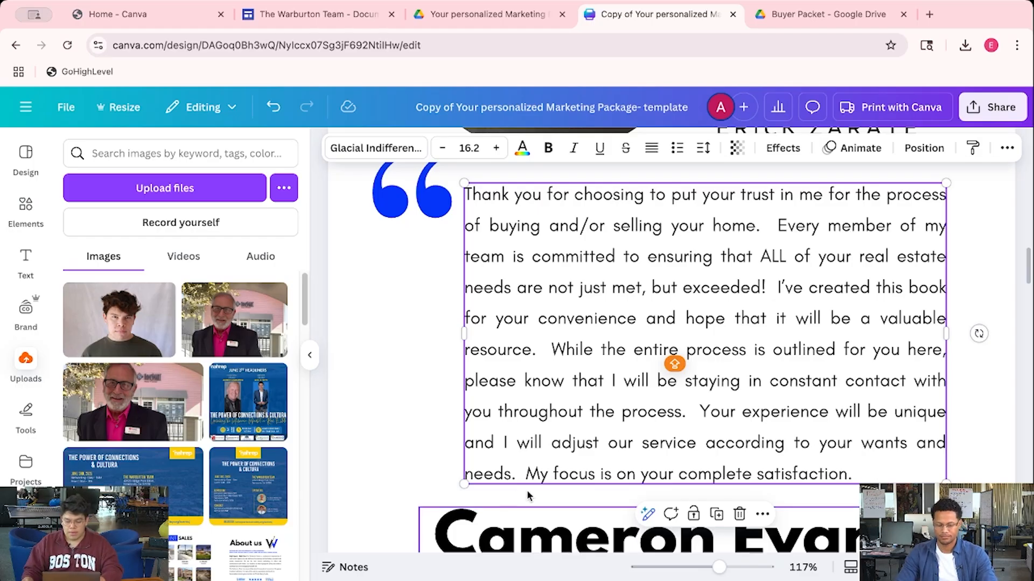
left_click_drag(718, 567, 708, 567)
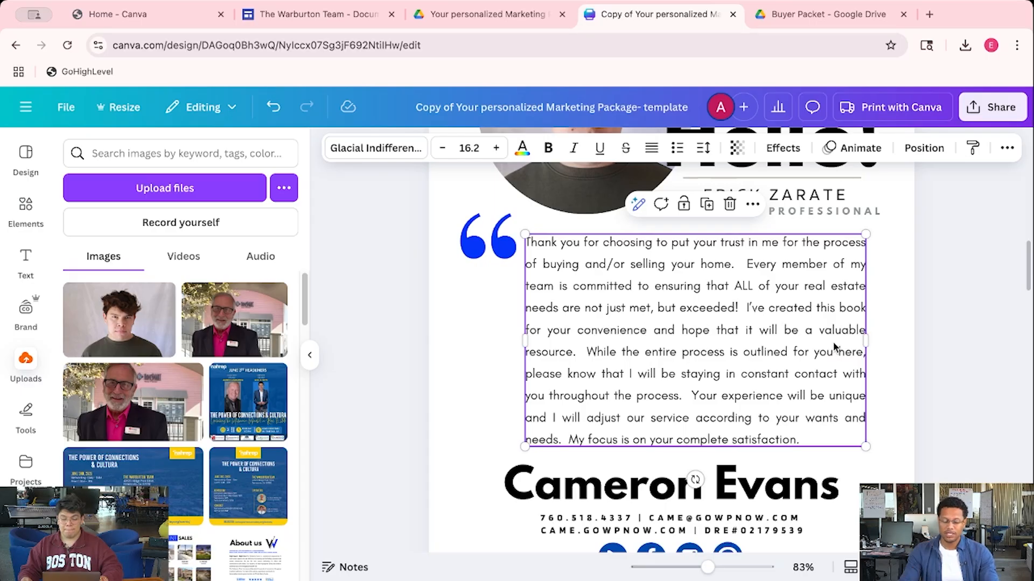
Open a new tab and launch Gemini from the Google apps grid
left_click(872, 17)
left_click(929, 15)
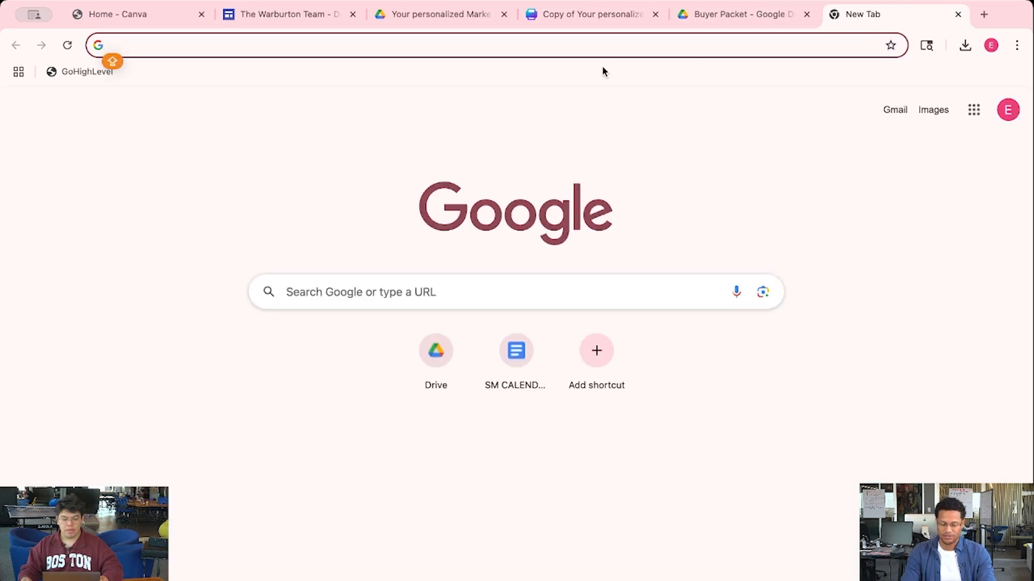
left_click(963, 109)
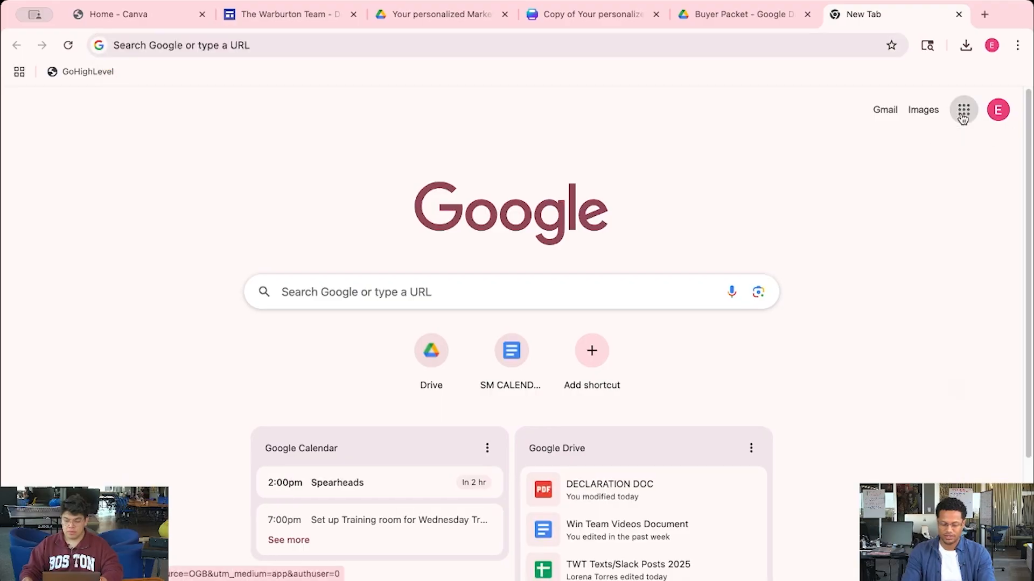
scroll(943, 307, "down", 1)
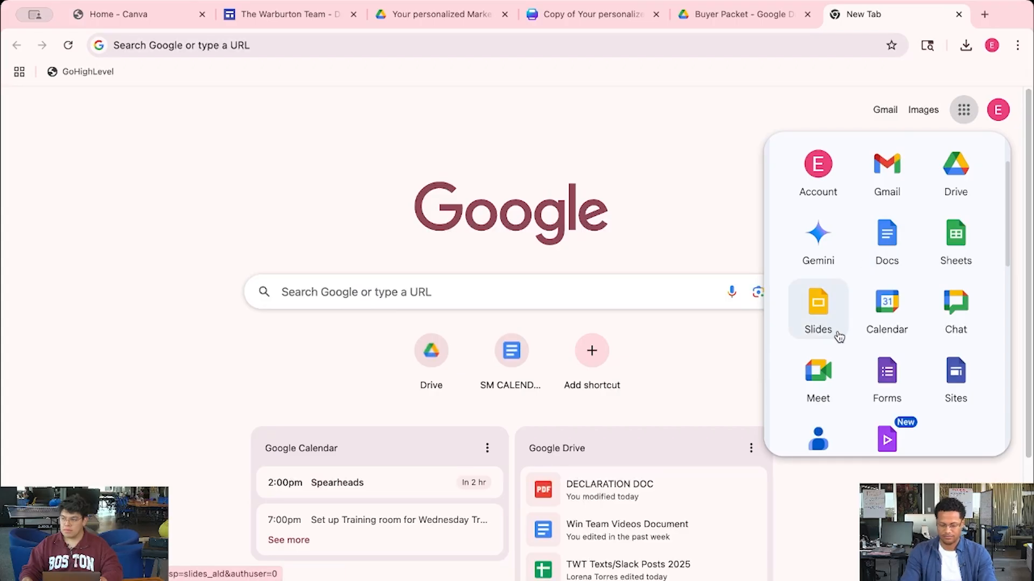
scroll(910, 339, "down", 3)
scroll(915, 326, "up", 3)
left_click(821, 269)
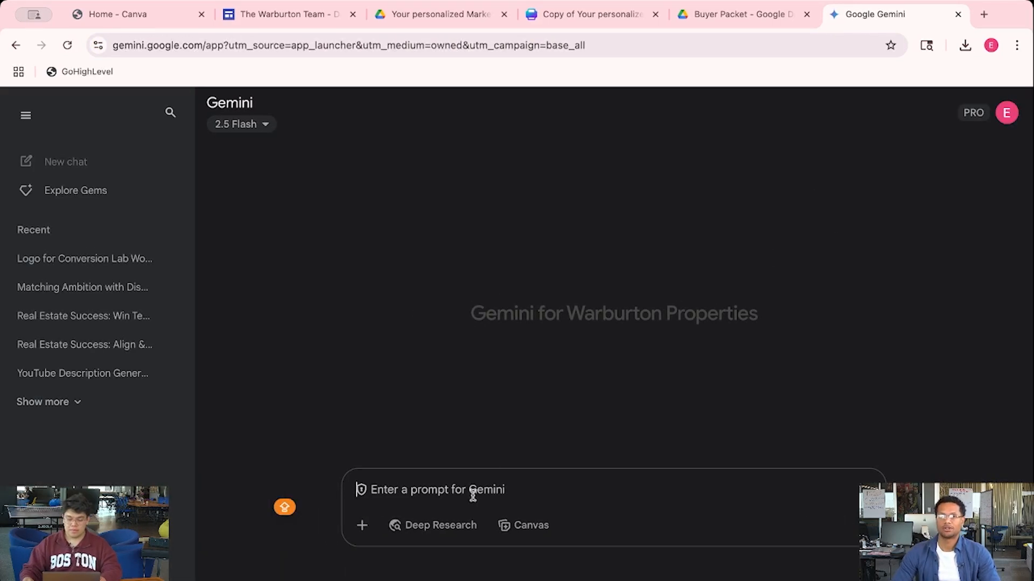
Start a Gemini prompt requesting a personal, business-style 650-character fun bio for the marketing flier
left_click(470, 493)
type("i'm cre")
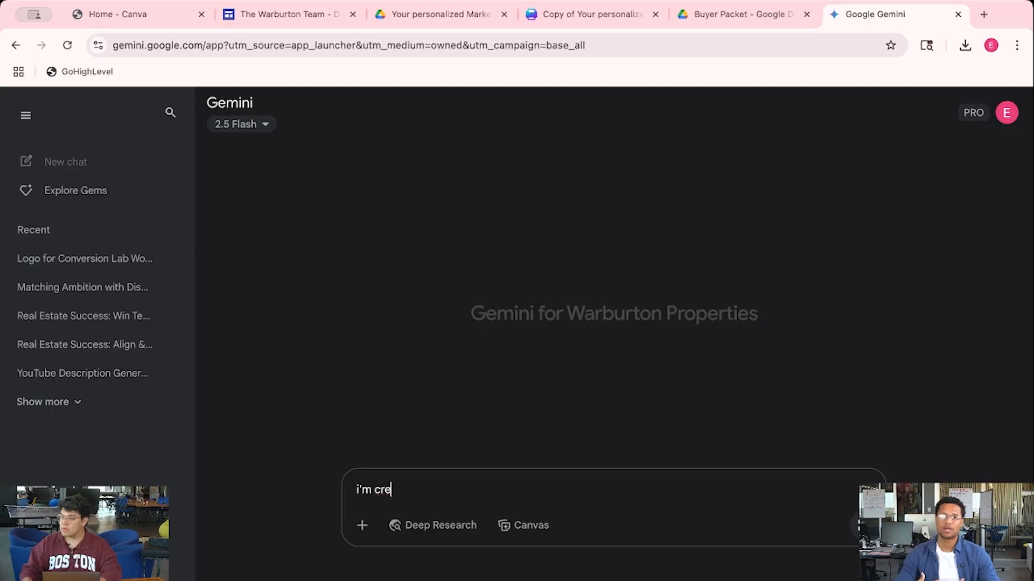
type("ating a persona")
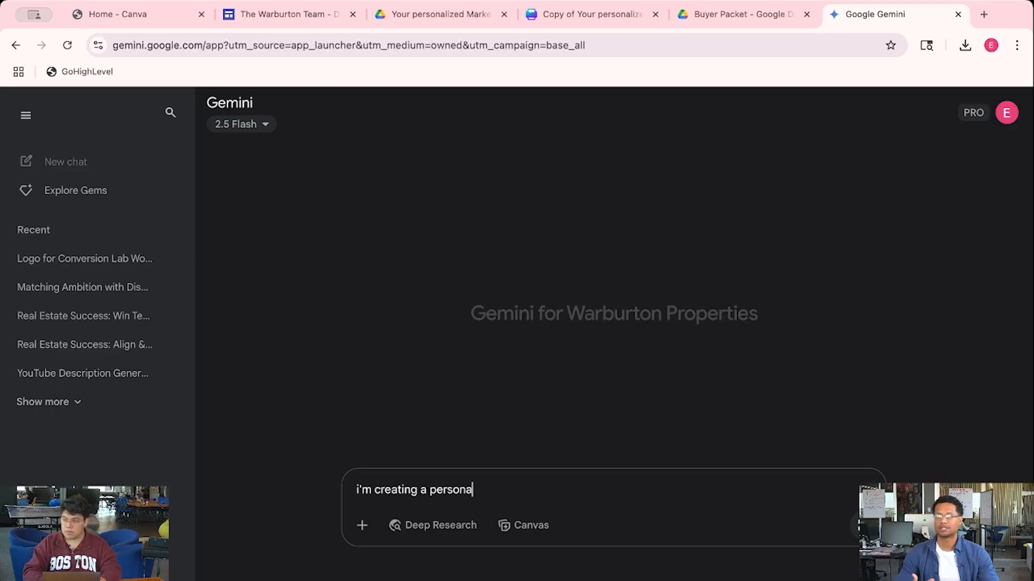
type("l and business sty")
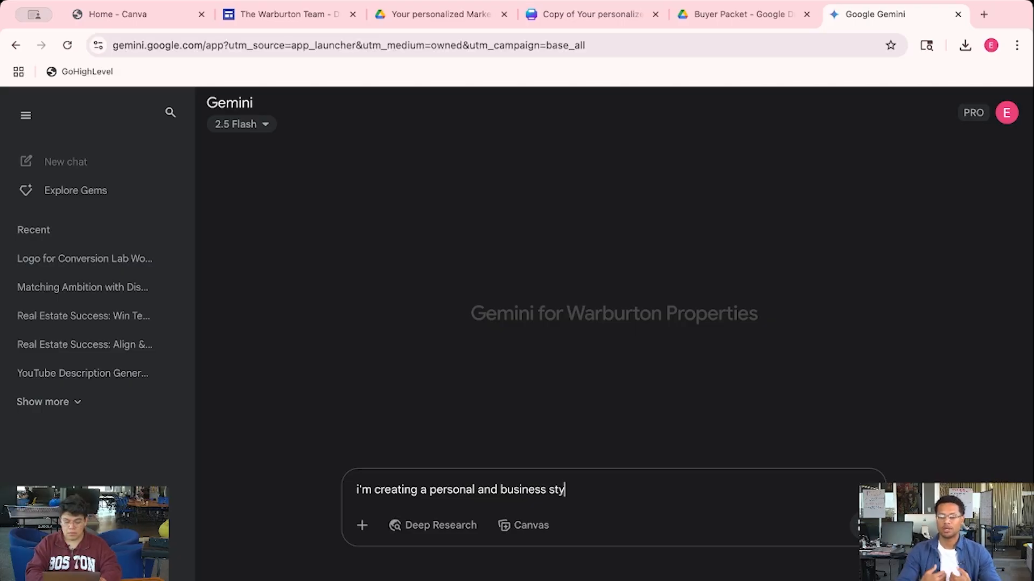
type("le bio to ")
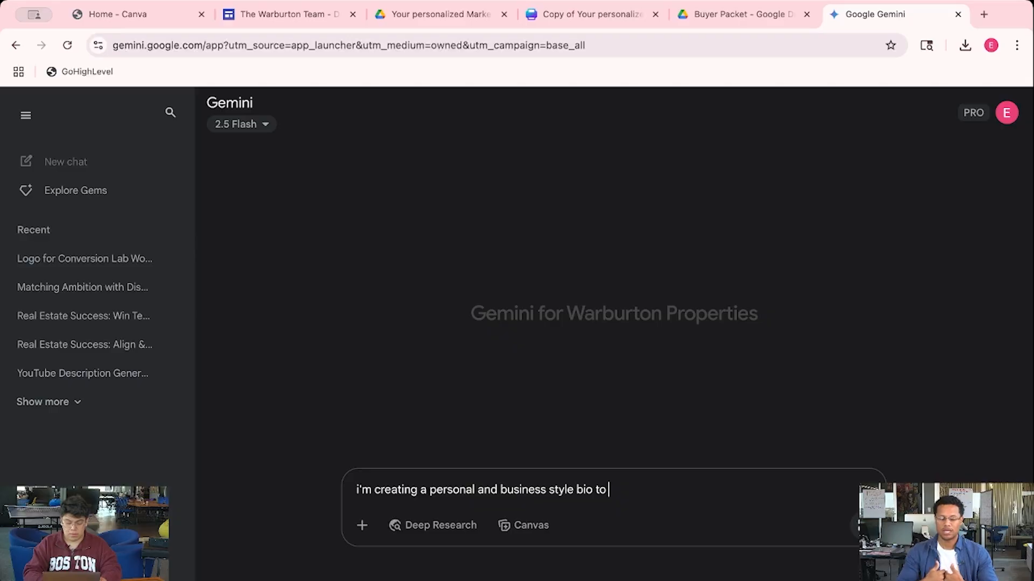
type("inout")
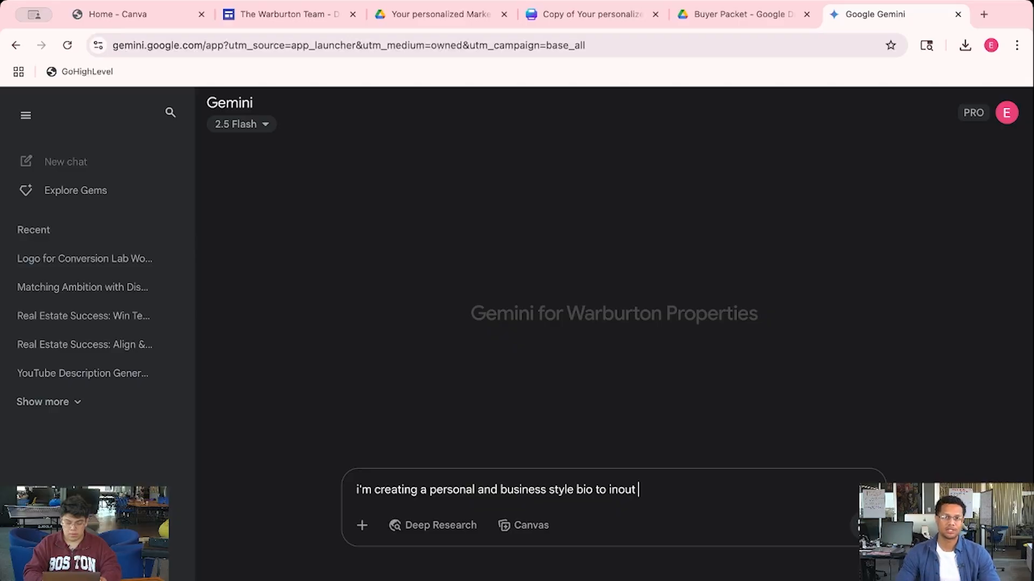
key("BackSpace")
key("BackSpace")
type("put to t")
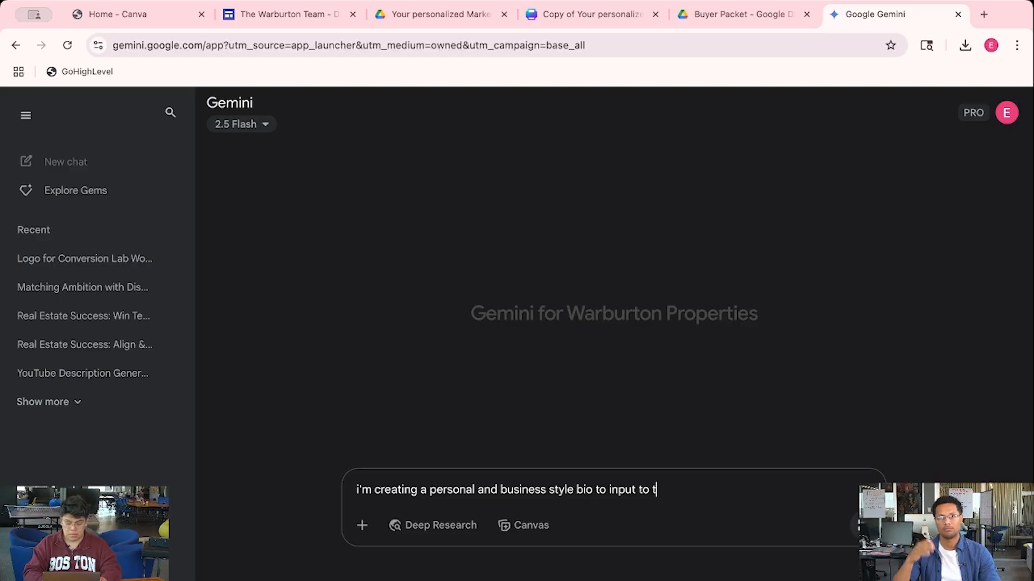
key("BackSpace")
type("my ")
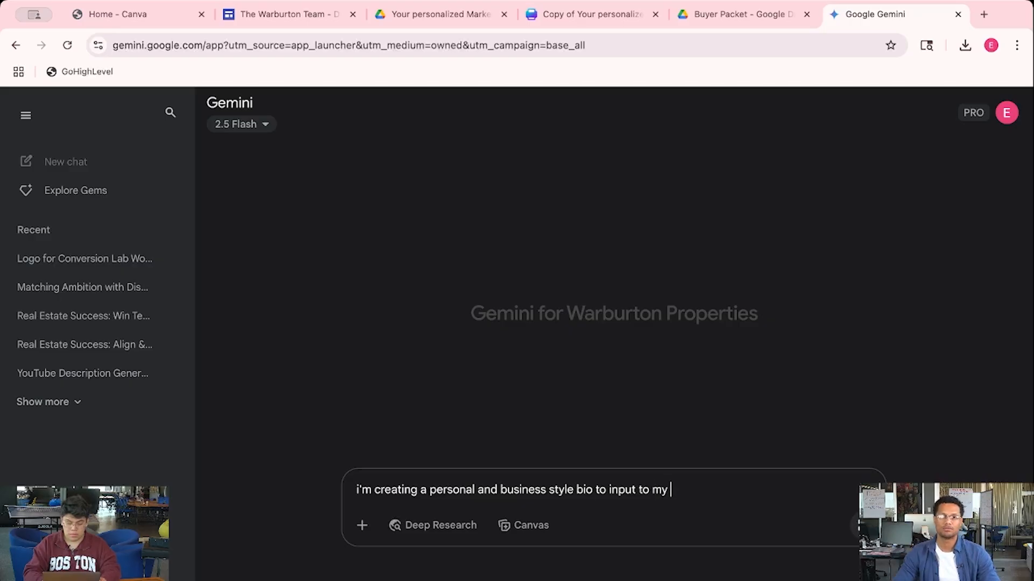
type("marketing fli")
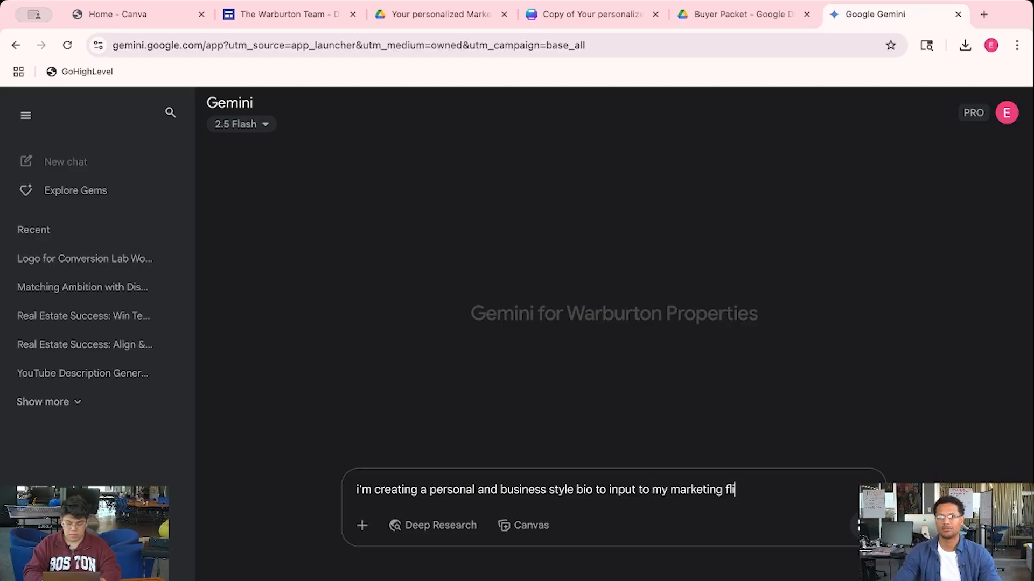
type("er. Make it ")
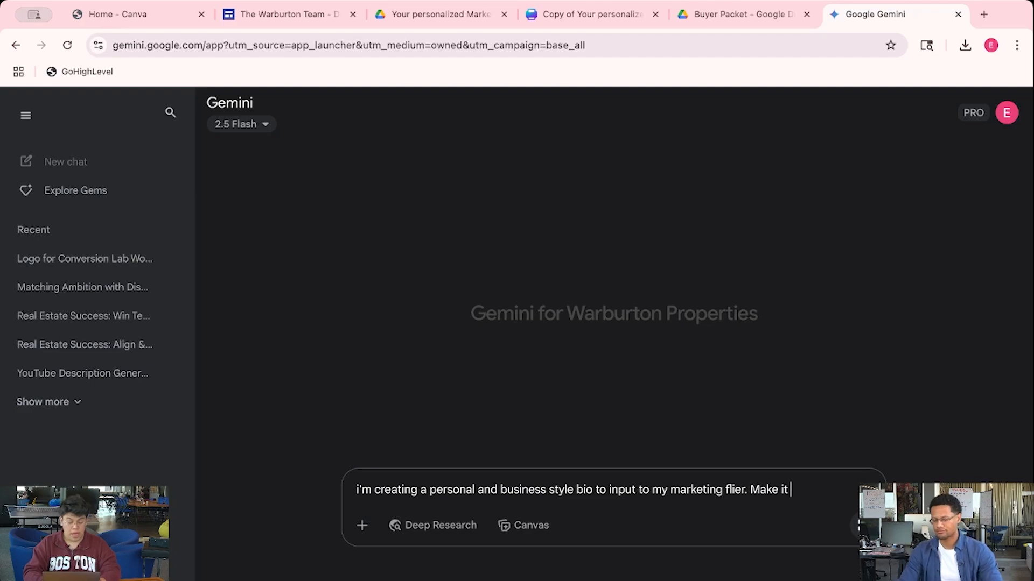
type("650")
key("BackSpace")
type("50 characters")
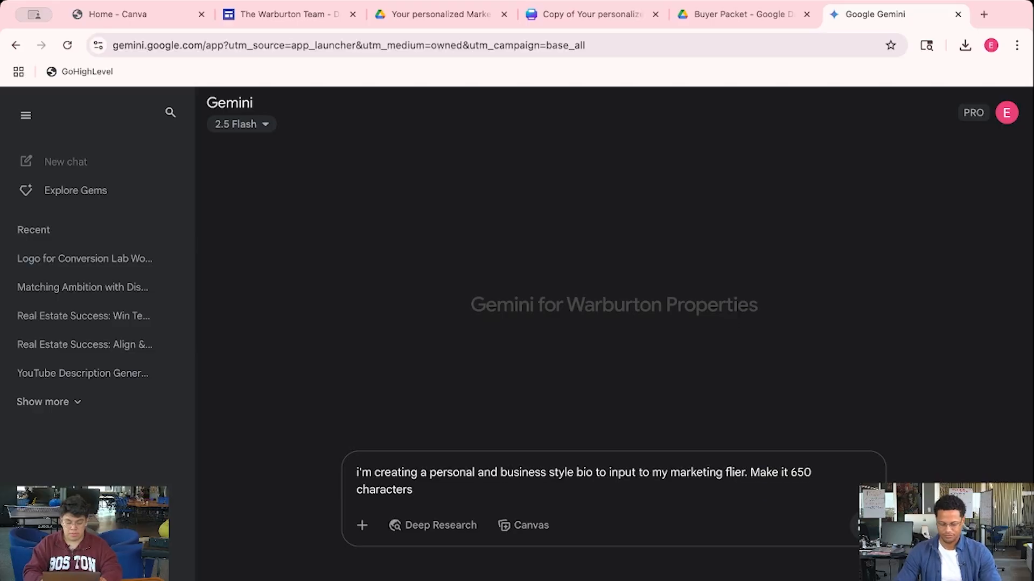
type(", f")
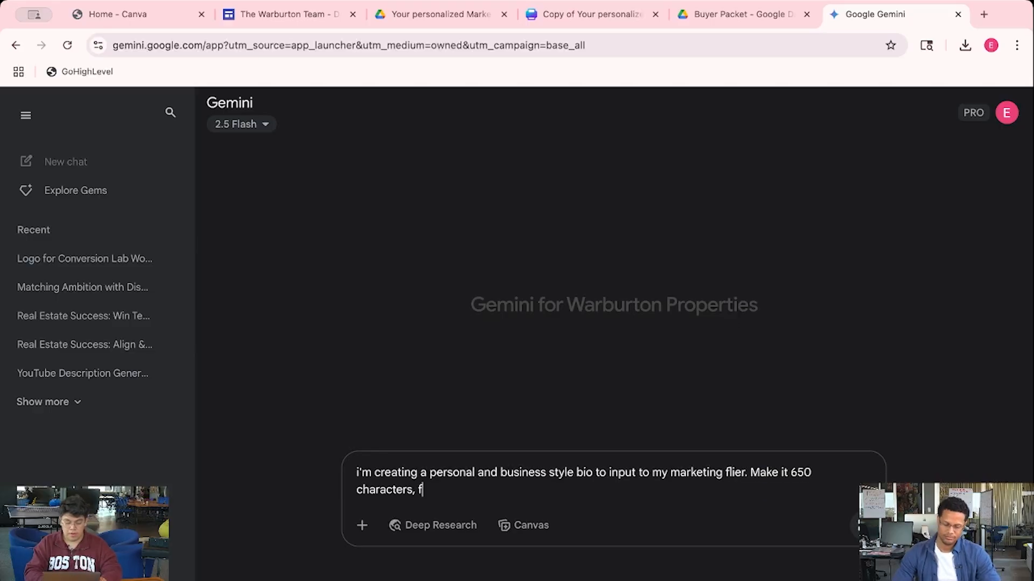
type("un")
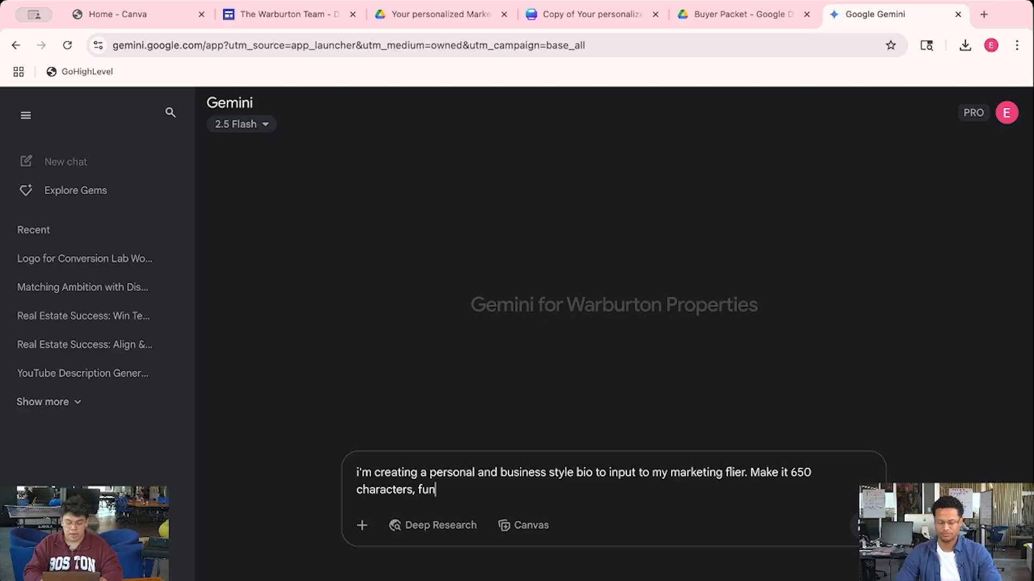
Finish the prompt with 'funky, and fresh' and making buying homes accessible for senior citizens, then submit
type(", f")
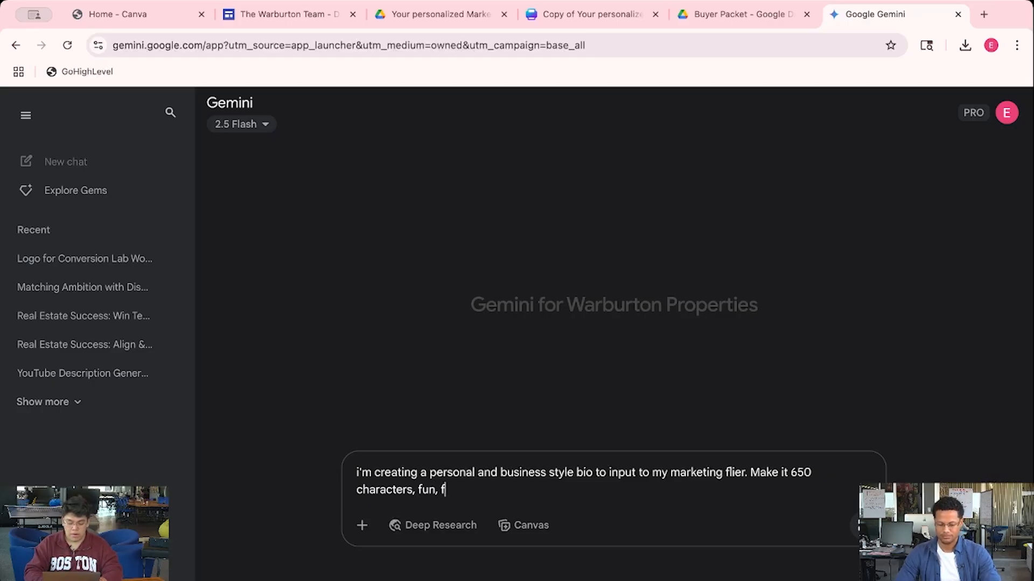
type("unky, and frea")
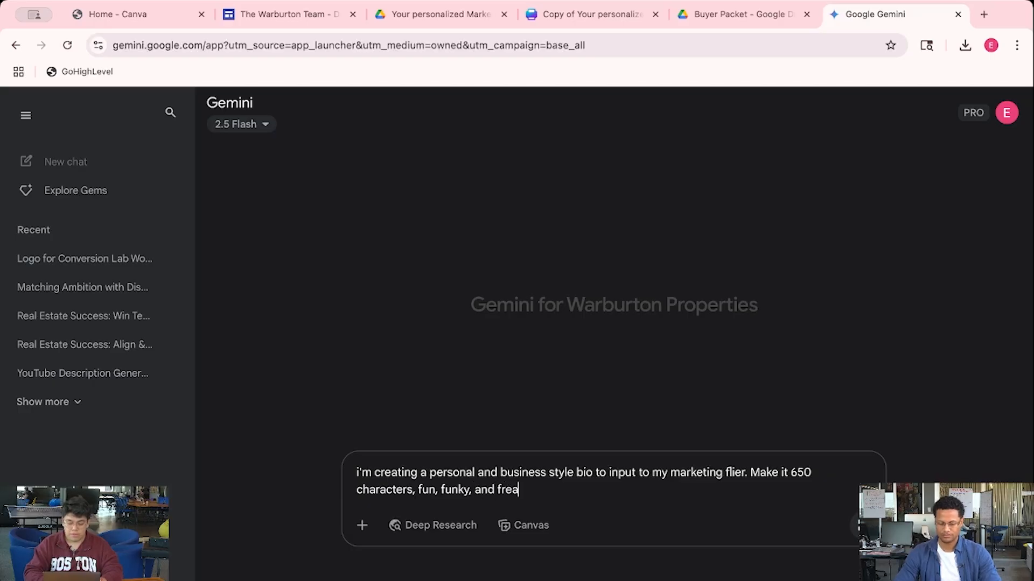
key("BackSpace")
type("sh.")
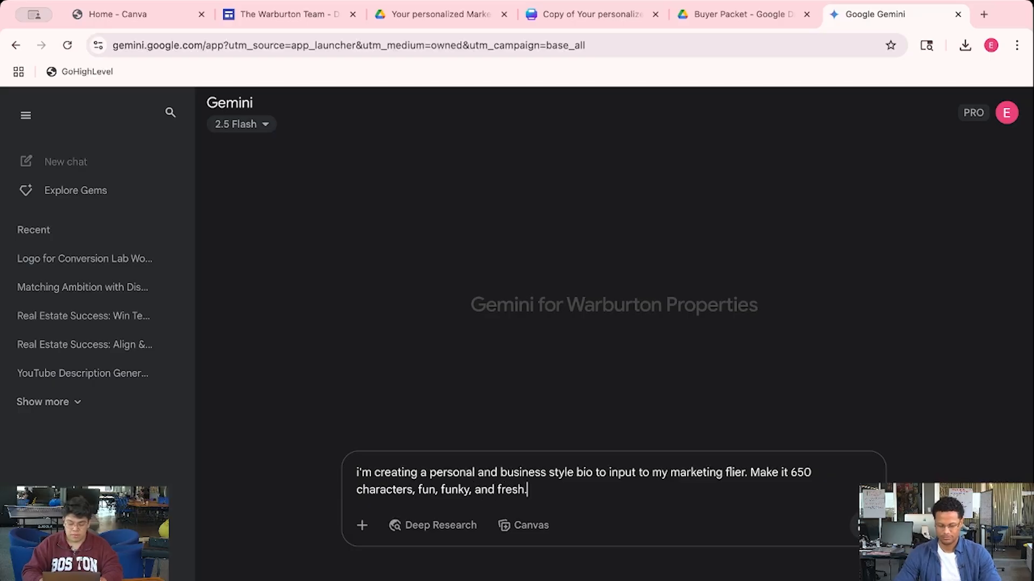
type(" I like")
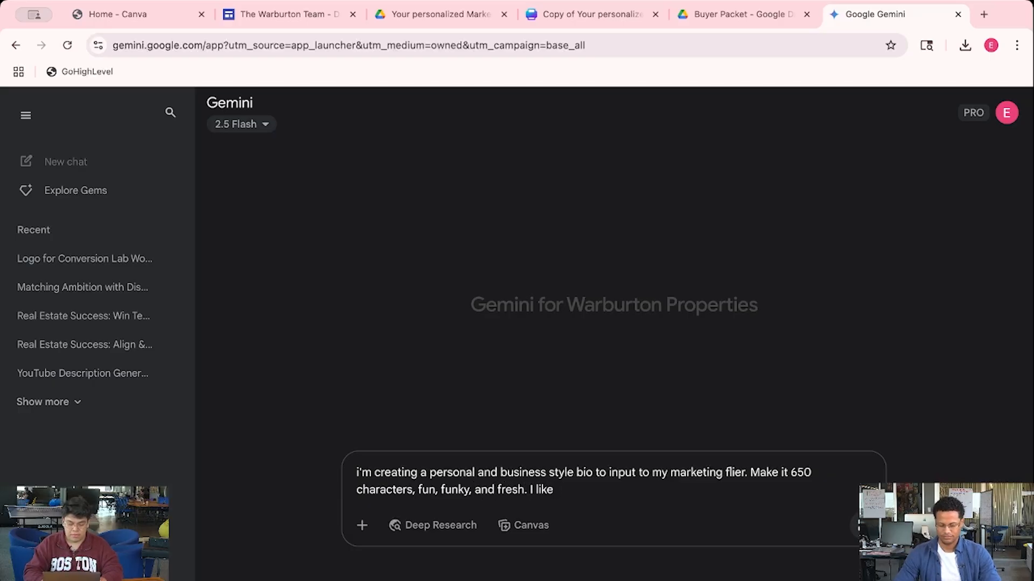
type(" selling homes")
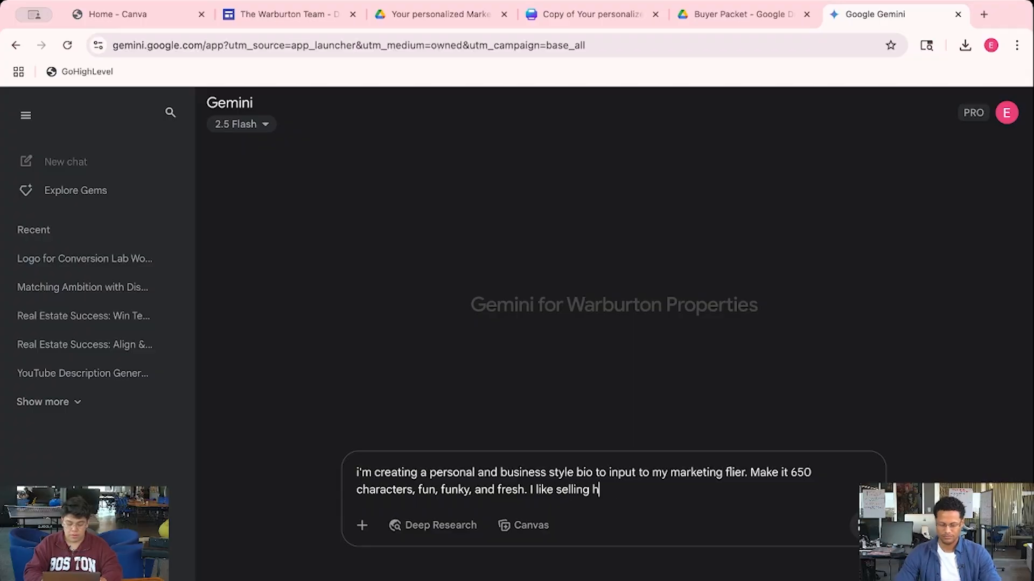
key("BackSpace")
key("BackSpace")
key("BackSpace")
key("BackSpace")
key("BackSpace")
key("BackSpace")
key("BackSpace")
key("BackSpace")
key("BackSpace")
key("BackSpace")
key("BackSpace")
key("BackSpace")
type("making buying home access")
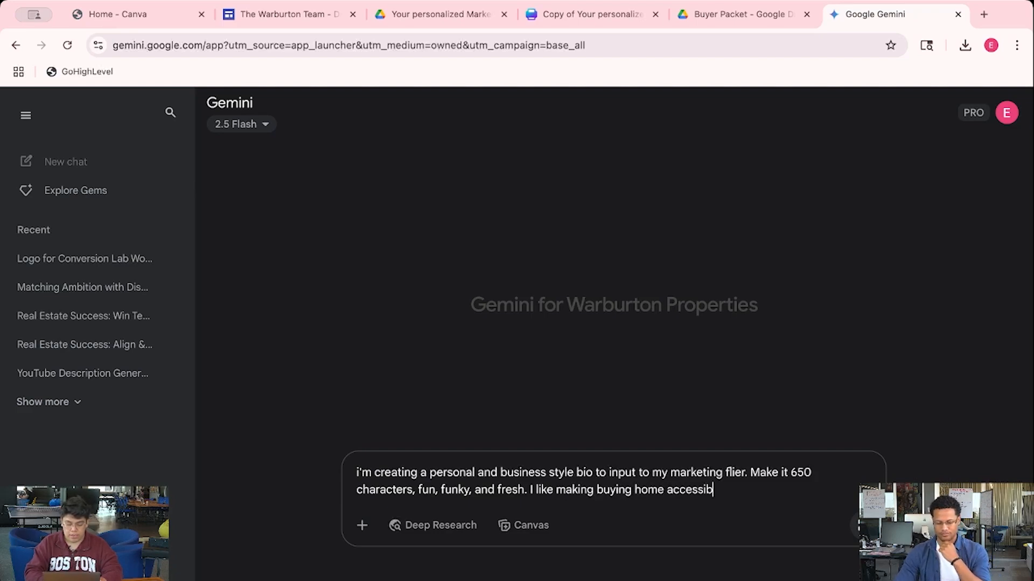
type("ib")
key("BackSpace")
key("BackSpace")
type("able")
key("BackSpace")
key("BackSpace")
key("BackSpace")
type("ible")
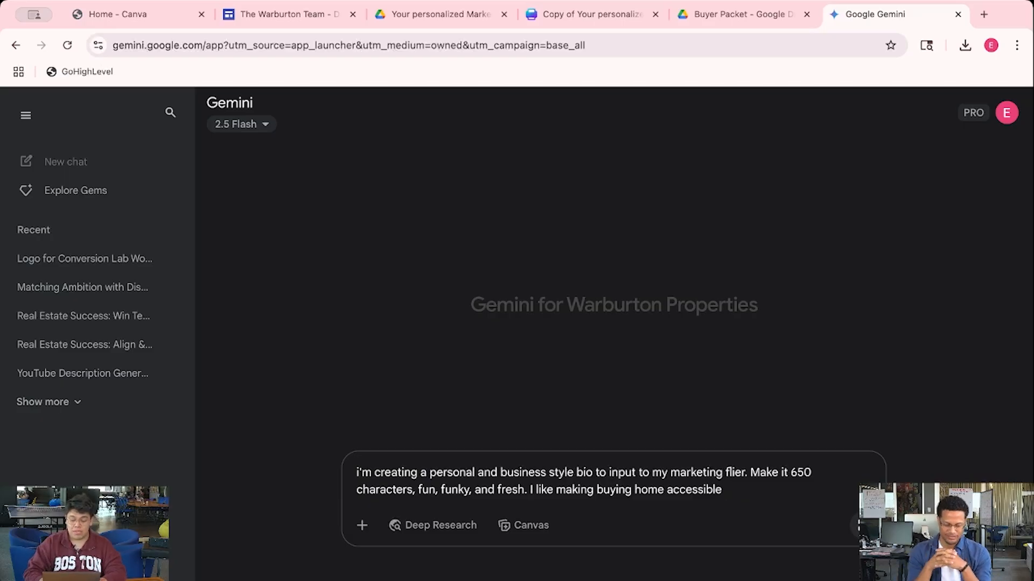
left_click(665, 491)
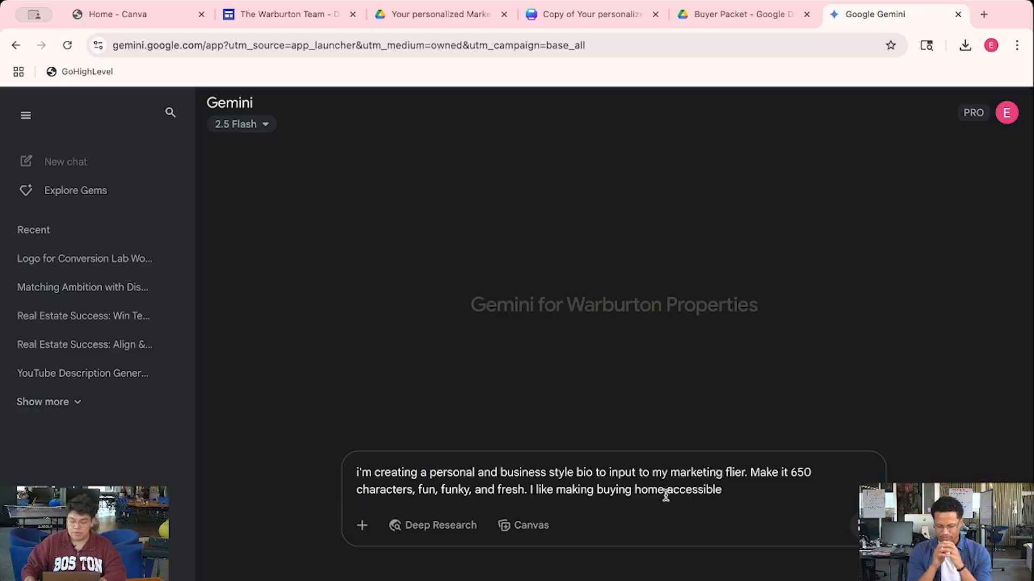
type("s")
left_click(727, 490)
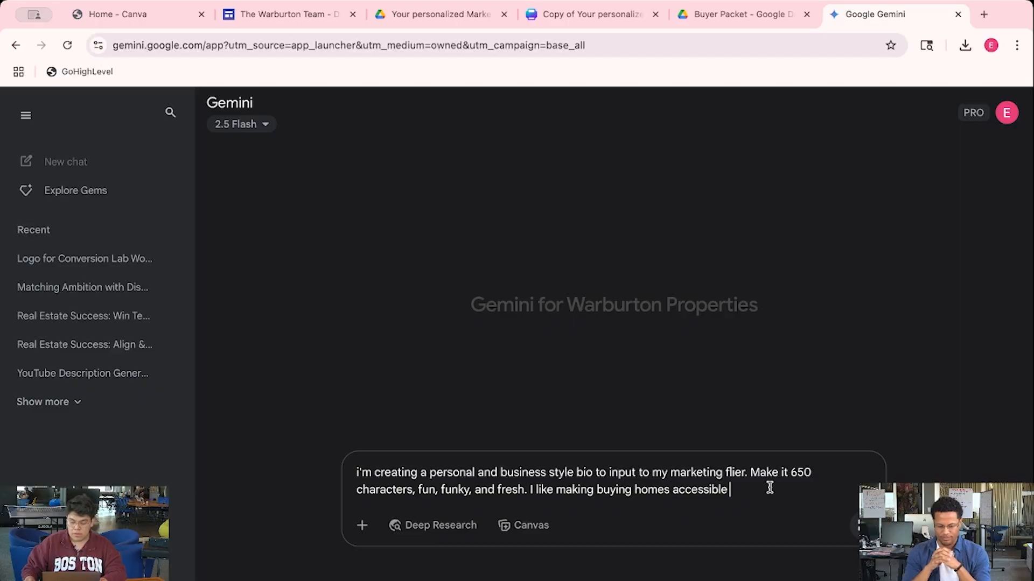
type("for senior ")
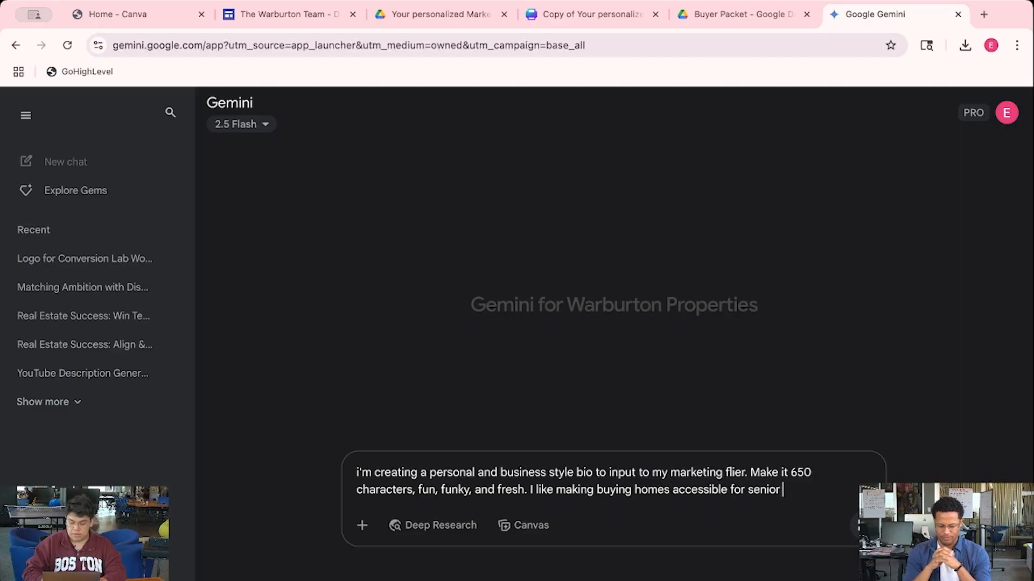
type("citizens")
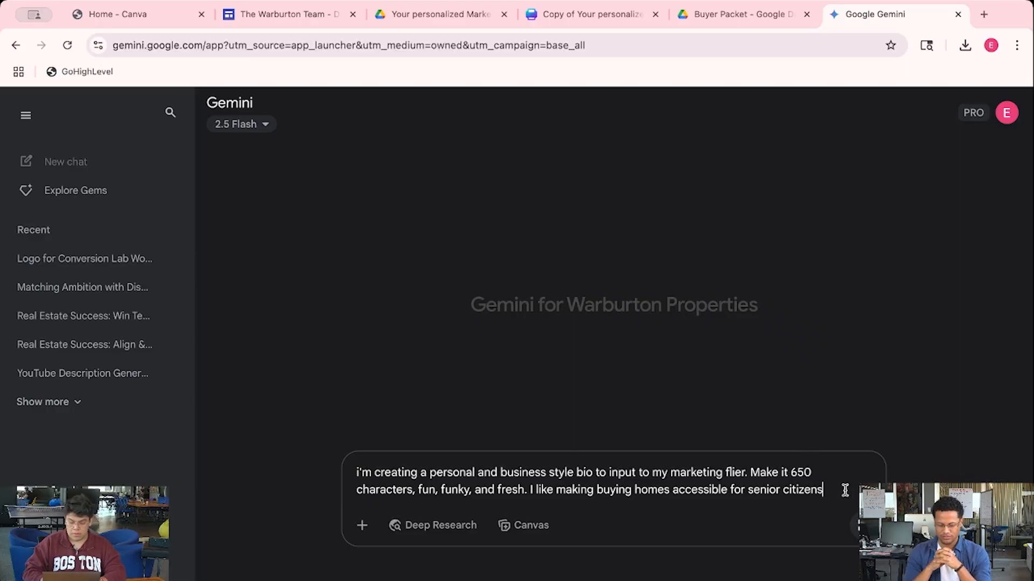
key("Return")
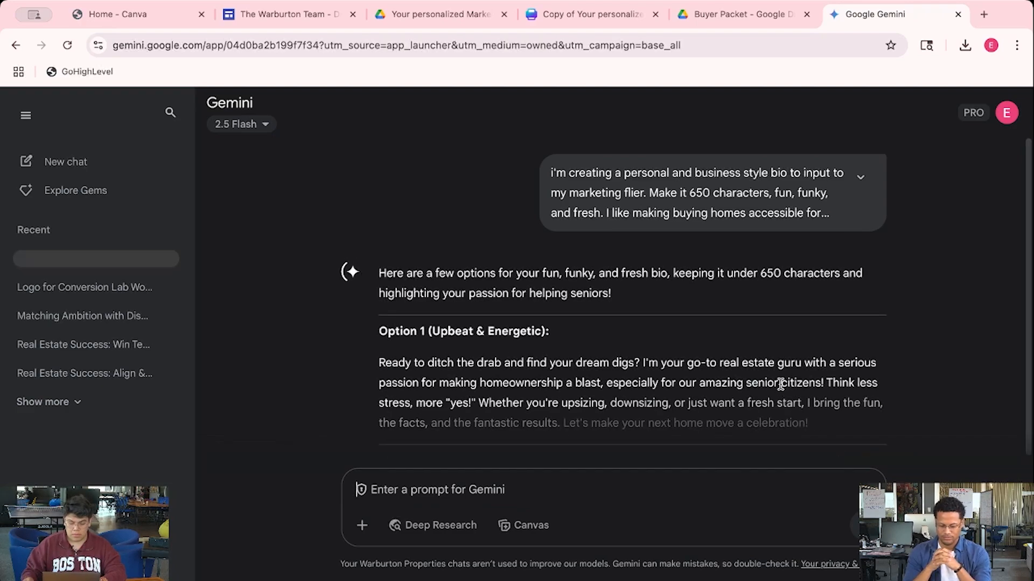
Copy Gemini's Quirky & Playful Option 2 bio and switch back to the Canva flier tab
scroll(780, 374, "down", 2)
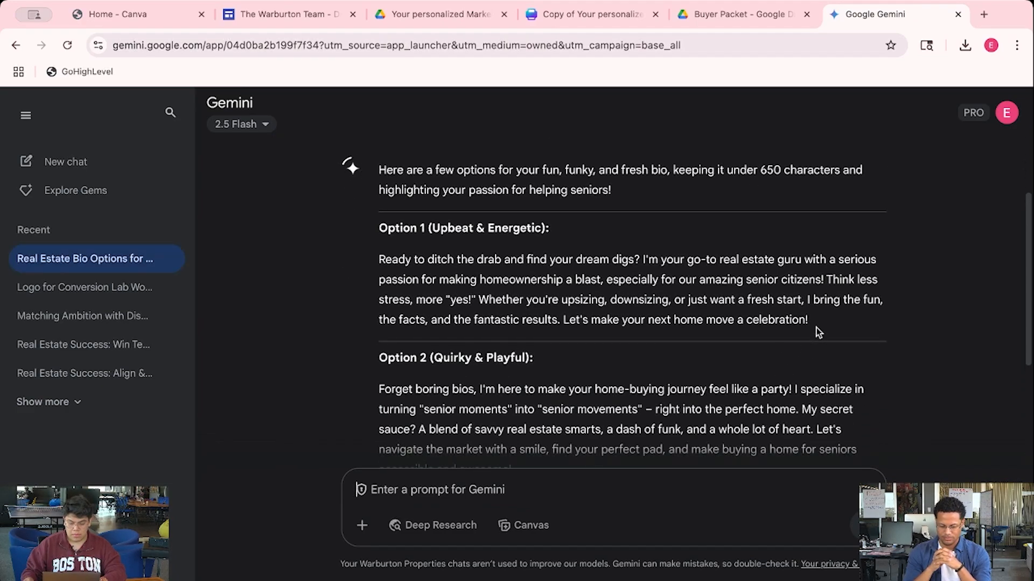
scroll(817, 328, "down", 2)
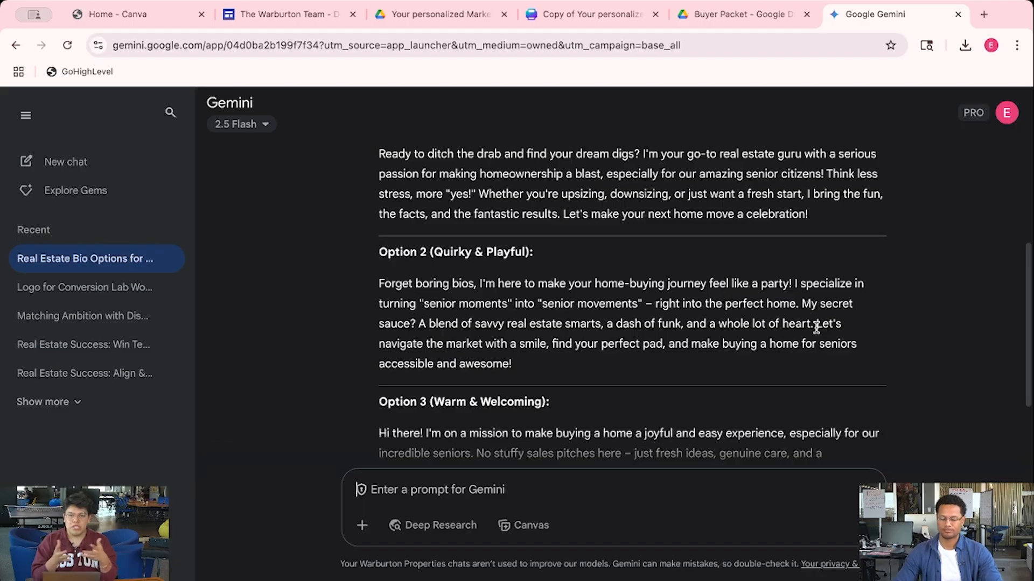
left_click_drag(588, 371, 380, 283)
right_click(472, 335)
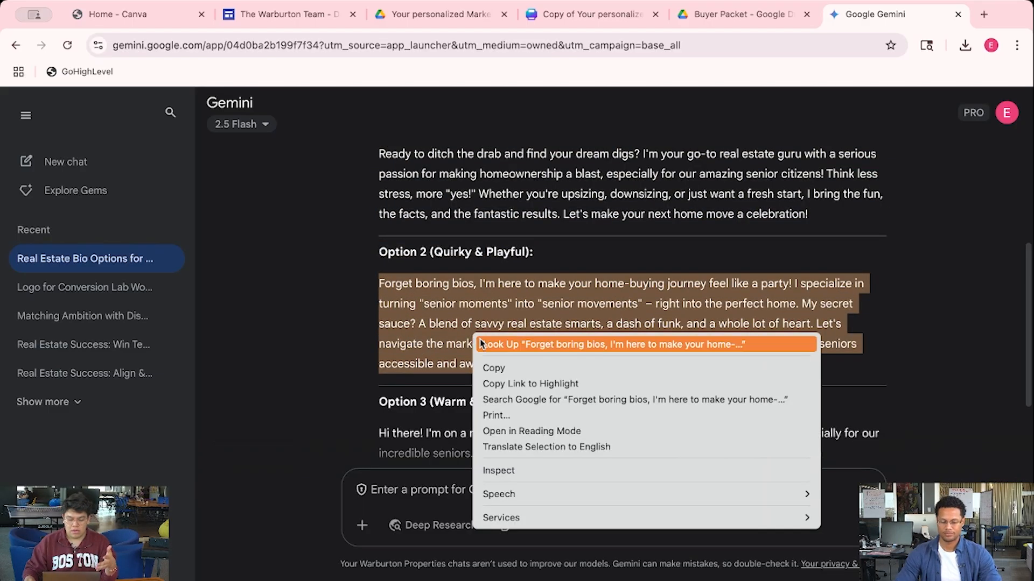
left_click(498, 367)
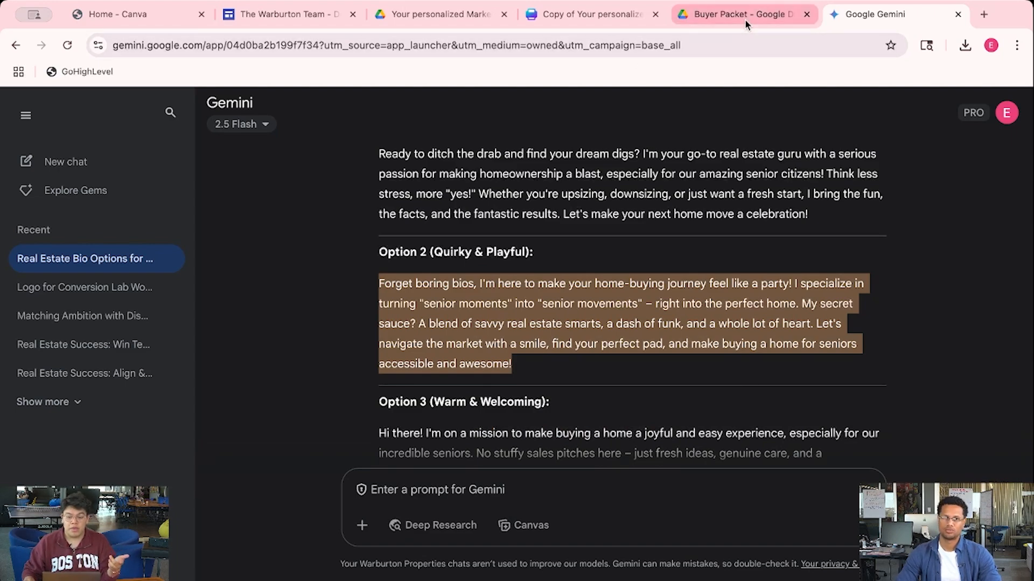
left_click(611, 17)
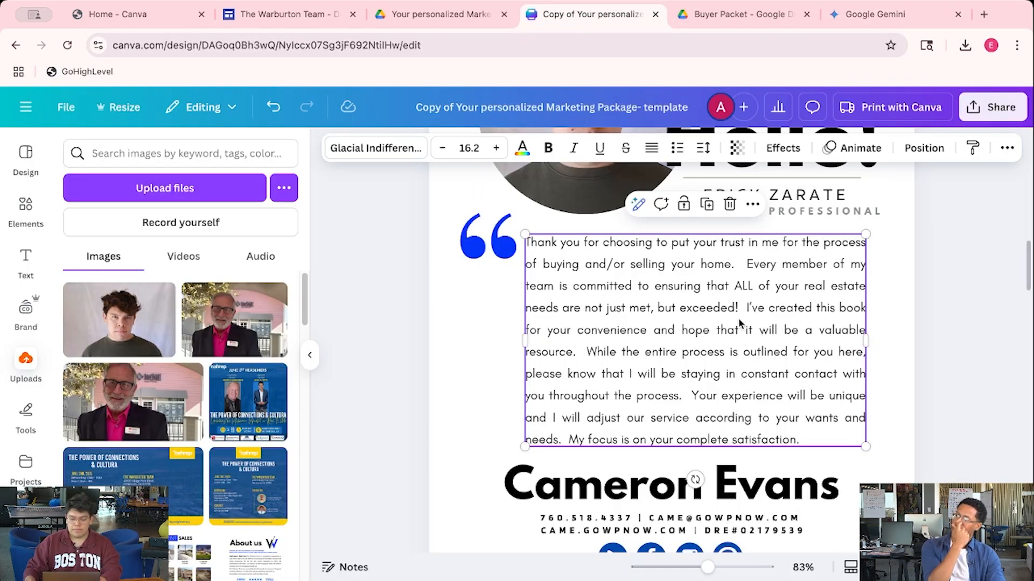
Paste Gemini's playful 'Forget boring bios…' Option 2 bio over the flier's thank-you paragraph
double_click(791, 389)
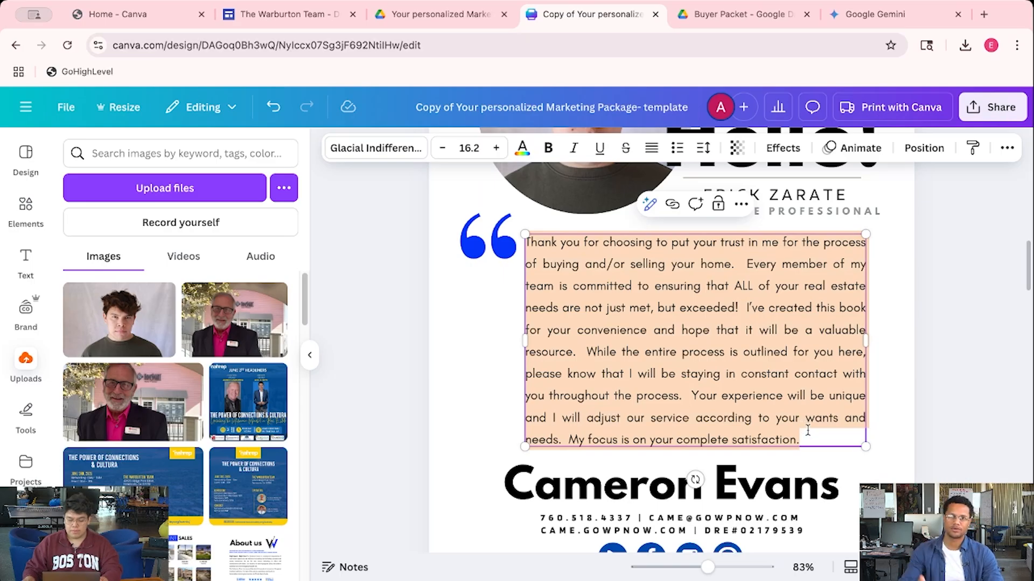
key("ctrl+v")
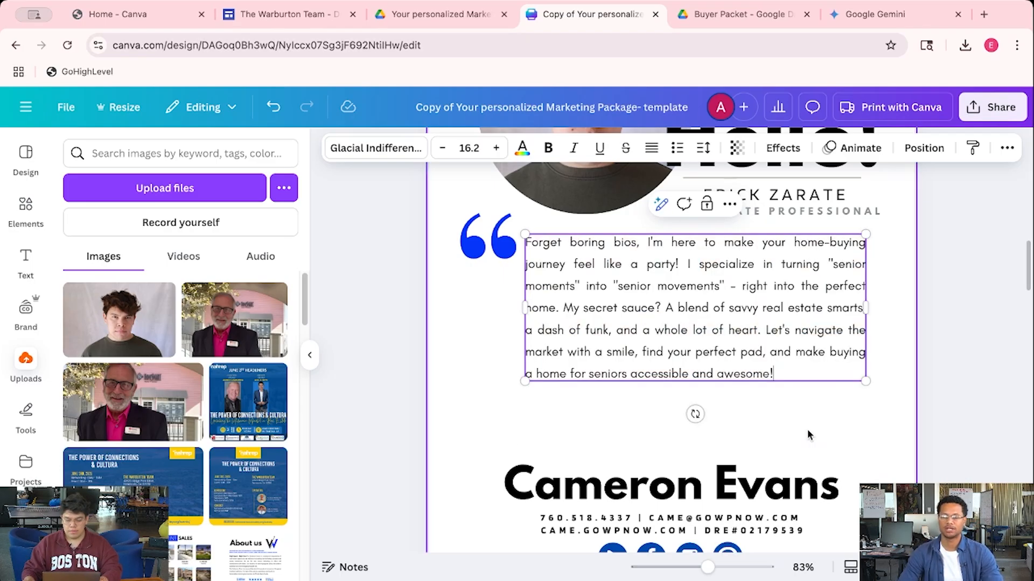
left_click(973, 357)
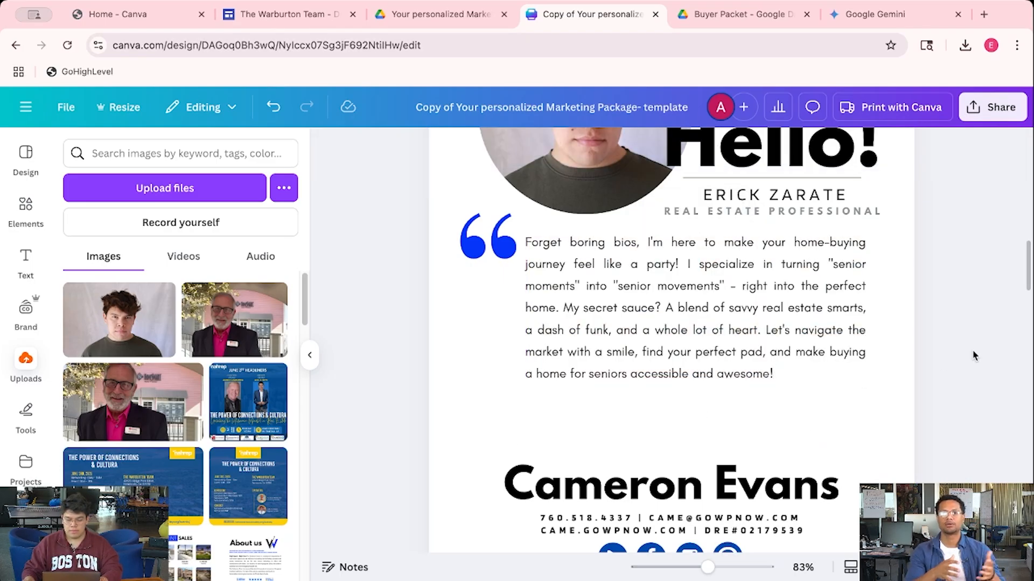
scroll(973, 357, "up", 1)
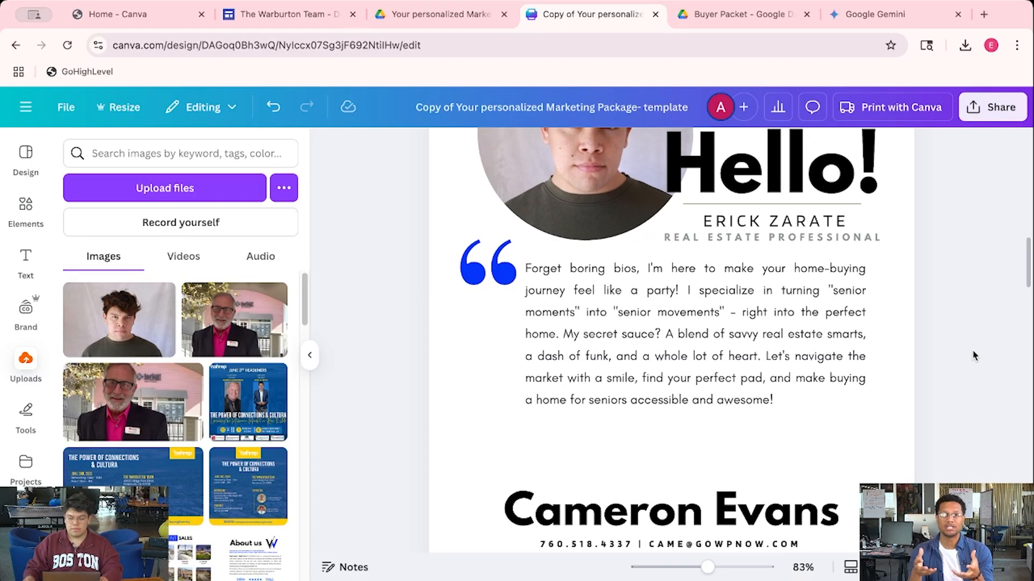
scroll(973, 357, "up", 1)
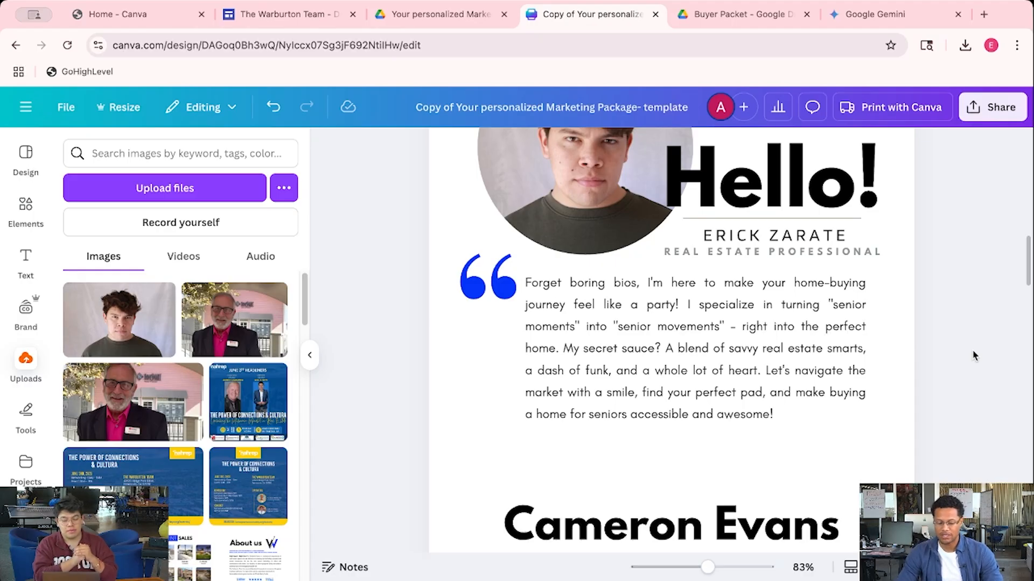
Close the Buyer Packet tab and restore the flier's original thank-you paragraph
left_click(807, 15)
double_click(700, 372)
key("ctrl+a")
key("ctrl+v")
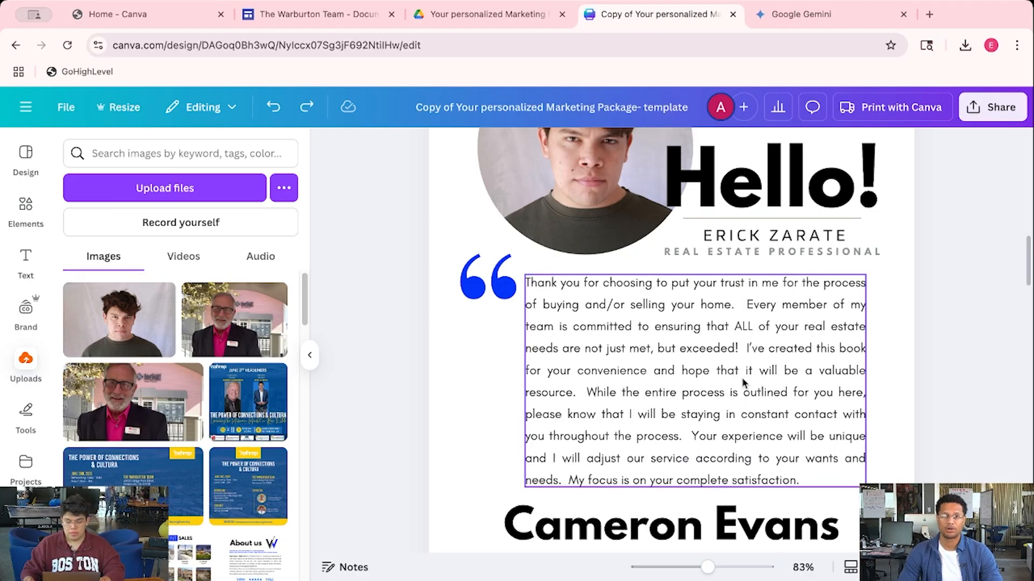
key("ctrl+a")
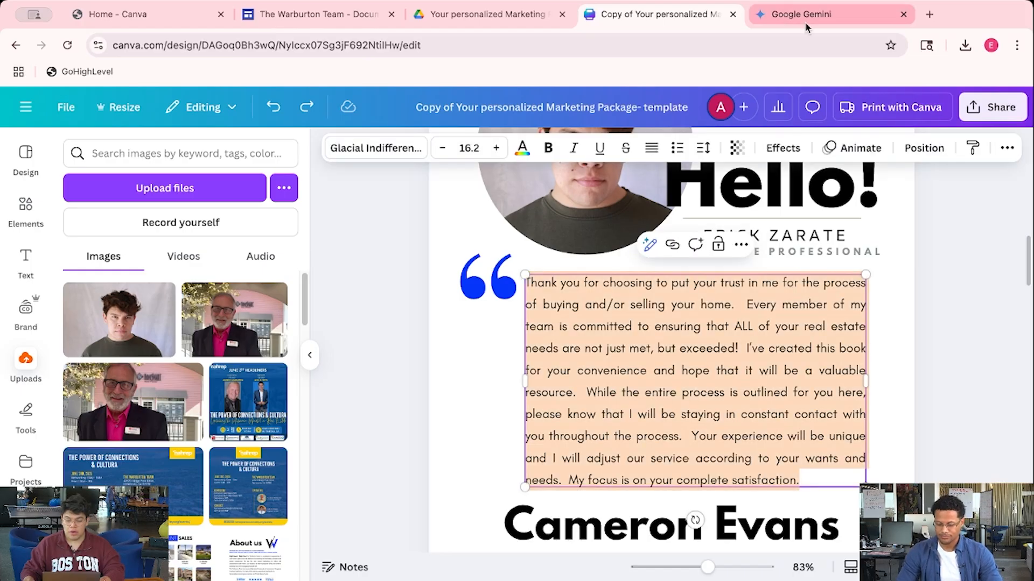
Copy the Option 2 bio again from the Gemini bio options
left_click(806, 16)
left_click(572, 344)
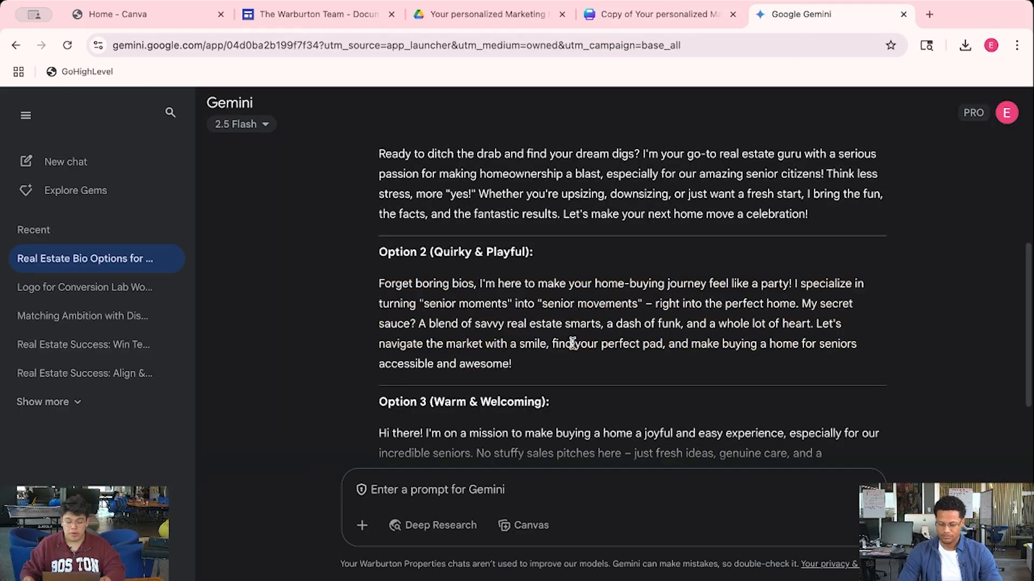
left_click_drag(379, 282, 579, 357)
right_click(526, 333)
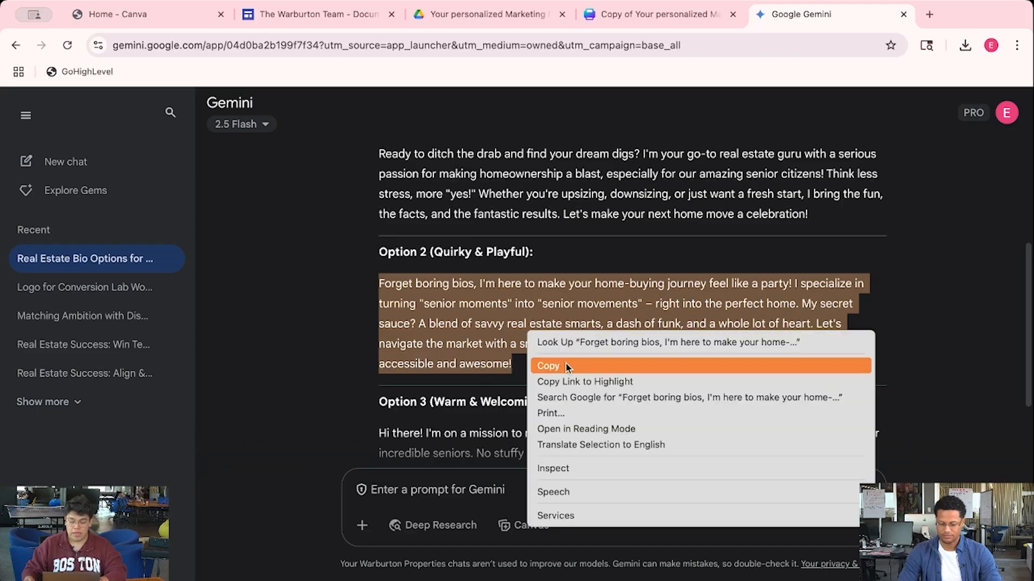
left_click(566, 366)
Back in the Canva flier, select the bio text box
left_click(657, 14)
left_click(652, 335)
left_click(935, 350)
left_click(786, 356)
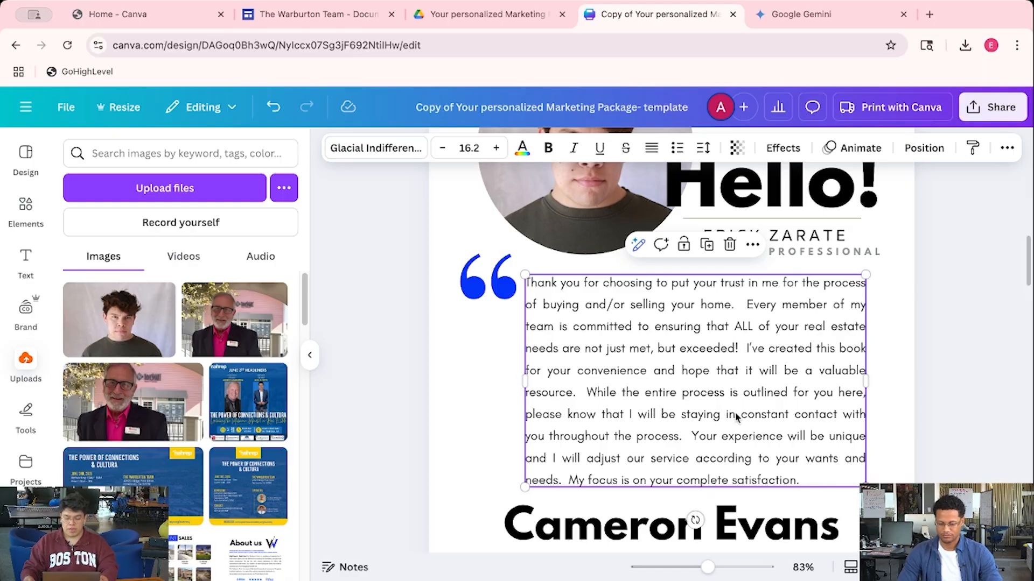
Delete the whole thank-you paragraph and paste the Option 2 bio into the empty text box
left_click(686, 371, "shift")
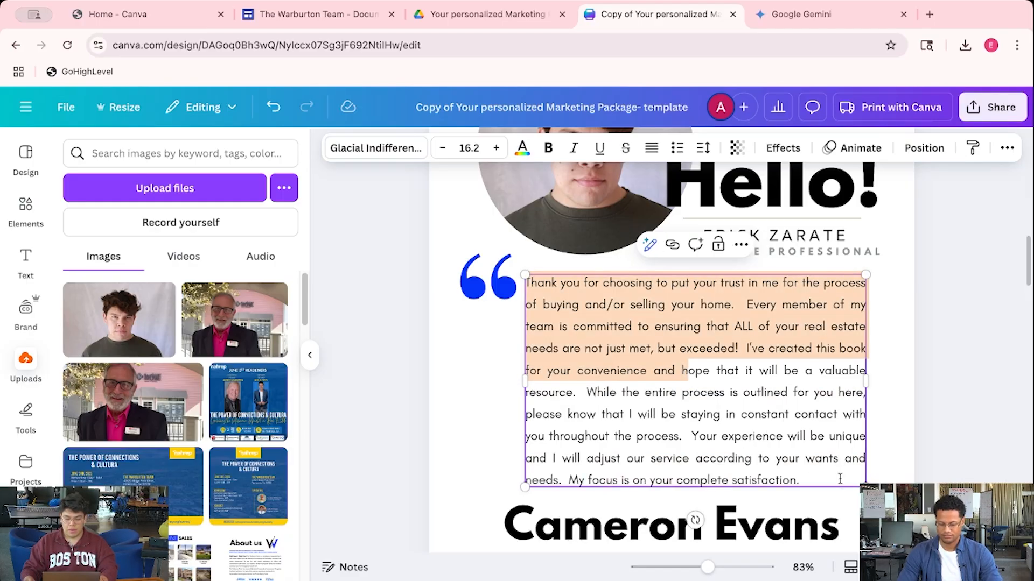
left_click(800, 480, "shift")
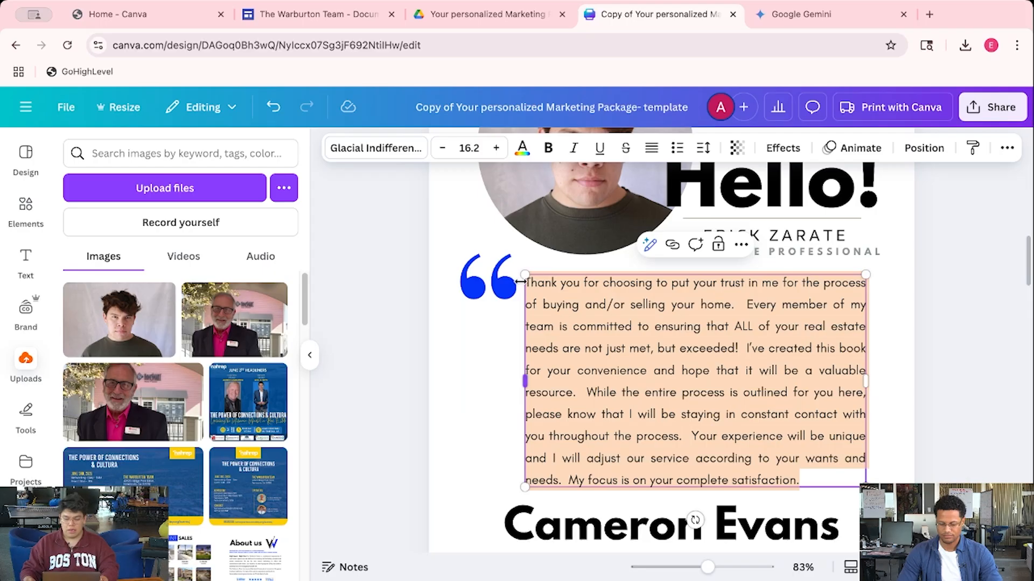
key("BackSpace")
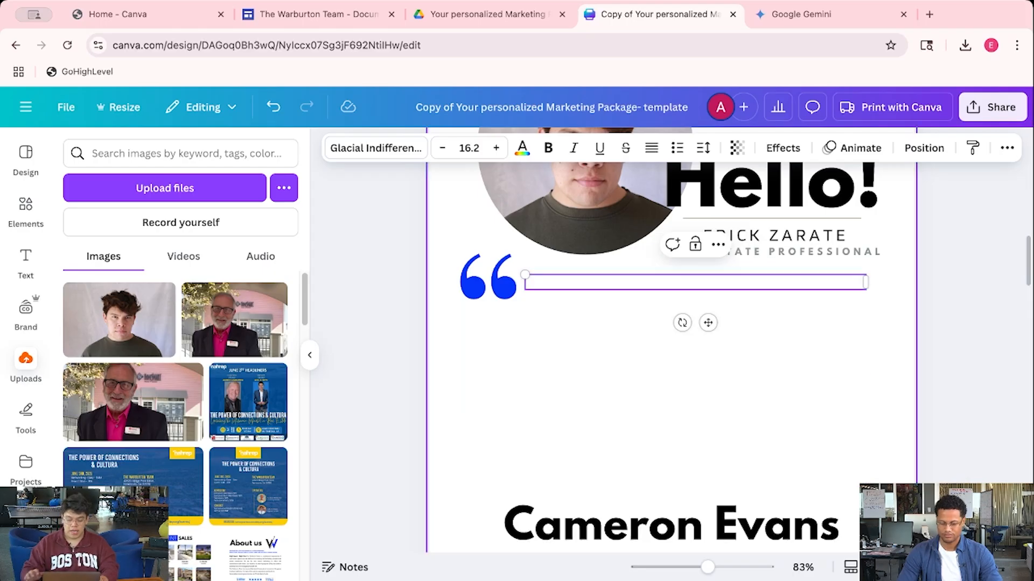
right_click(574, 281)
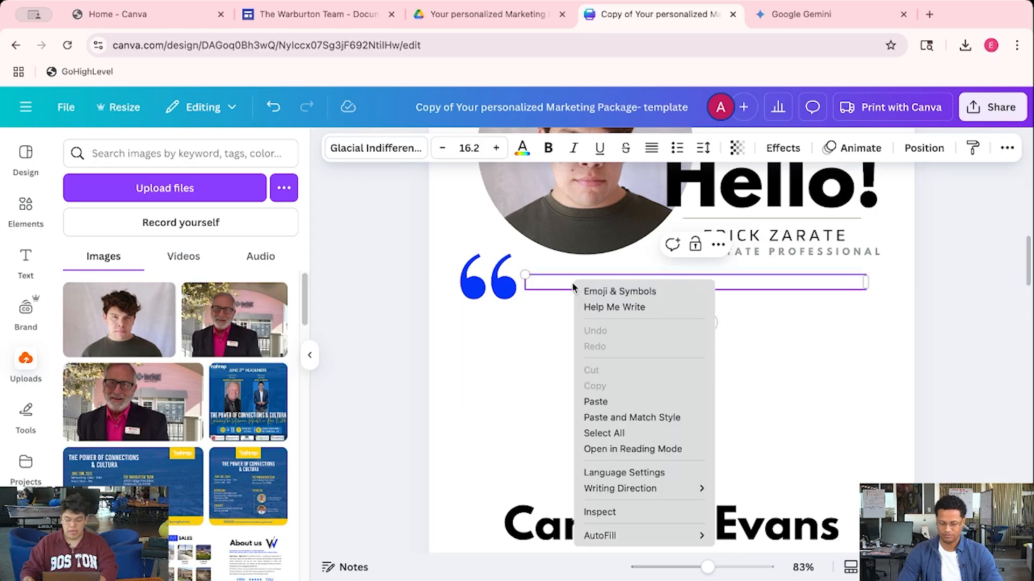
left_click(615, 396)
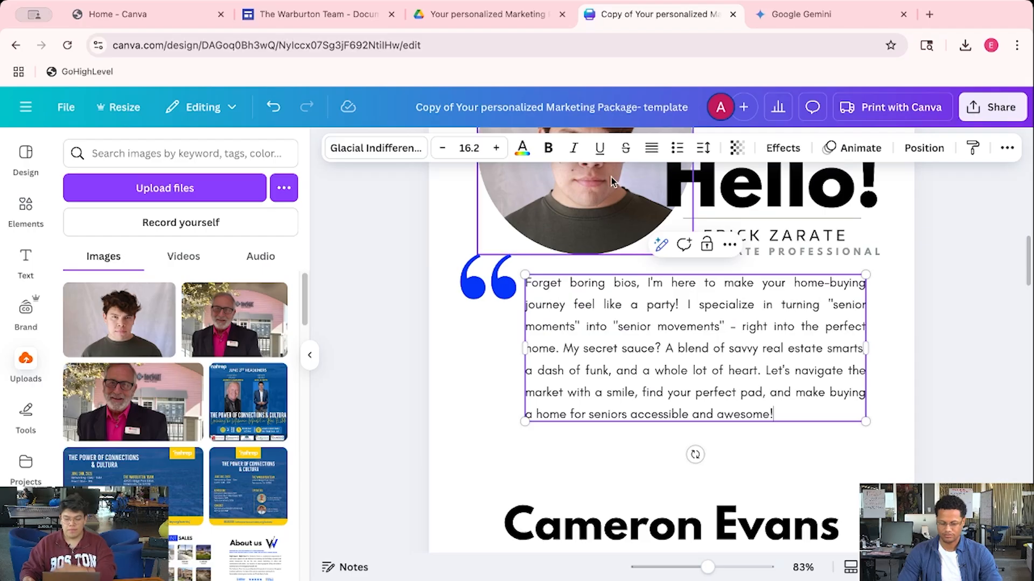
left_click(807, 14)
left_click(662, 14)
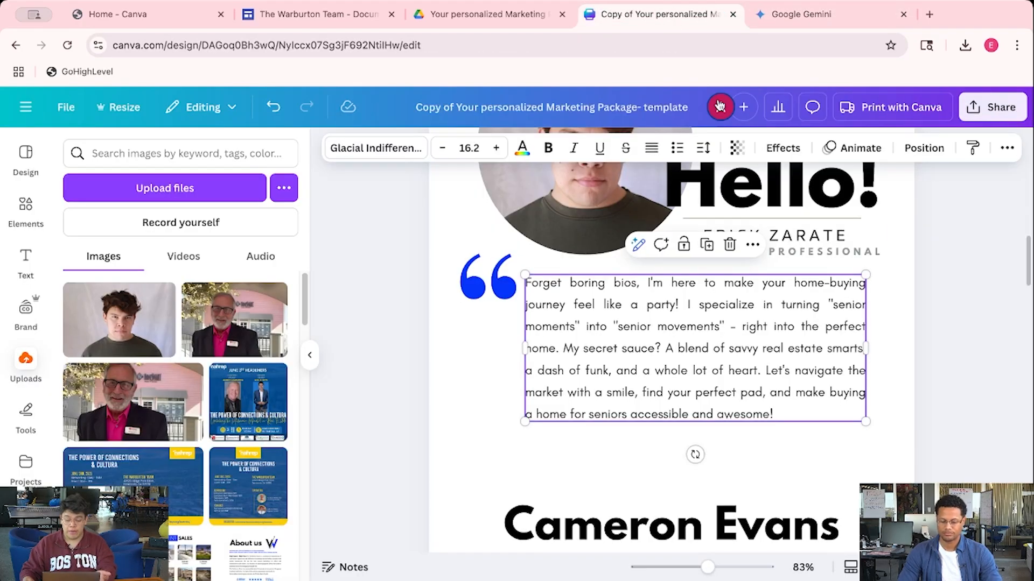
left_click(956, 303)
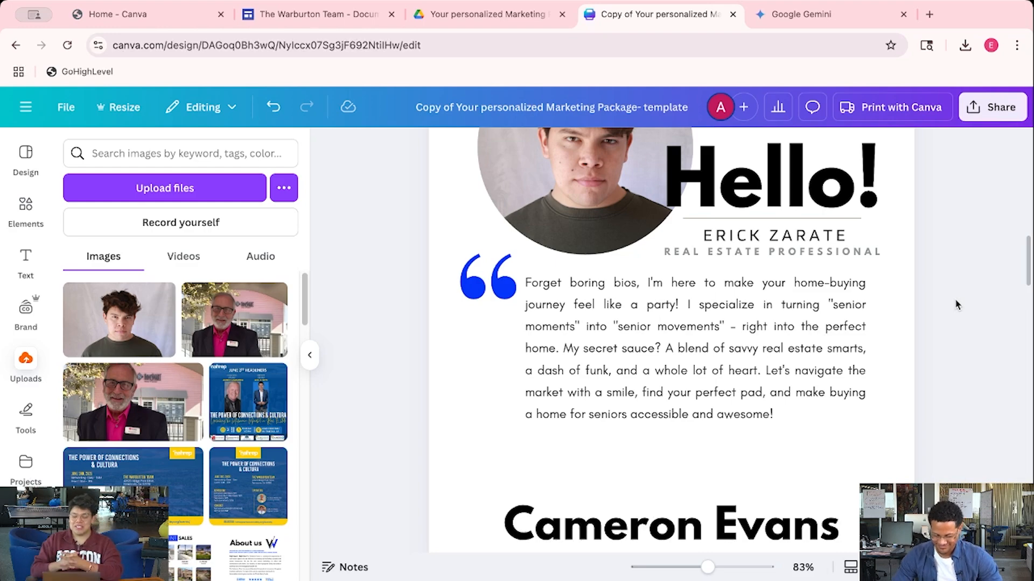
Replace the sample name in the heading below the bio with the new agent's full name
scroll(955, 302, "down", 3)
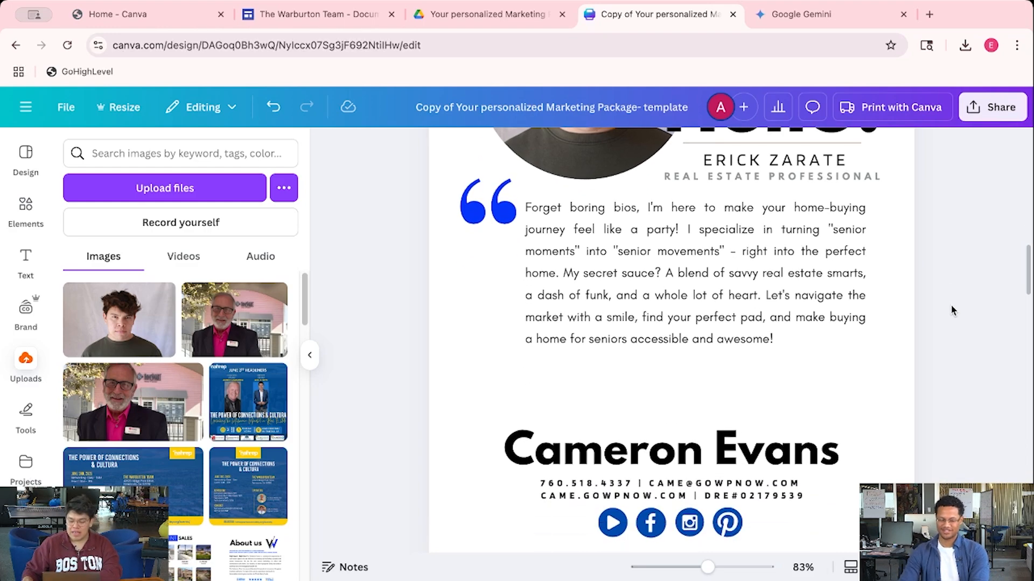
double_click(618, 425)
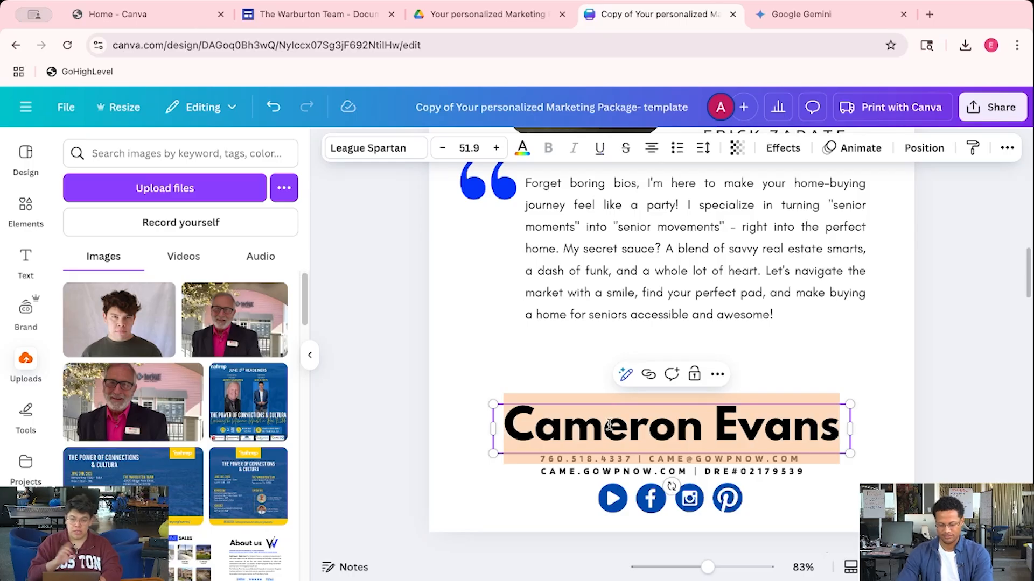
left_click(480, 14)
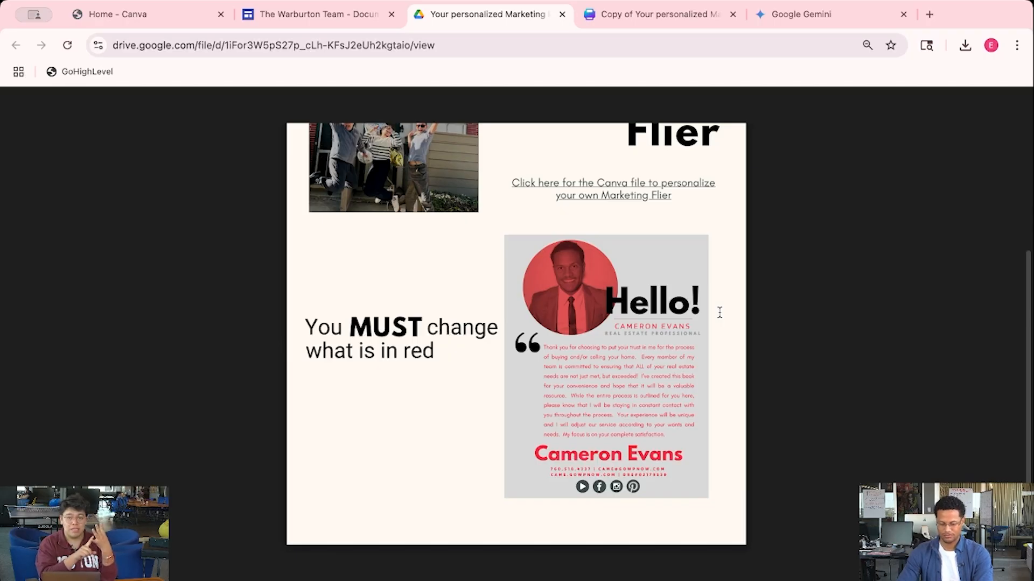
left_click(682, 15)
double_click(696, 425)
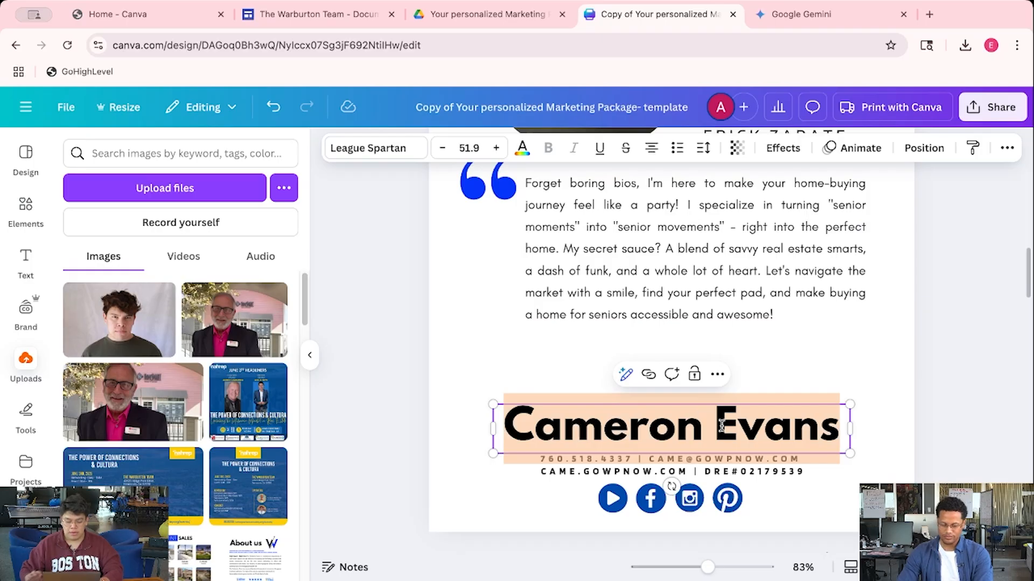
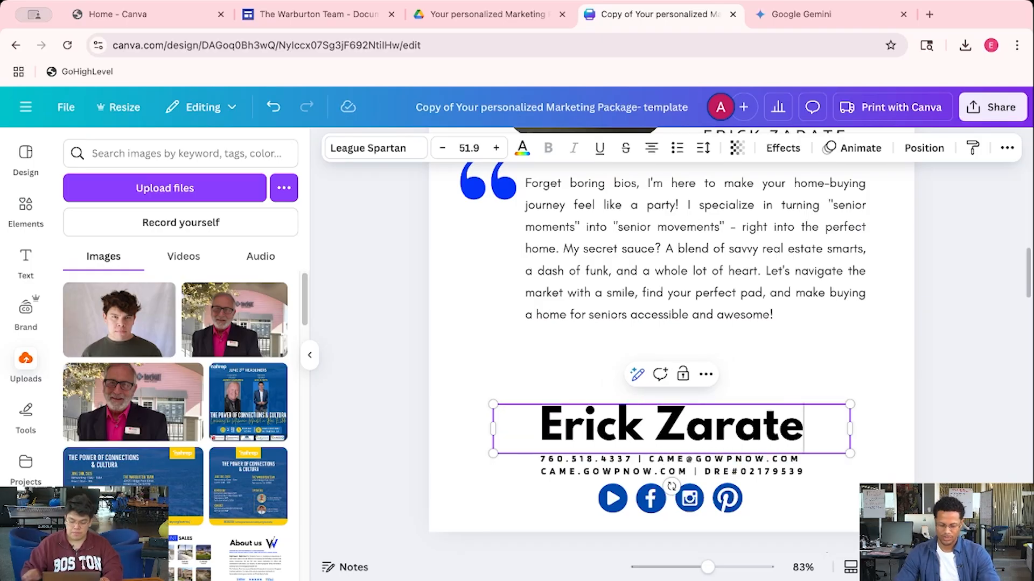
left_click(587, 459)
left_click(643, 470)
left_click(1000, 410)
Select the e-mail address in the contact line
scroll(649, 323, "down", 3)
double_click(628, 317)
left_click(706, 313)
left_click_drag(650, 306, 768, 306)
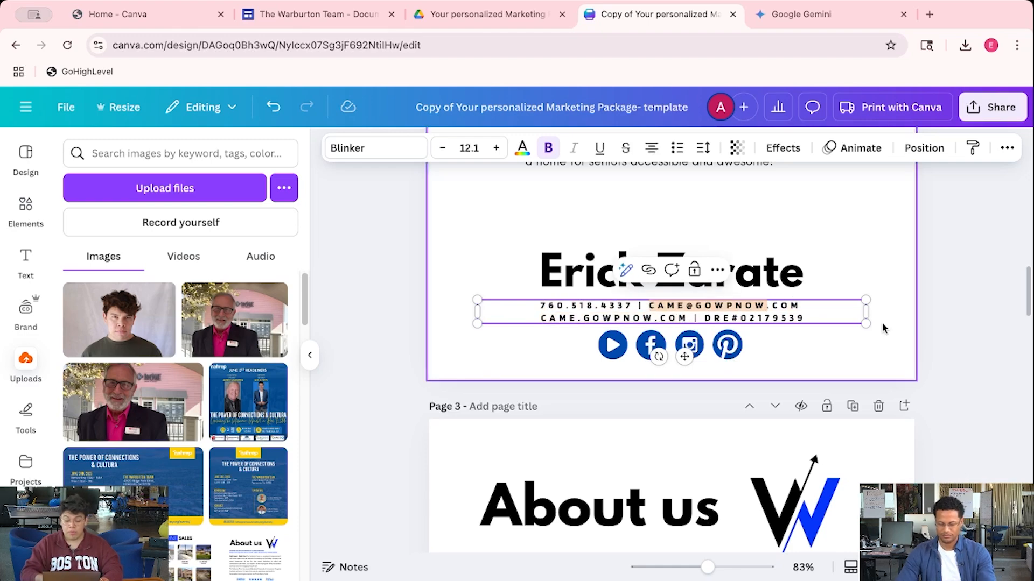
Replace the old e-mail in the first contact row with the agent's e-mail address
key("BackSpace")
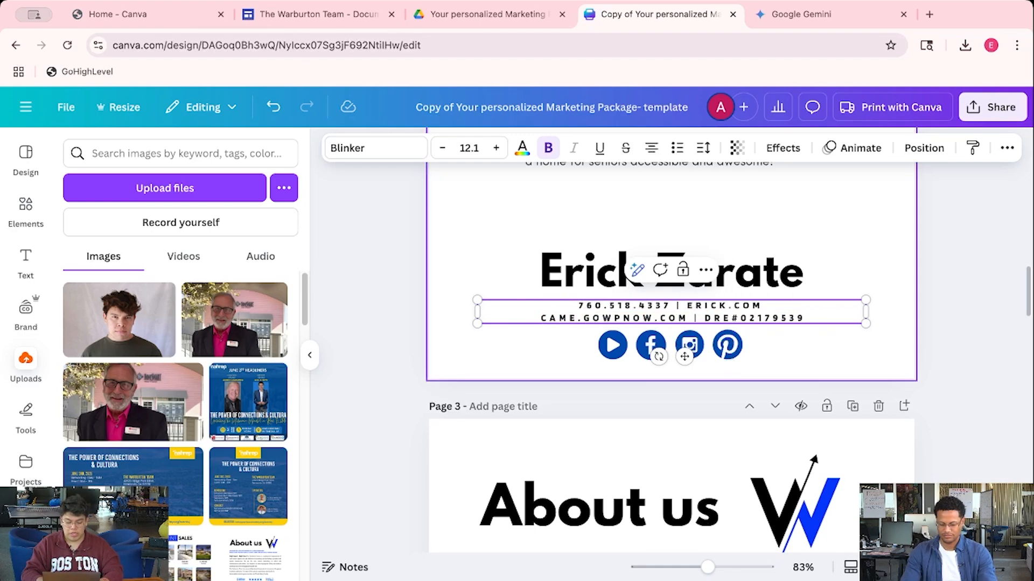
key("Return")
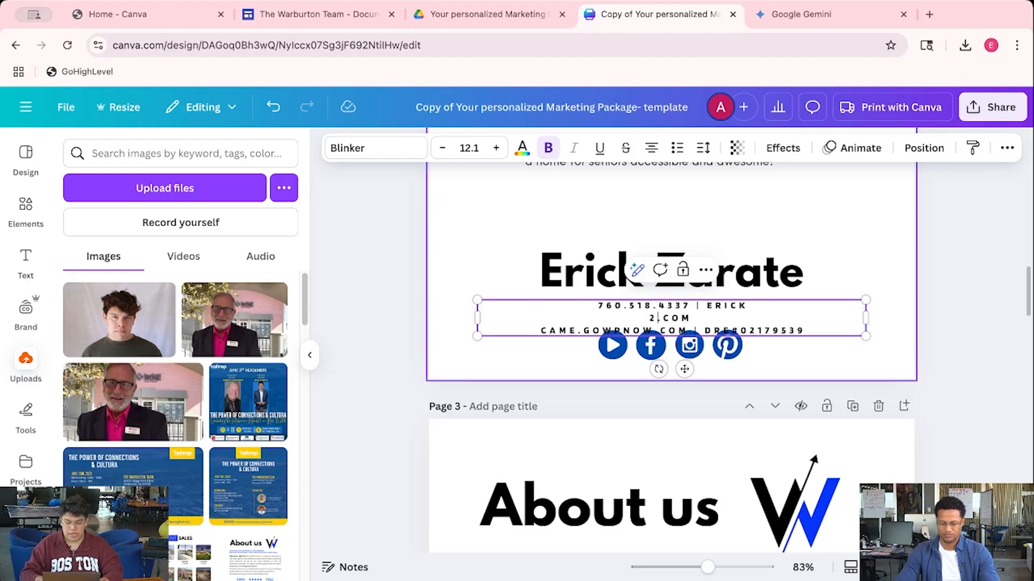
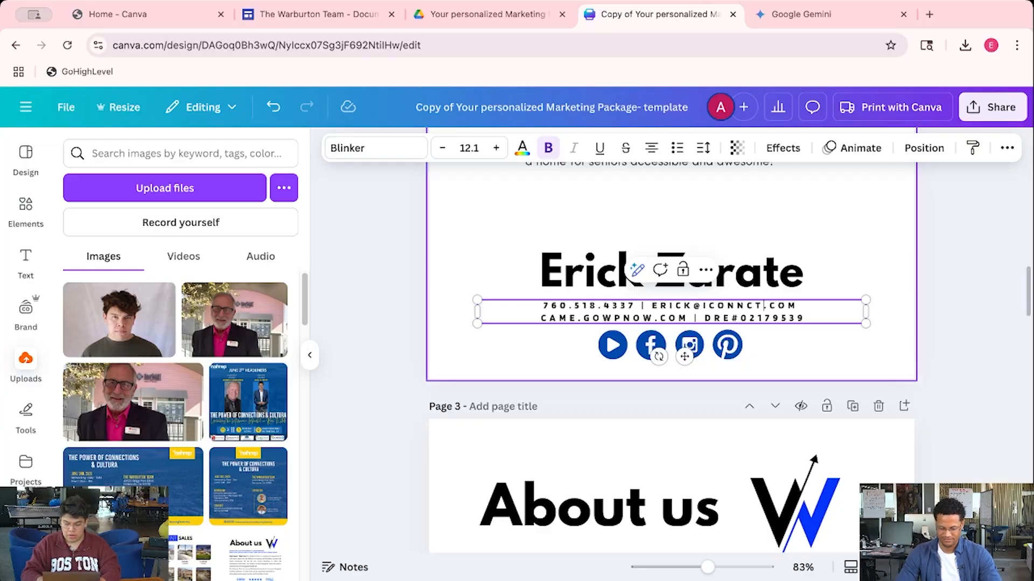
Delete the website and its separator from the second row and enter a new DRE licence number
left_click(624, 318)
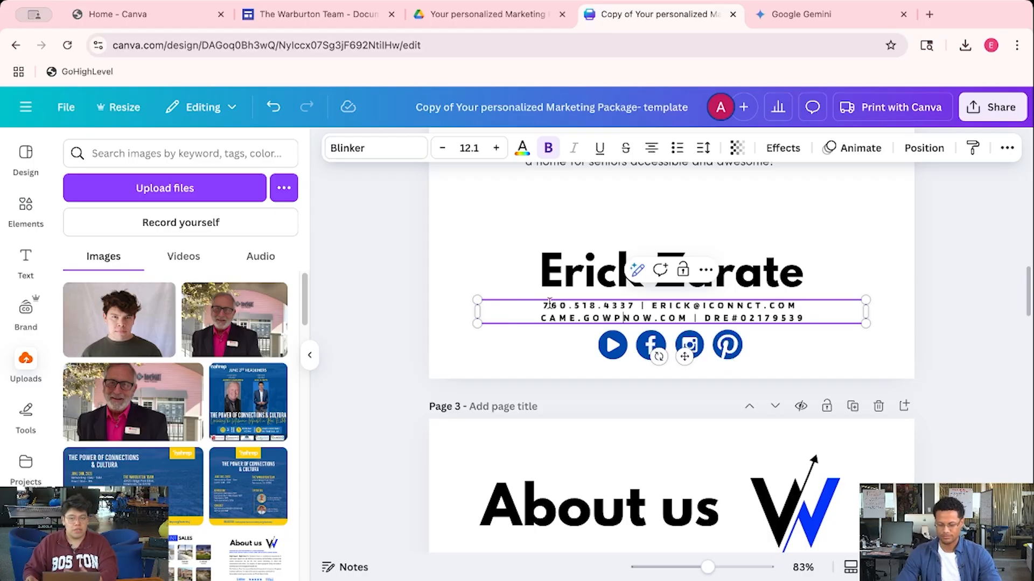
left_click_drag(540, 318, 694, 319)
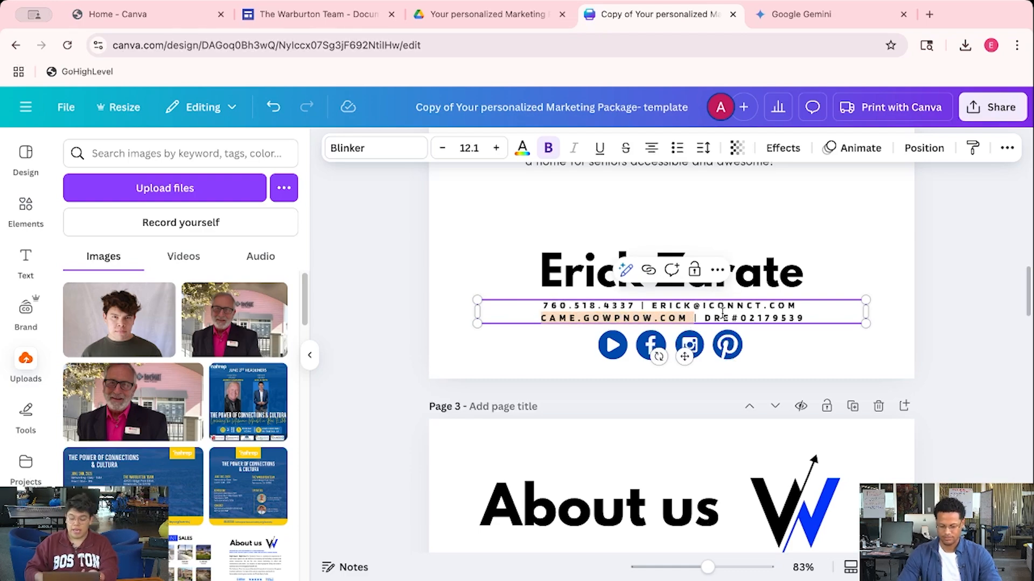
key("BackSpace")
key("Delete")
key("Delete")
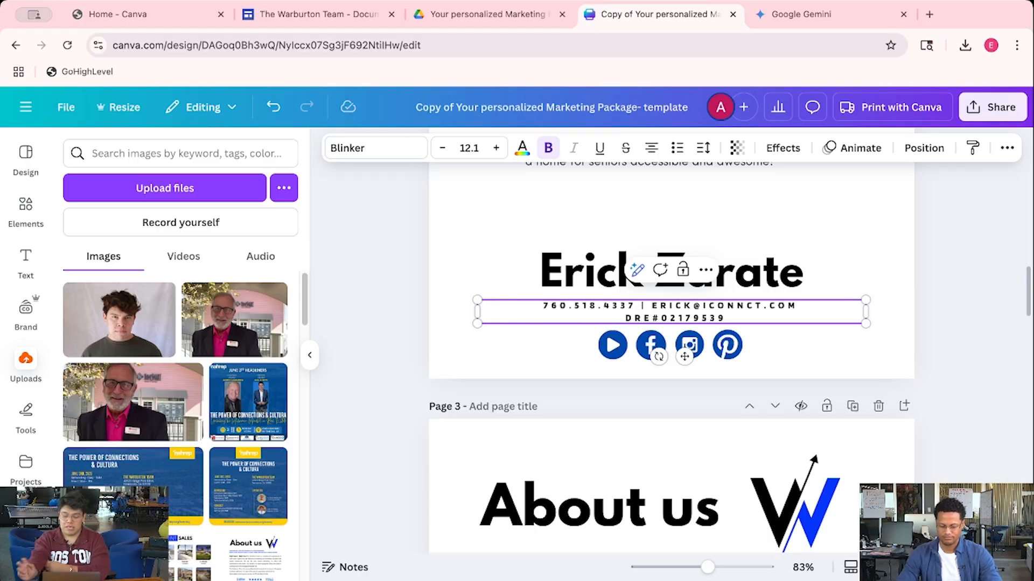
left_click_drag(727, 318, 660, 321)
type("31234")
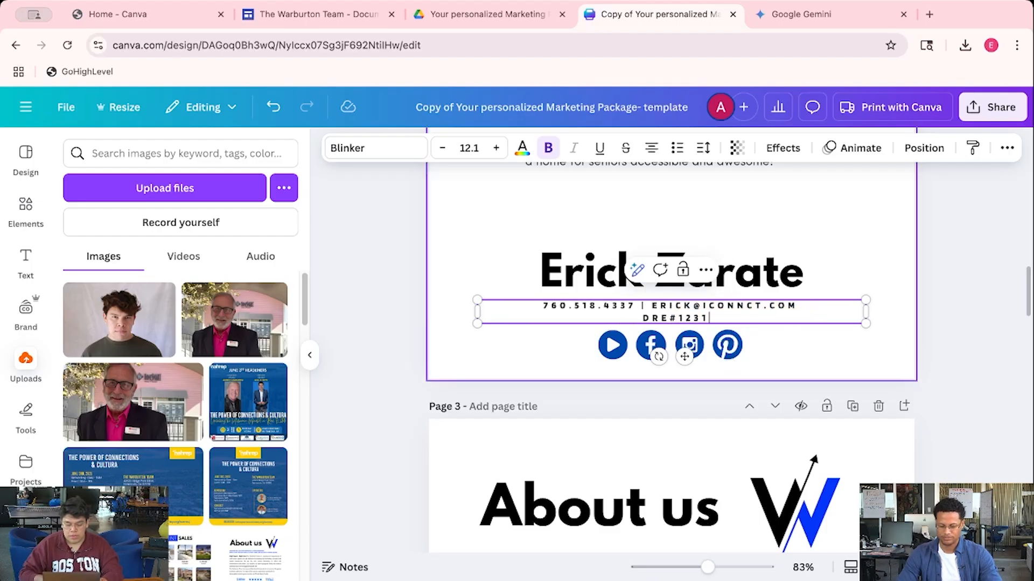
left_click(612, 345)
left_click(944, 349)
scroll(943, 349, "up", 3)
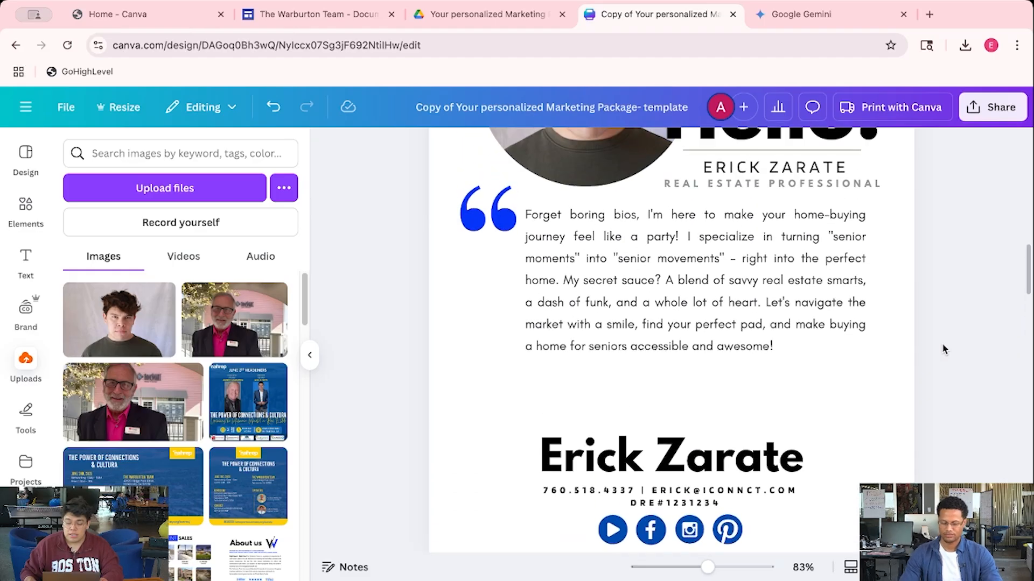
scroll(943, 349, "down", 2)
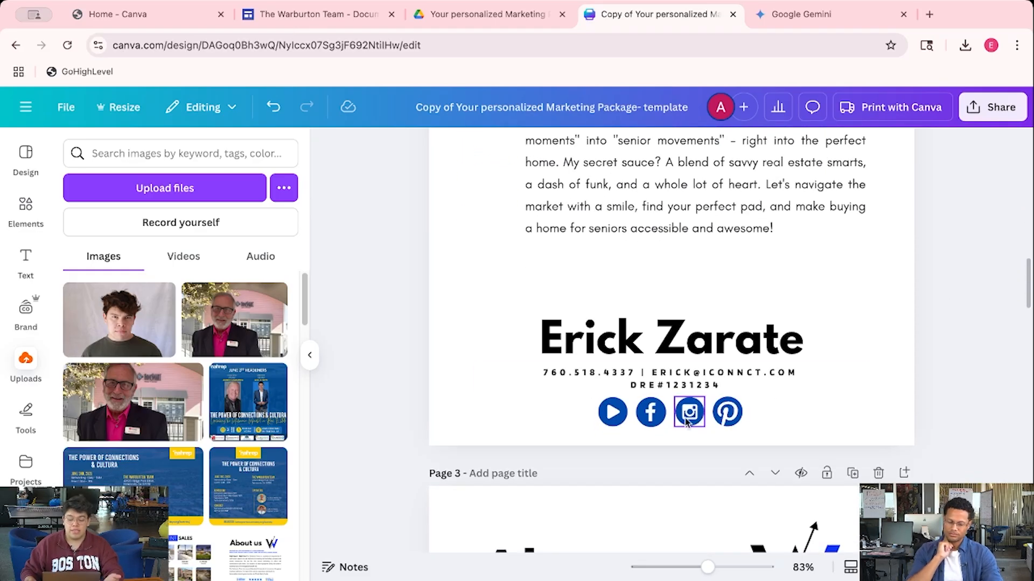
left_click(614, 423)
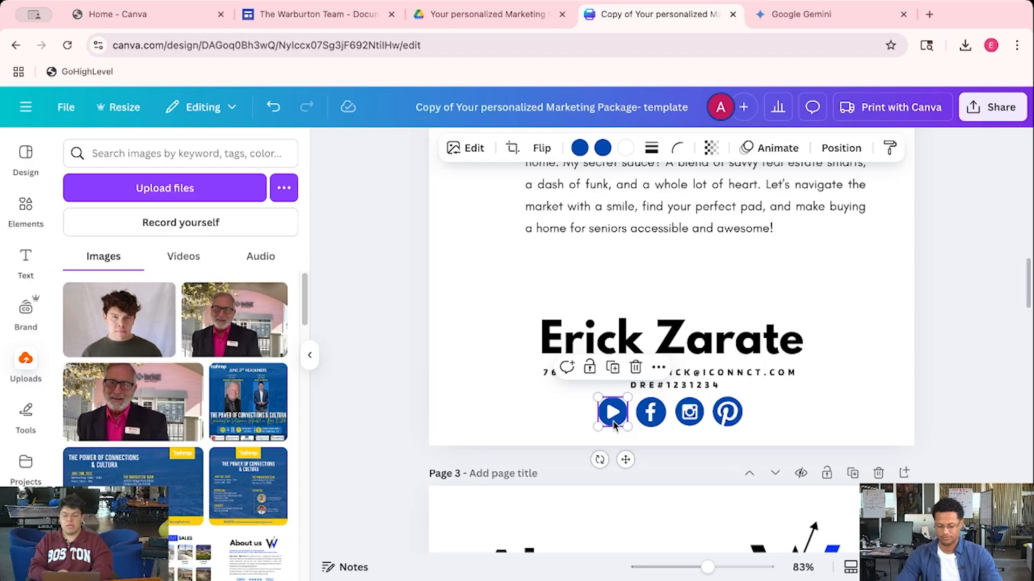
left_click(592, 420)
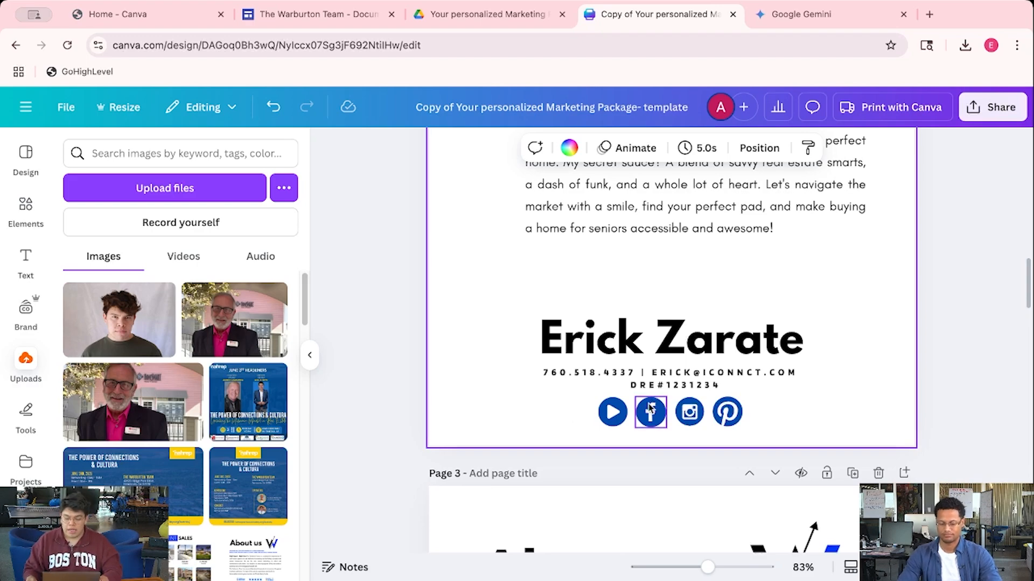
left_click(660, 384)
left_click(735, 389)
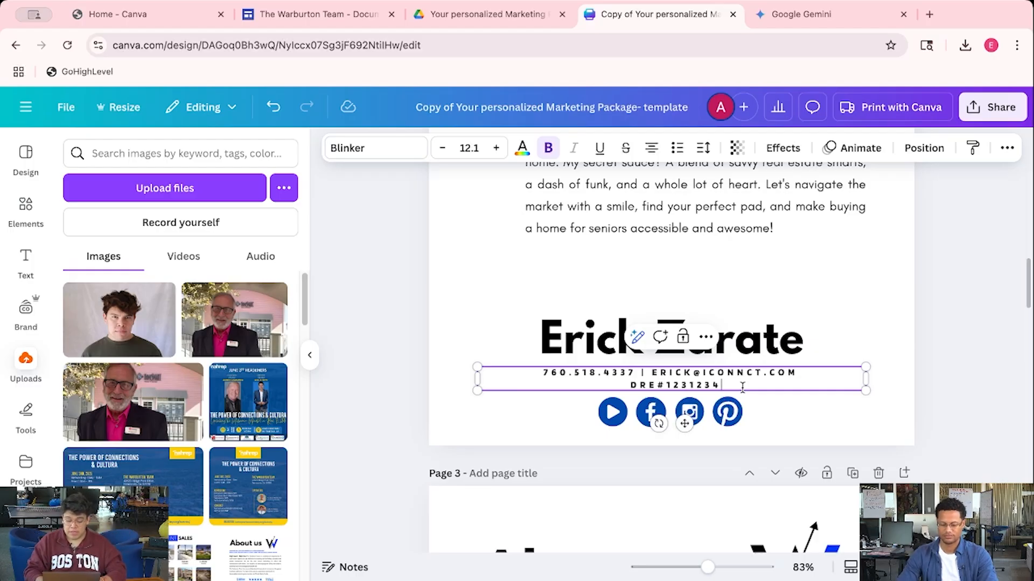
Undo to restore the second contact line, then swap its website for the agent's social media handle
key("ctrl+z")
key("ctrl+z")
key("ctrl+z")
key("ctrl+z")
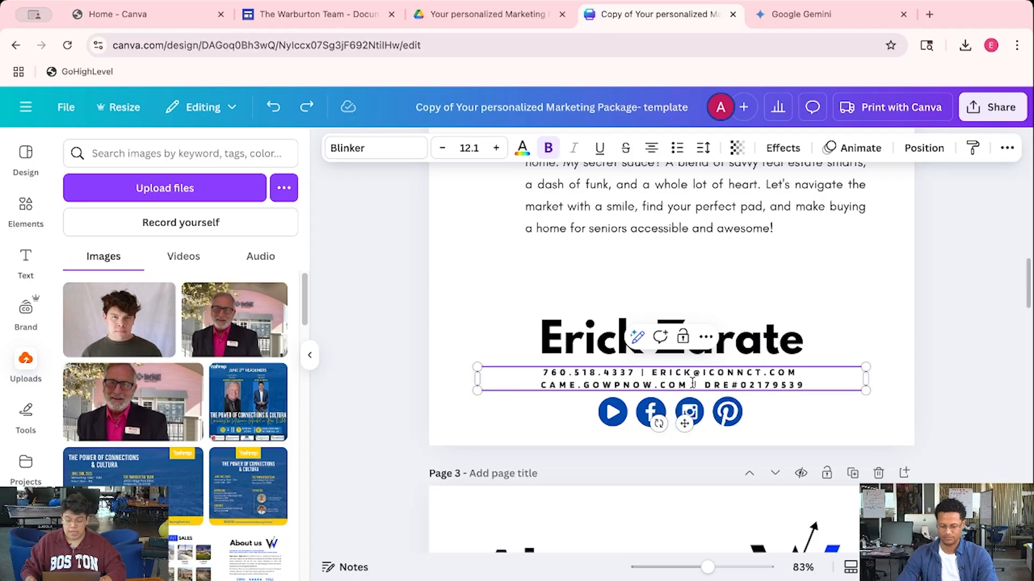
left_click_drag(687, 386, 534, 387)
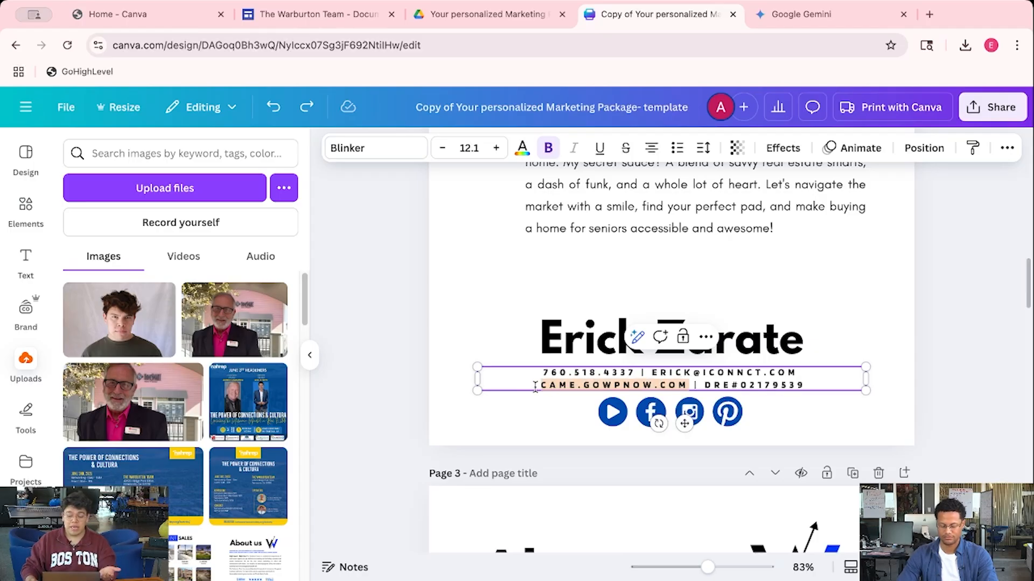
type("@")
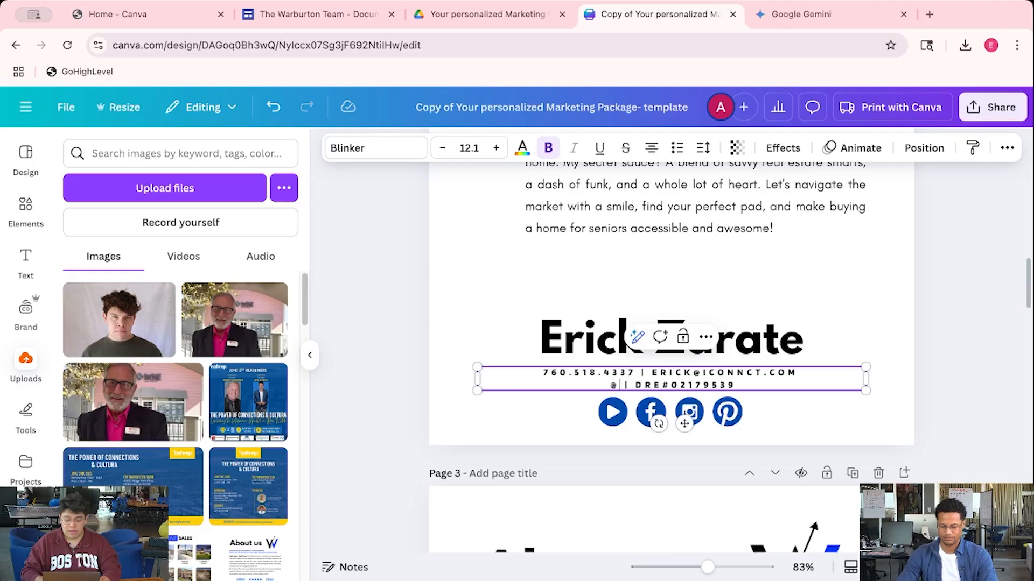
type("ERICK")
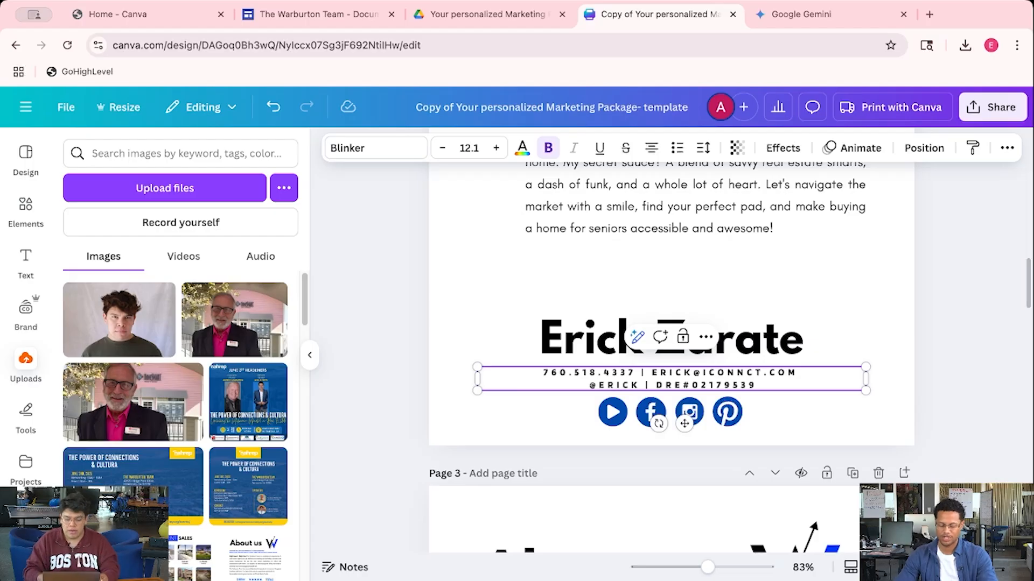
type("_SEL")
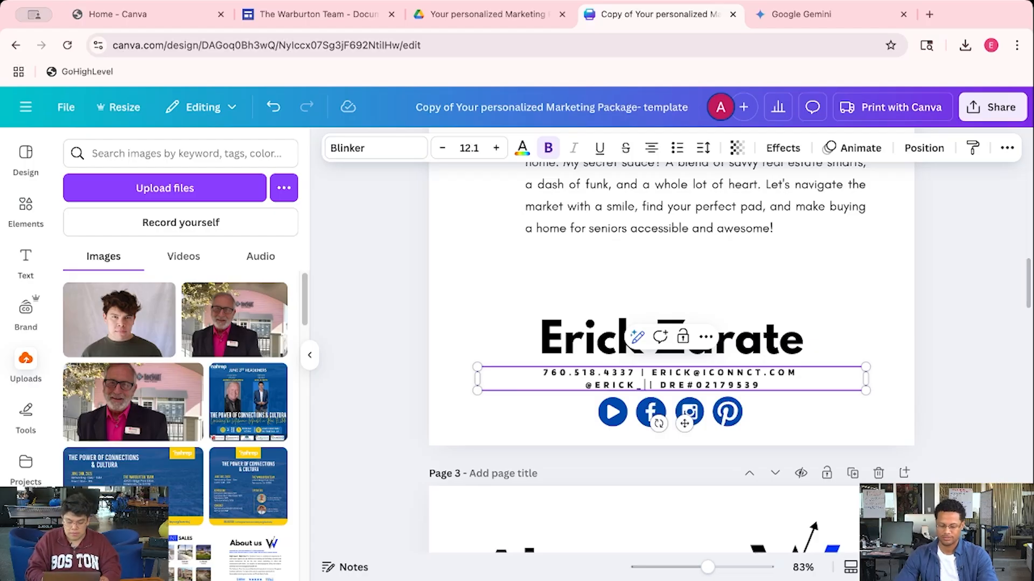
type("LS")
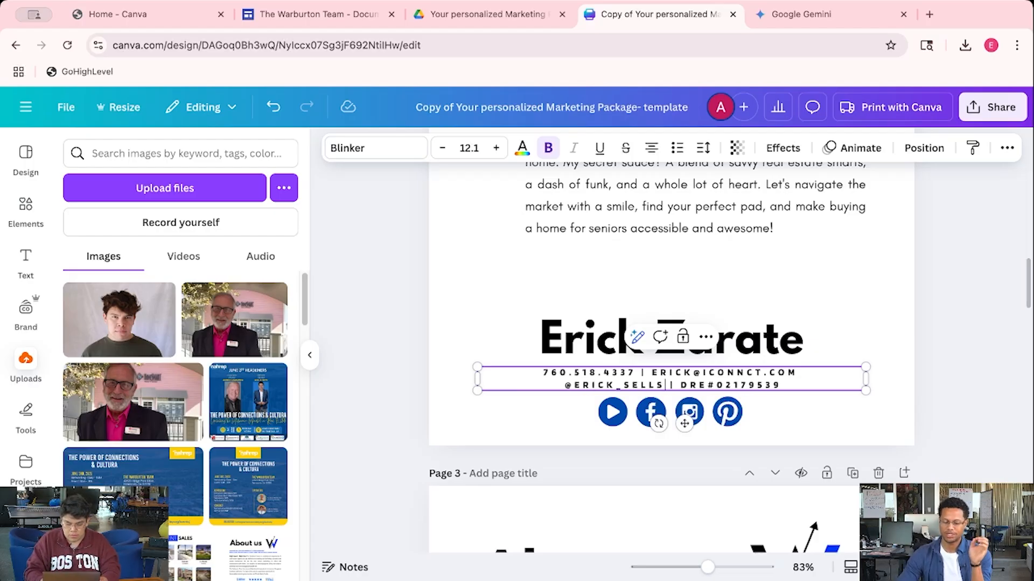
type("_HOMES")
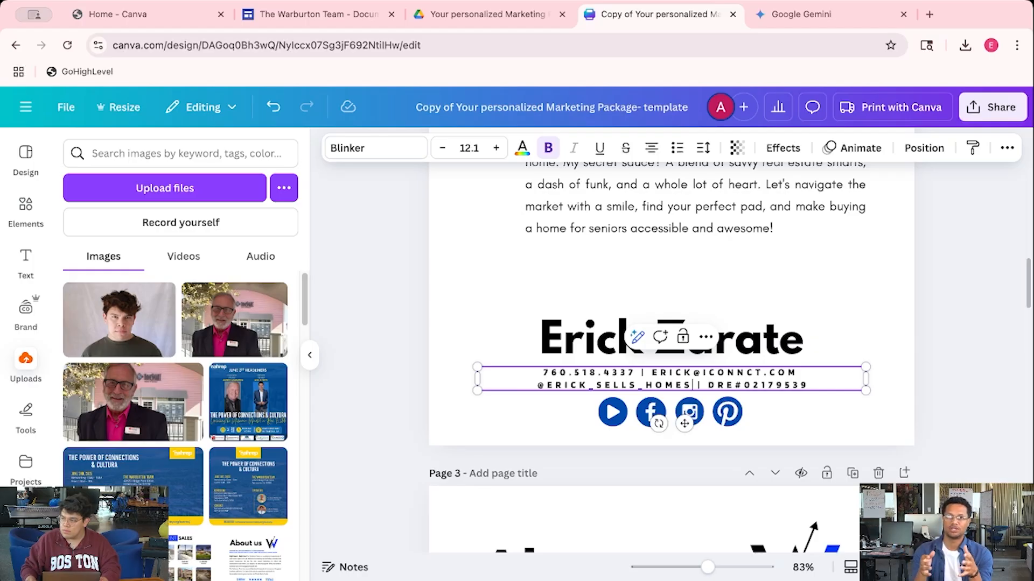
key("super+Tab")
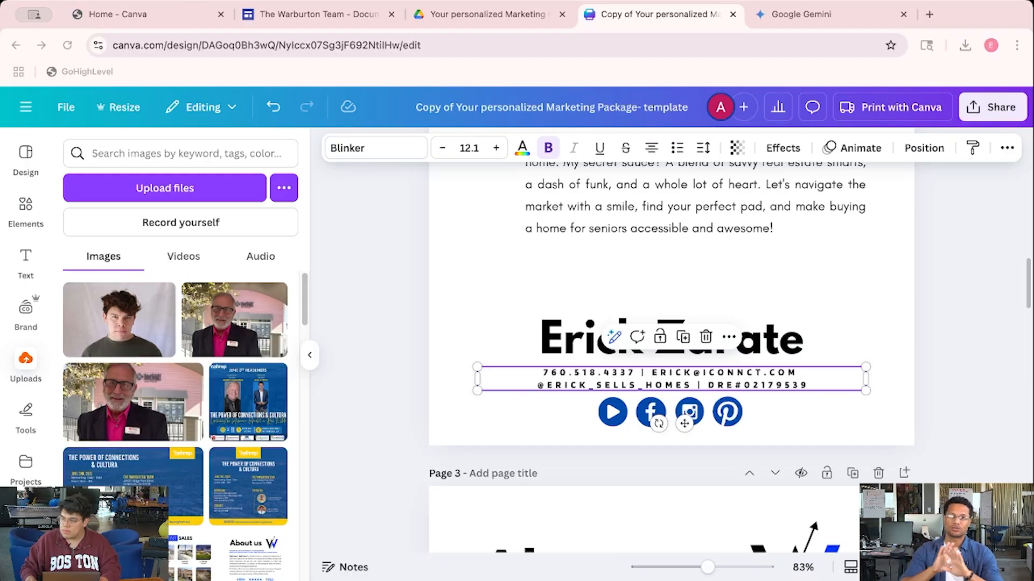
left_click(832, 422)
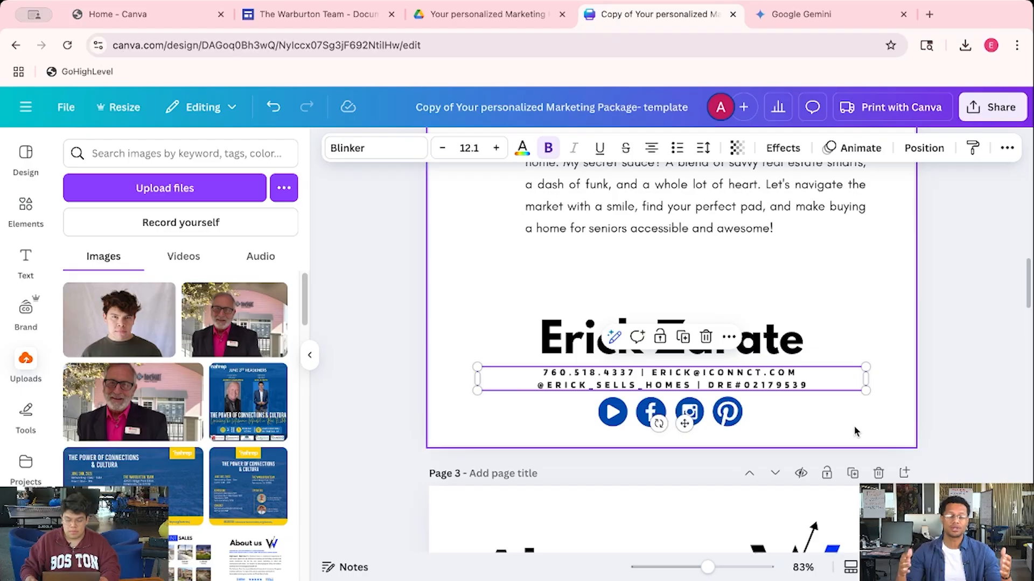
left_click(856, 430)
left_click(954, 398)
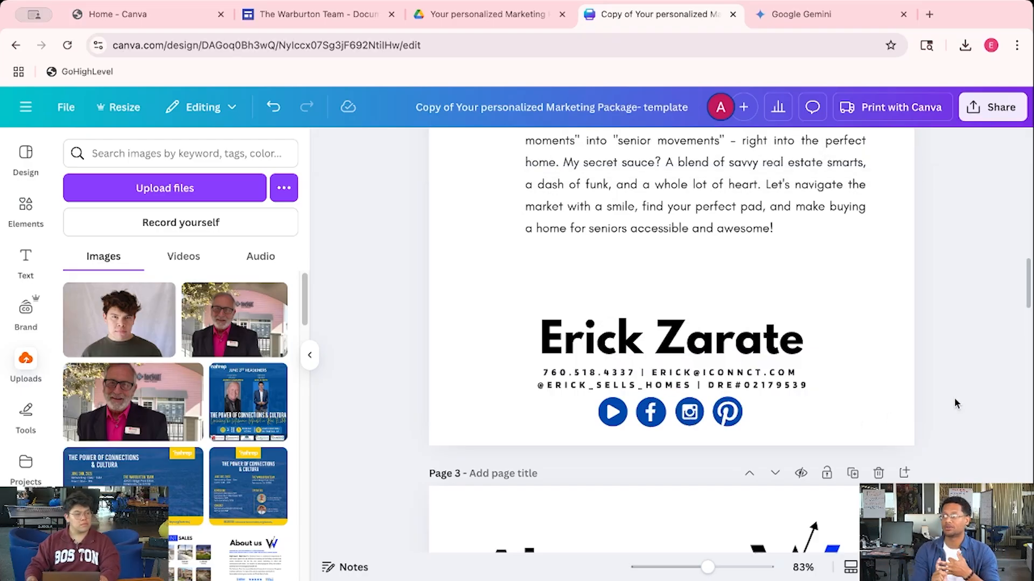
Replace the DRE licence number on the second contact line with the agent's number
left_click(807, 385)
left_click_drag(809, 385, 743, 385)
type("12341234")
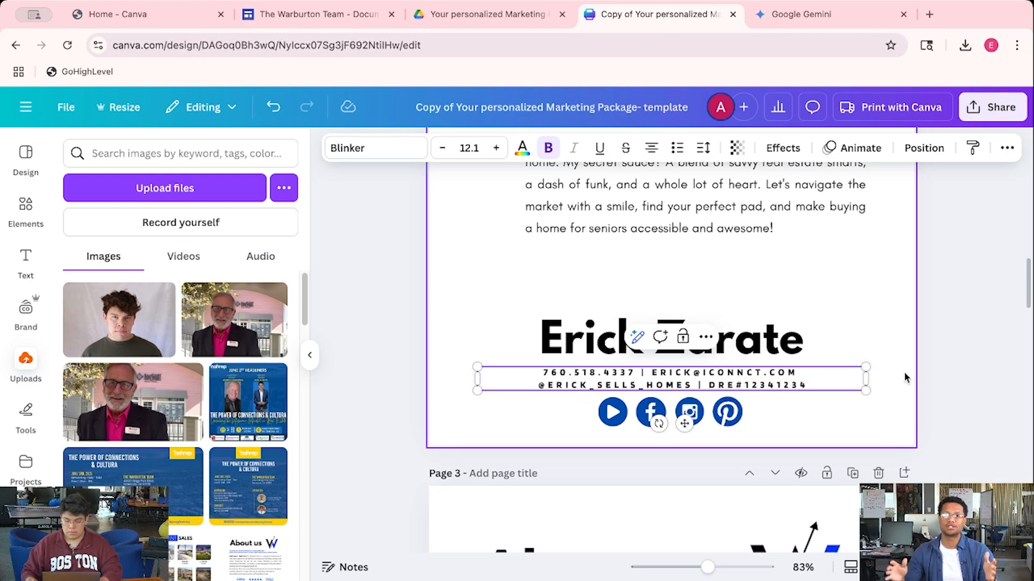
left_click(904, 370)
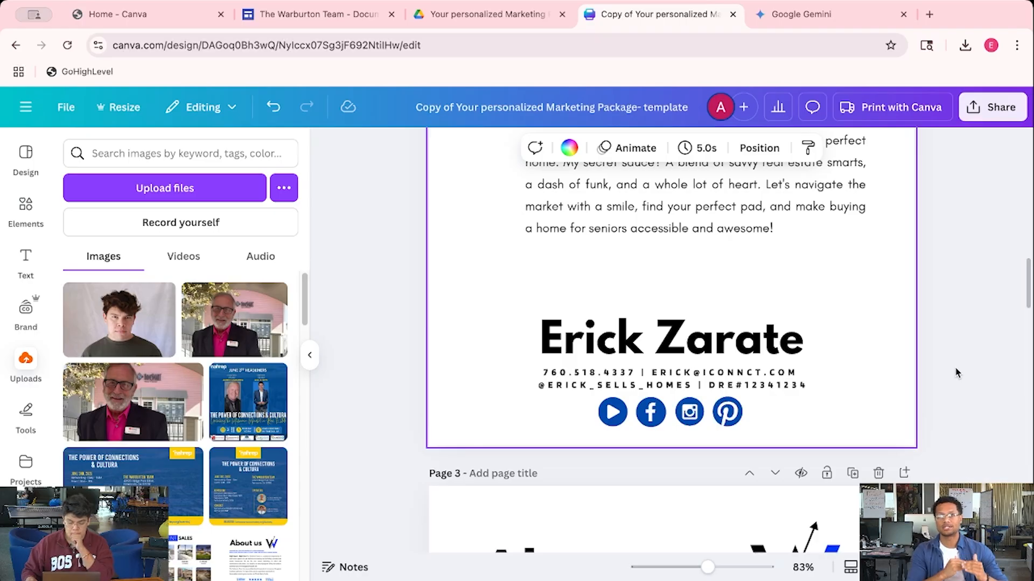
Collapse the uploads panel to widen the canvas
scroll(955, 370, "down", 1)
scroll(955, 369, "up", 3)
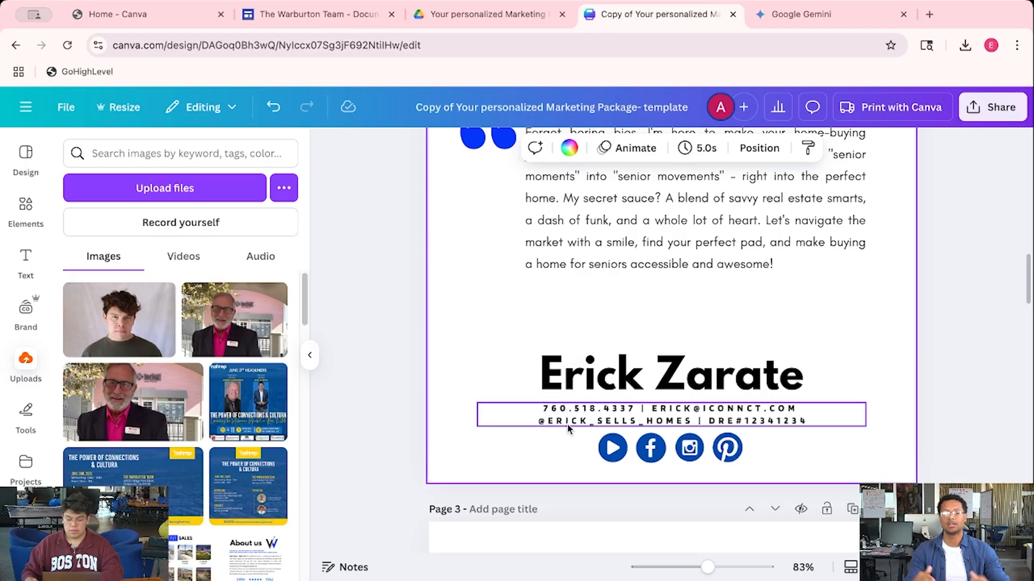
left_click(312, 361)
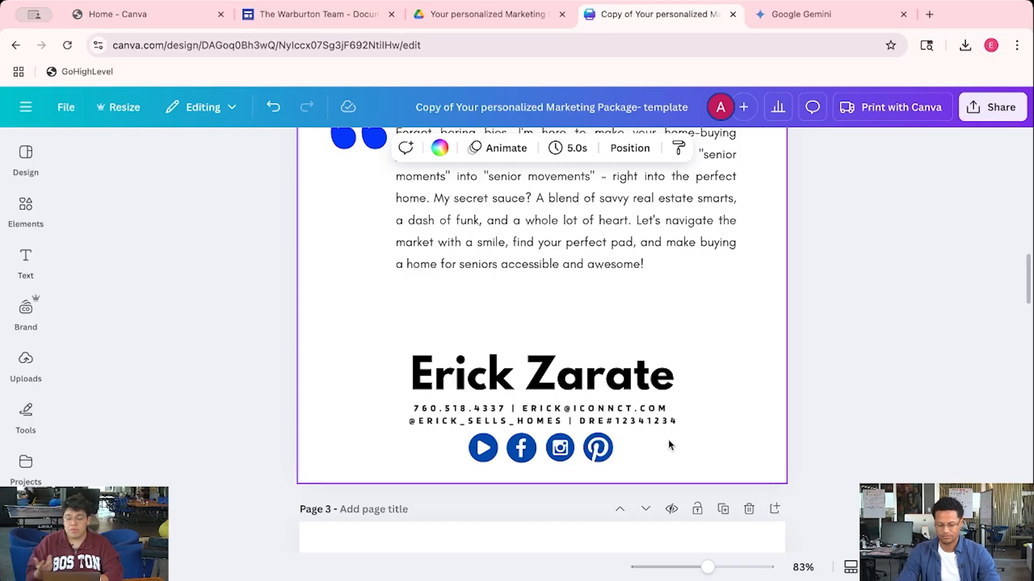
Delete and restore the four social icons, then start adding a link to the video play icon
left_click_drag(668, 439, 447, 463)
key("Delete")
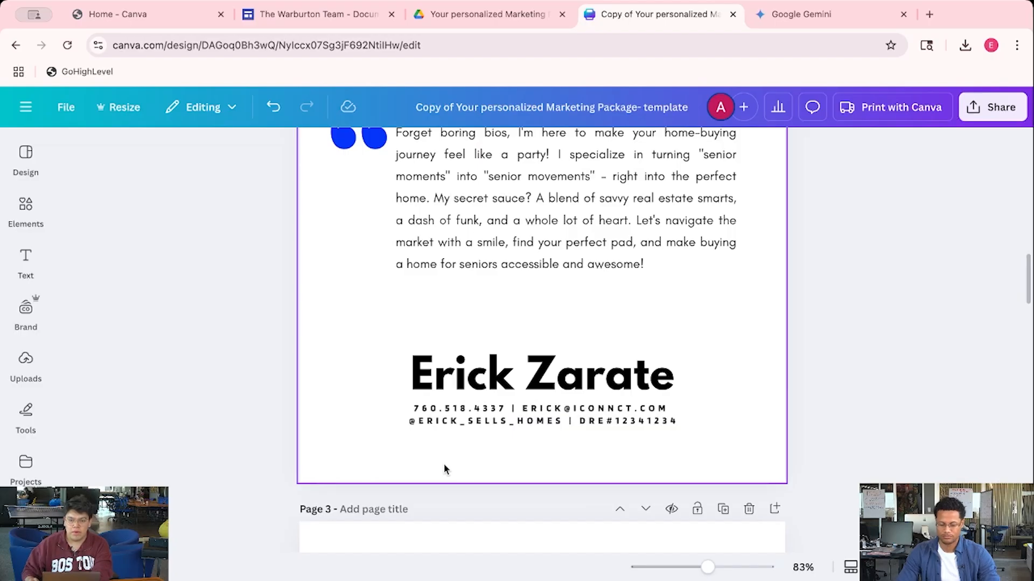
key("ctrl+z")
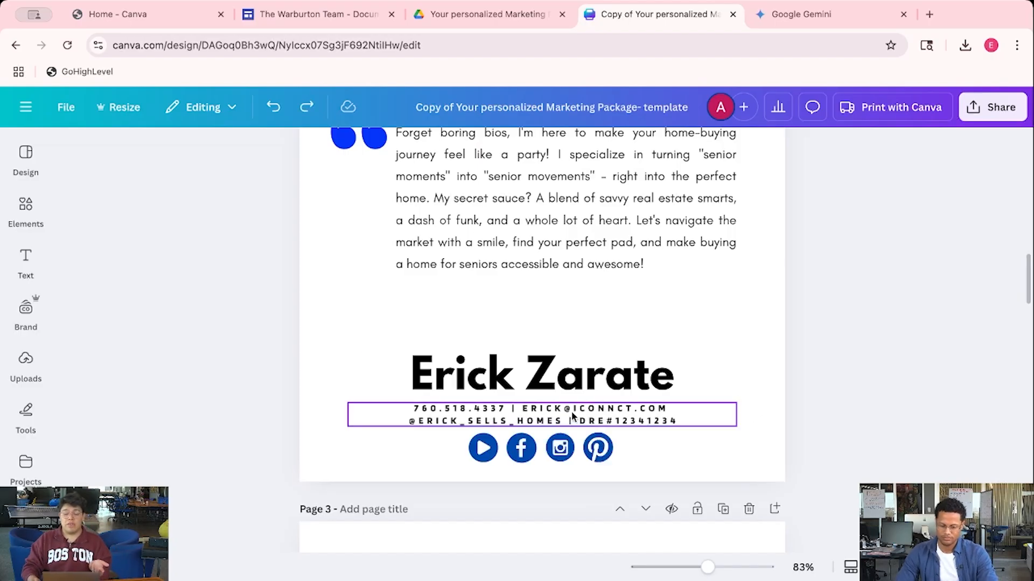
left_click(494, 446)
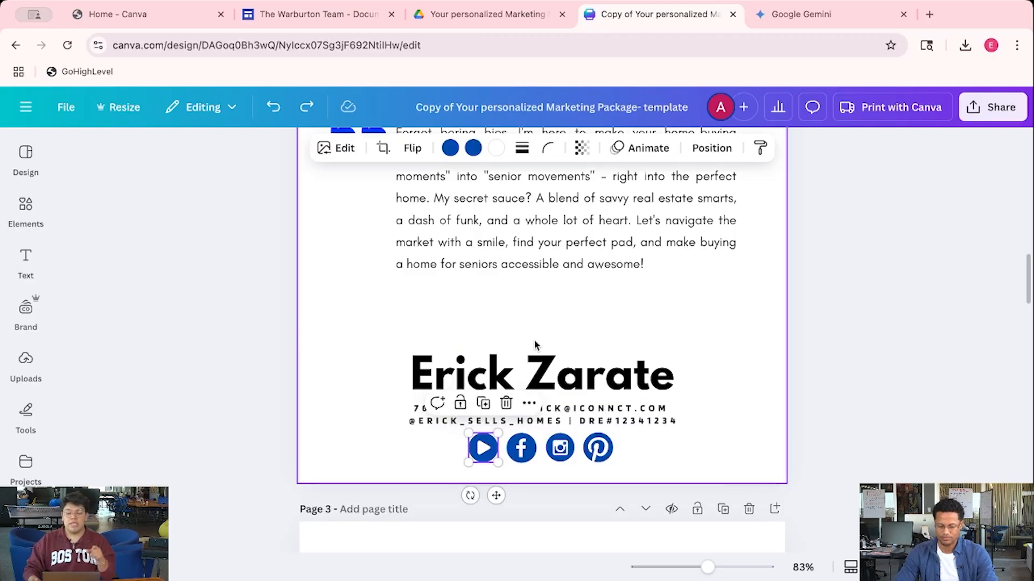
left_click(530, 403)
left_click(599, 366)
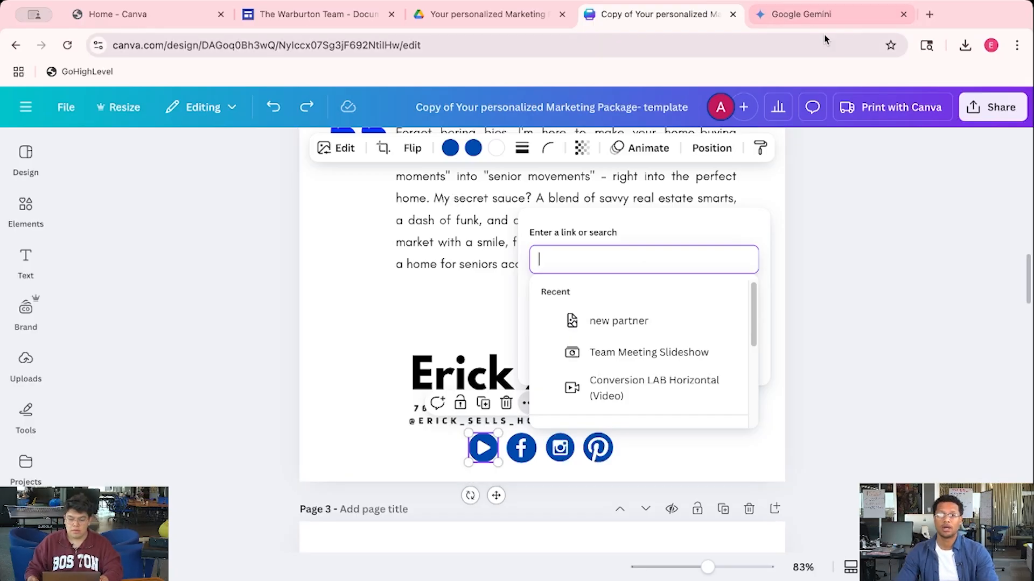
Close the Gemini tab and load youtube.com in a new tab, then go back to the Canva flier
left_click(903, 14)
left_click(759, 15)
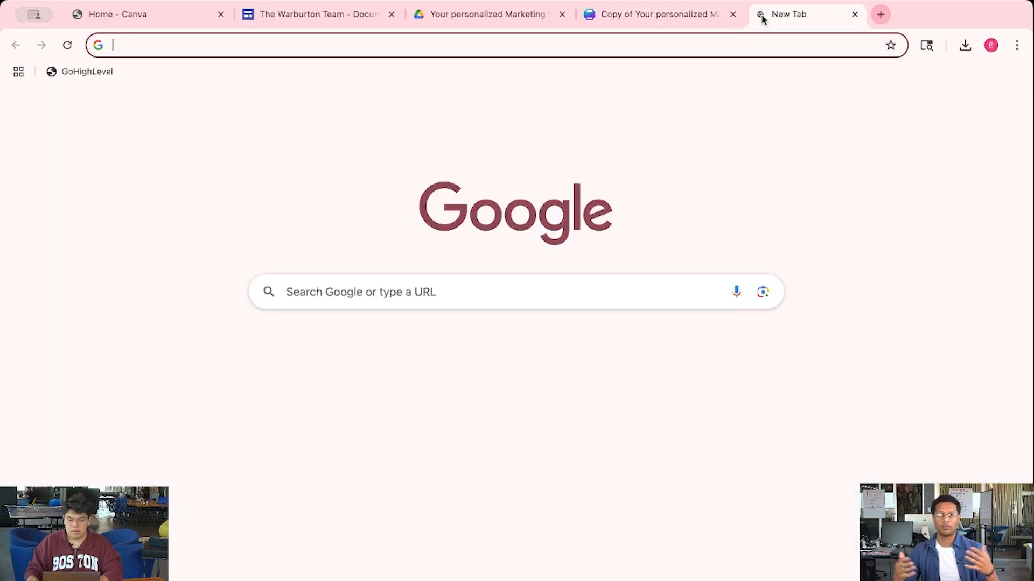
type("you")
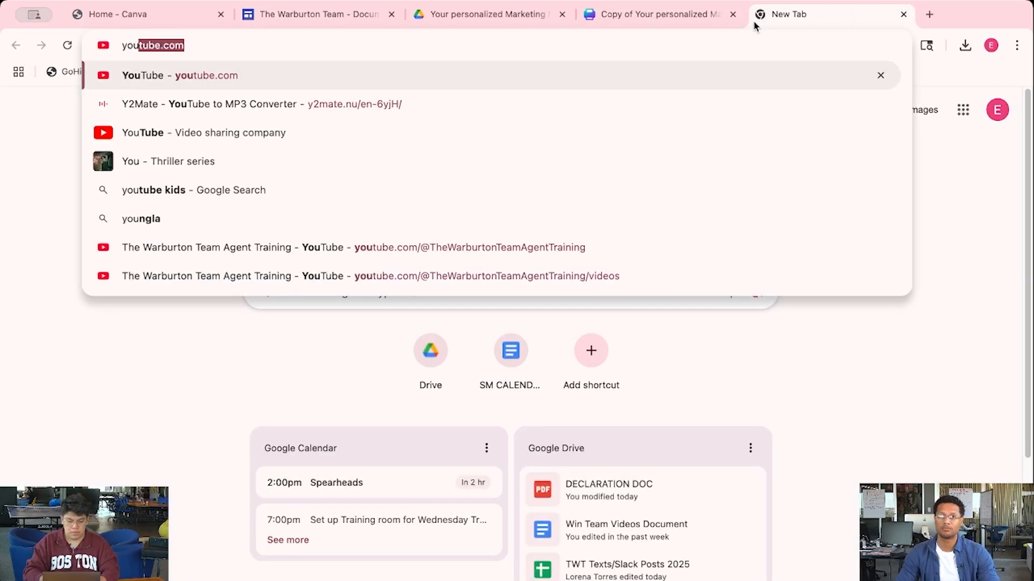
key("Return")
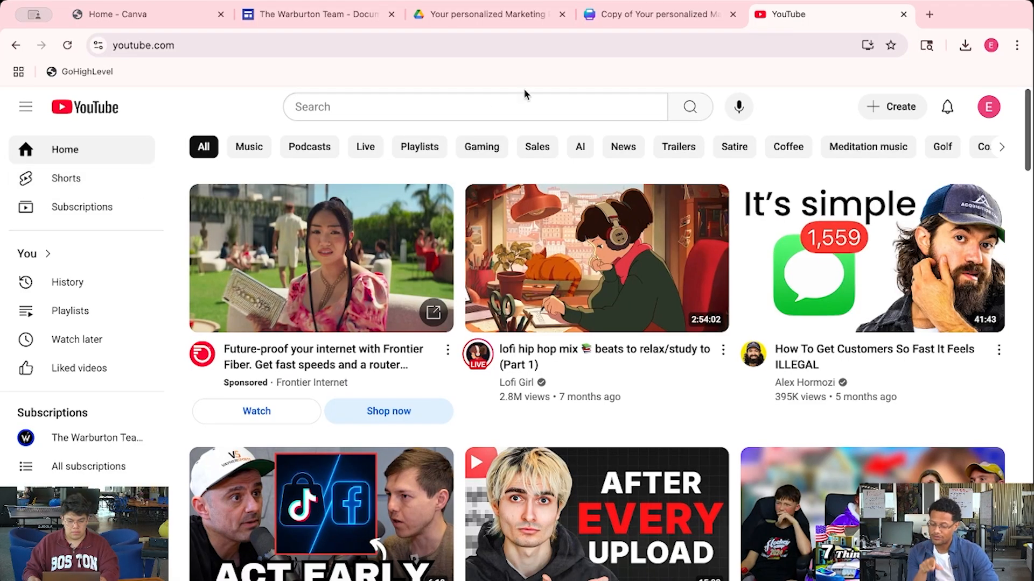
left_click(630, 16)
left_click(889, 290)
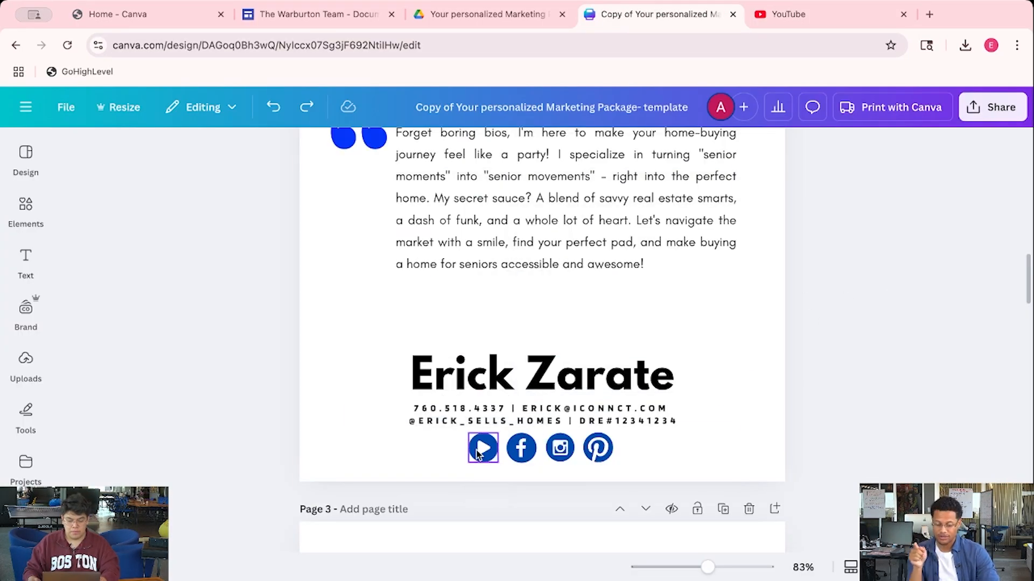
Scroll up to page 1 and open the design's Share panel
scroll(476, 452, "up", 13)
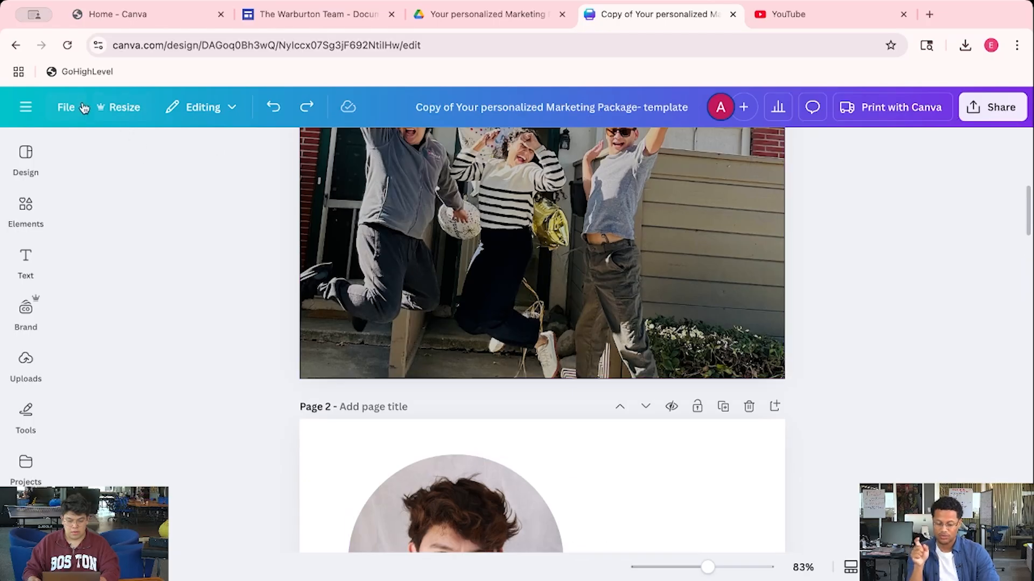
left_click(985, 108)
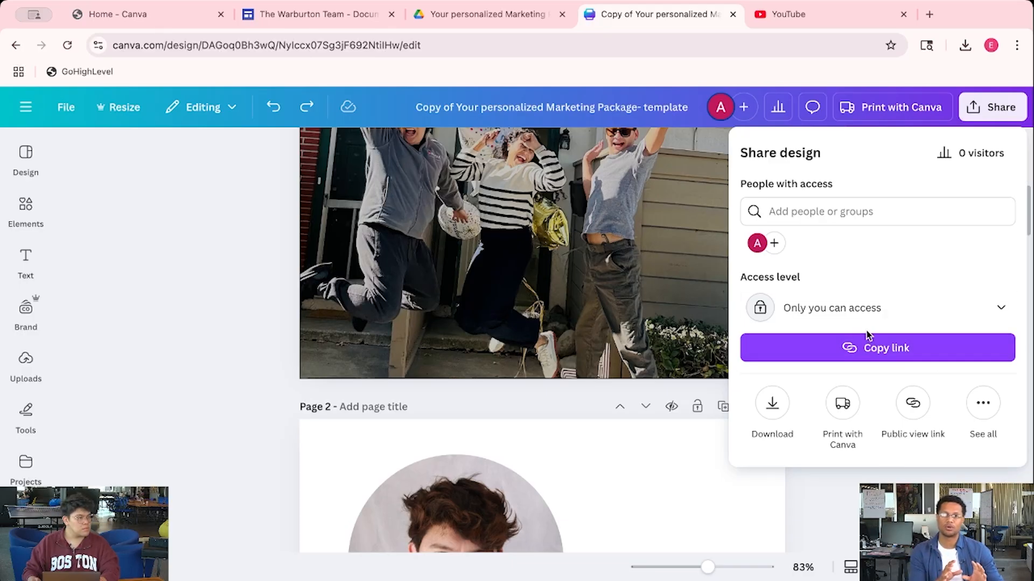
left_click(906, 408)
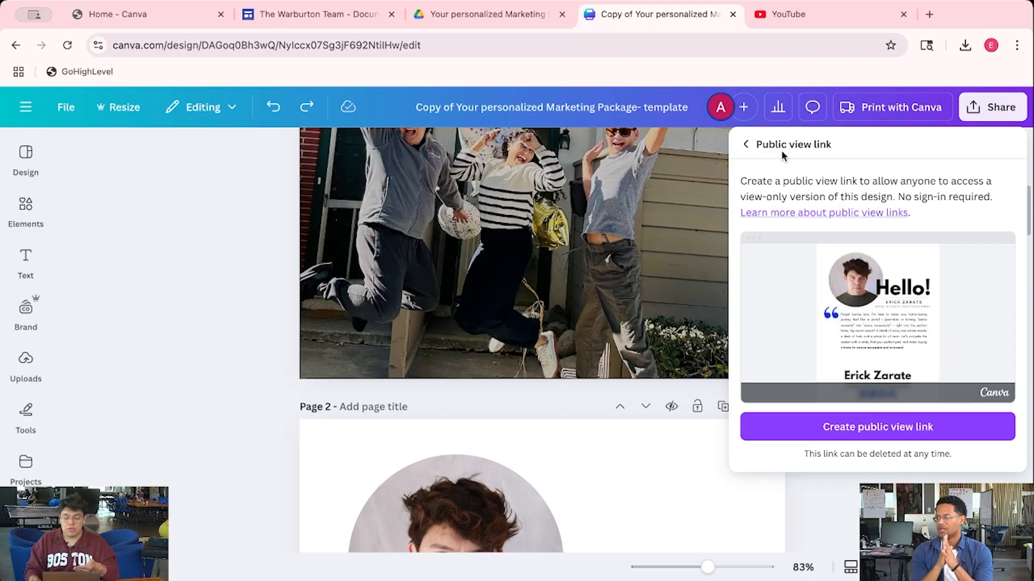
left_click(746, 144)
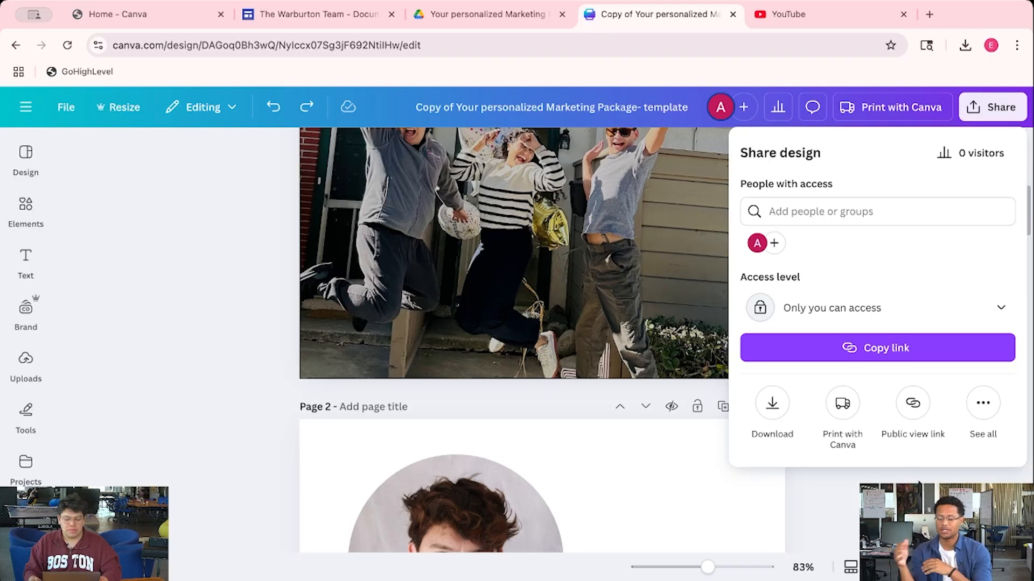
Close the Share panel, zoom out slightly, and scroll from the cover down to Recent Sales
left_click(883, 501)
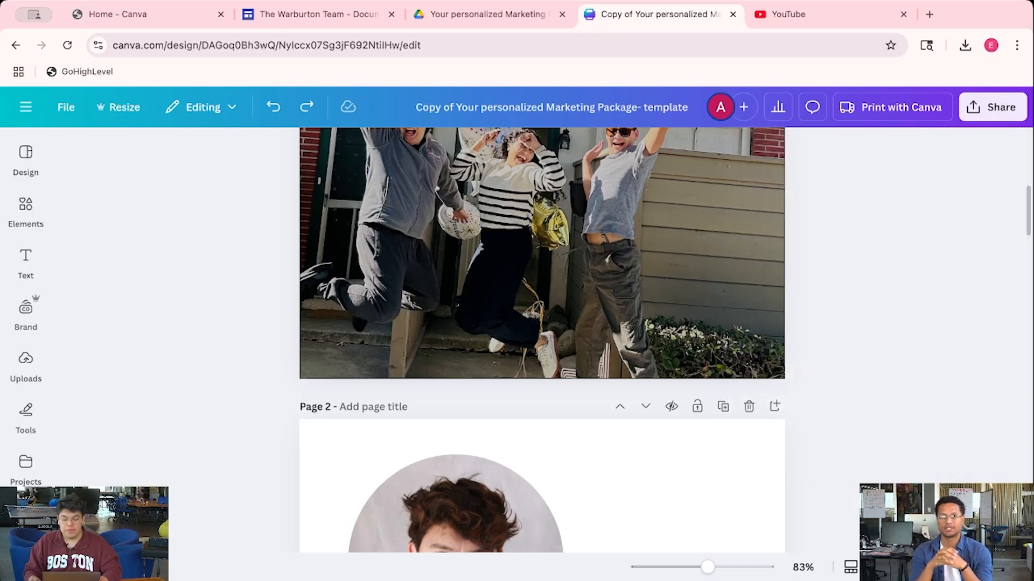
left_click_drag(708, 567, 696, 568)
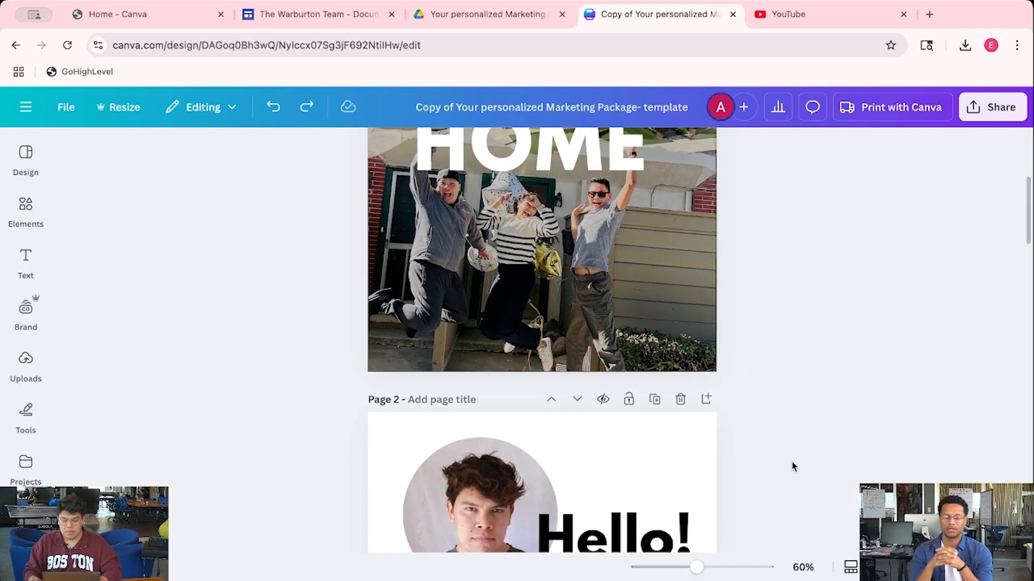
scroll(790, 463, "up", 2)
scroll(794, 460, "up", 3)
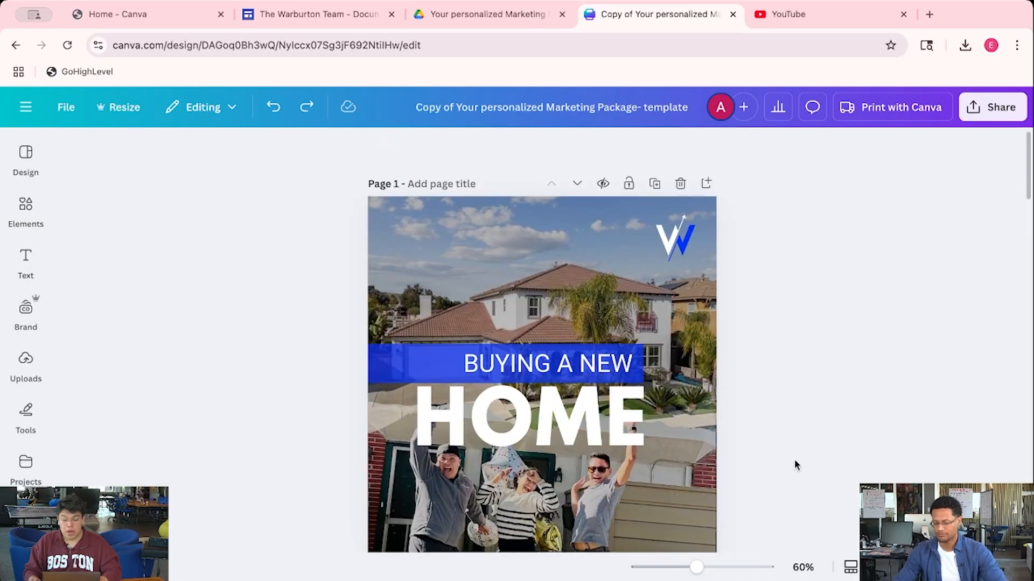
scroll(794, 438, "down", 10)
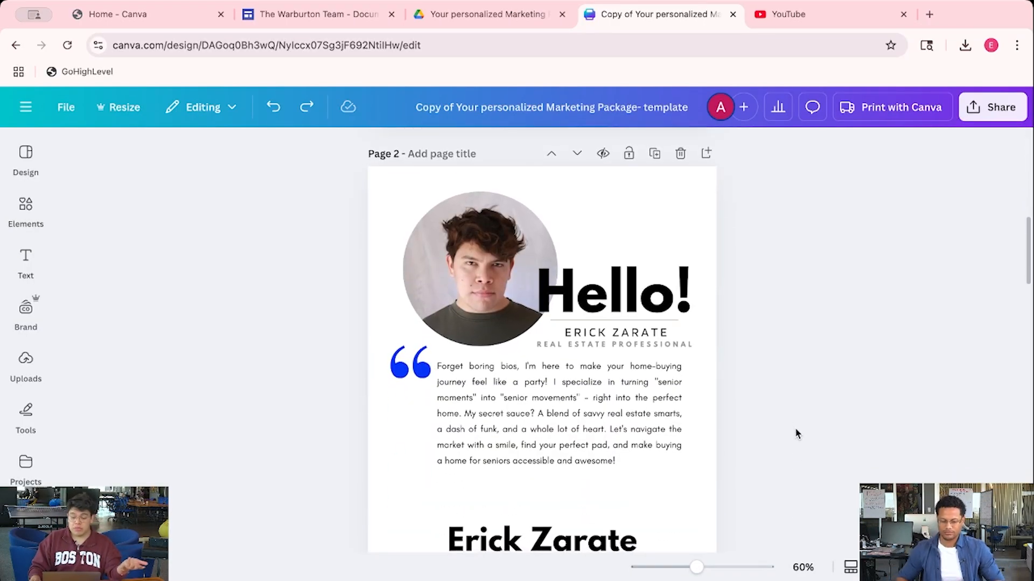
scroll(795, 436, "down", 1)
scroll(795, 436, "down", 1)
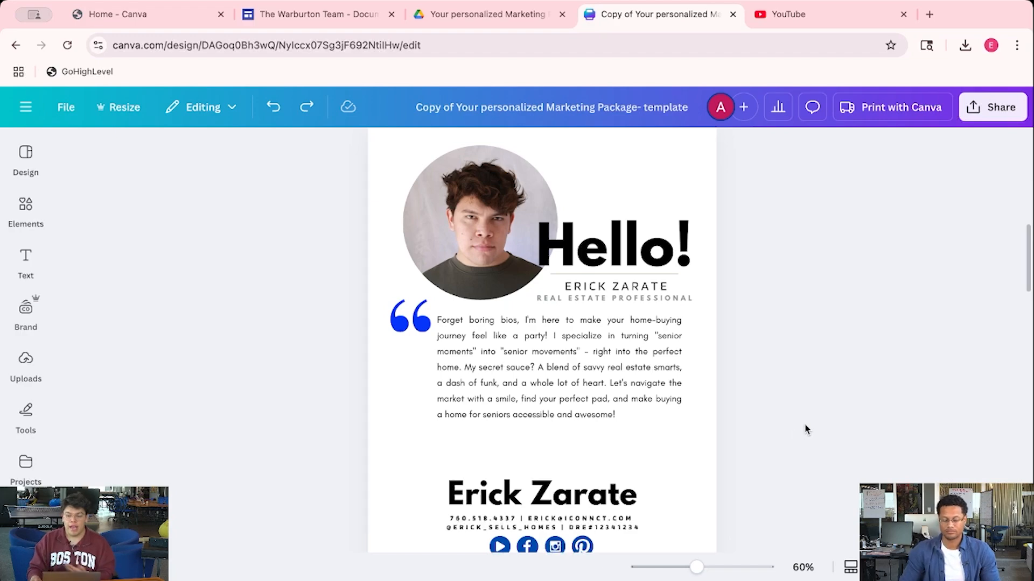
scroll(797, 433, "down", 9)
scroll(806, 429, "down", 1)
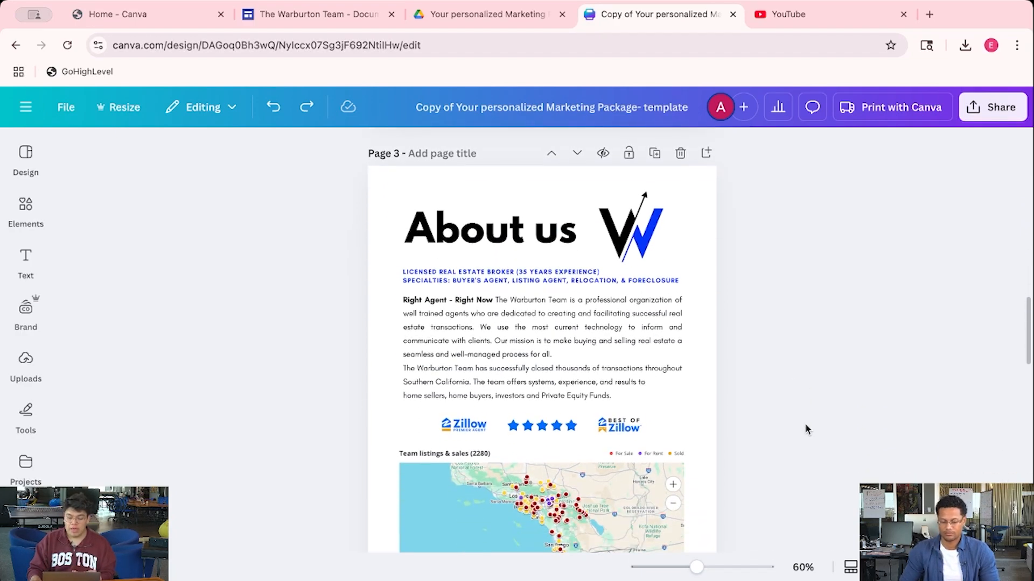
scroll(806, 429, "down", 1)
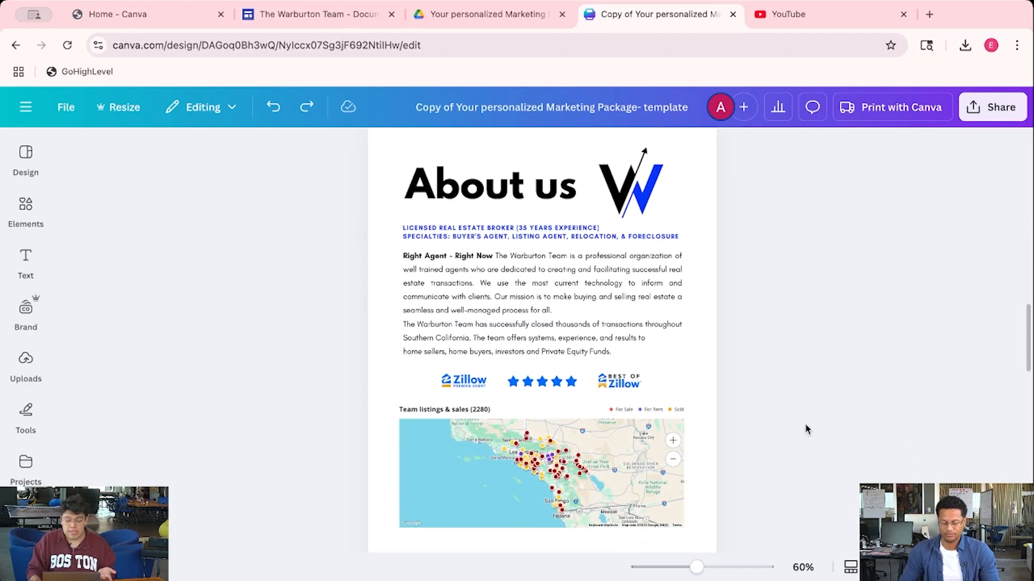
scroll(806, 429, "down", 1)
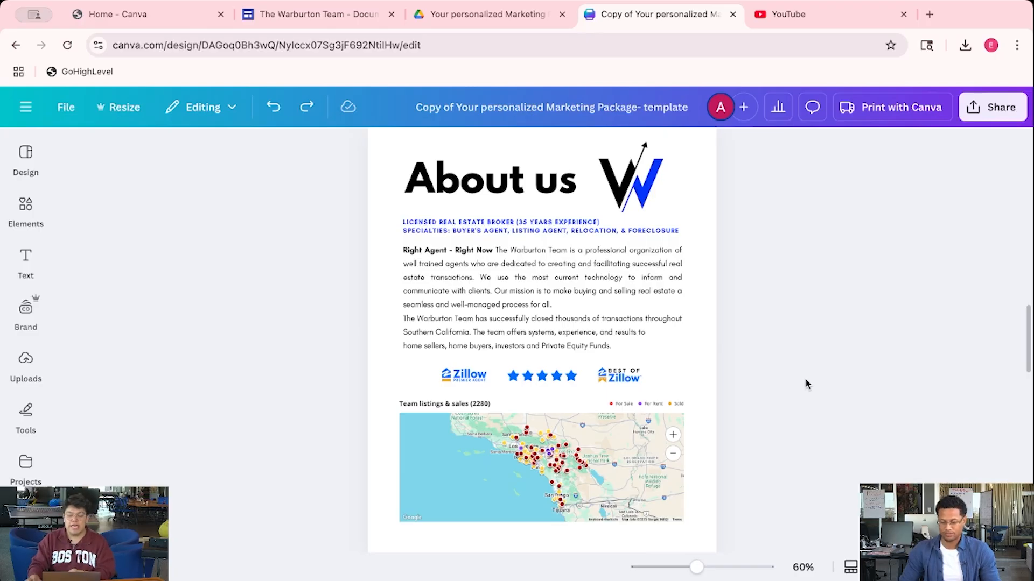
scroll(800, 382, "down", 10)
scroll(800, 386, "up", 4)
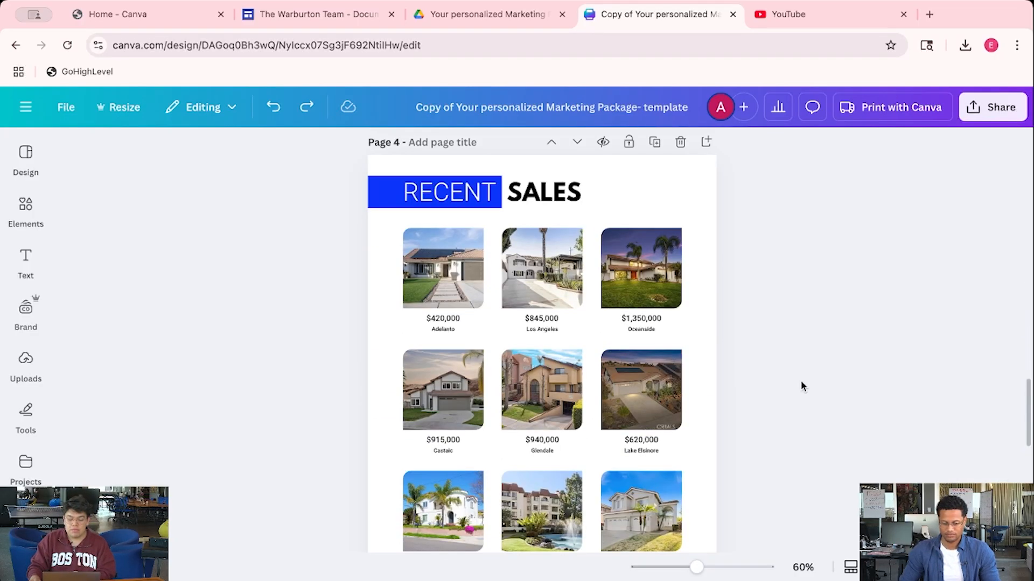
scroll(800, 386, "down", 1)
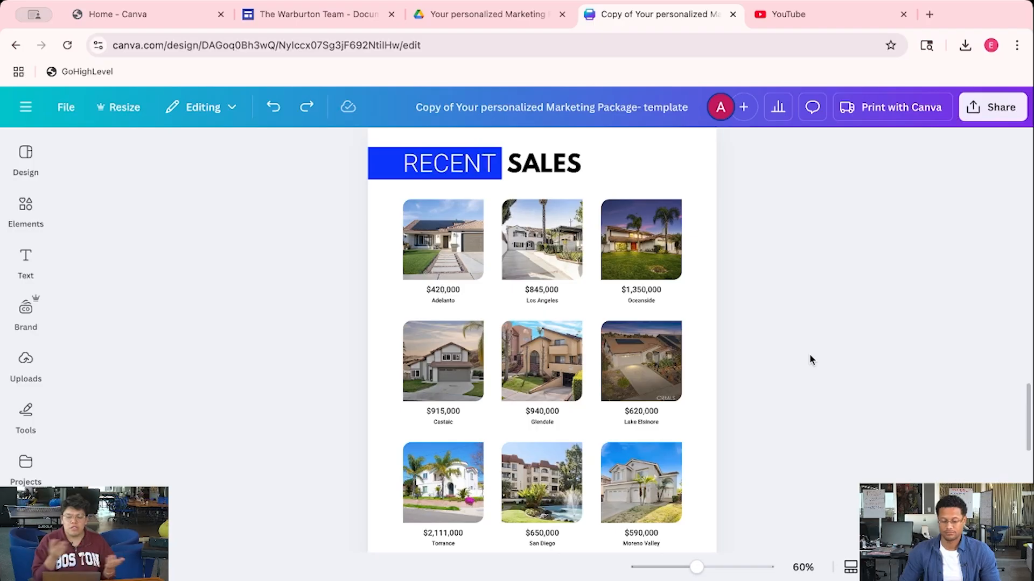
Enlarge the Recent Sales page, then scroll back up to page 3's About us team bio
left_click(705, 567)
scroll(749, 469, "down", 2)
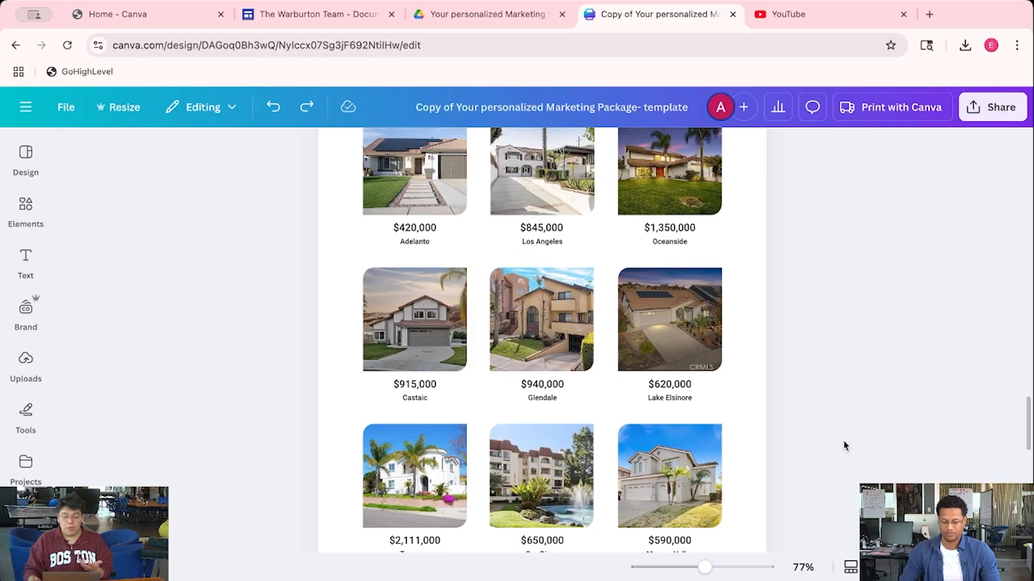
scroll(845, 442, "down", 1)
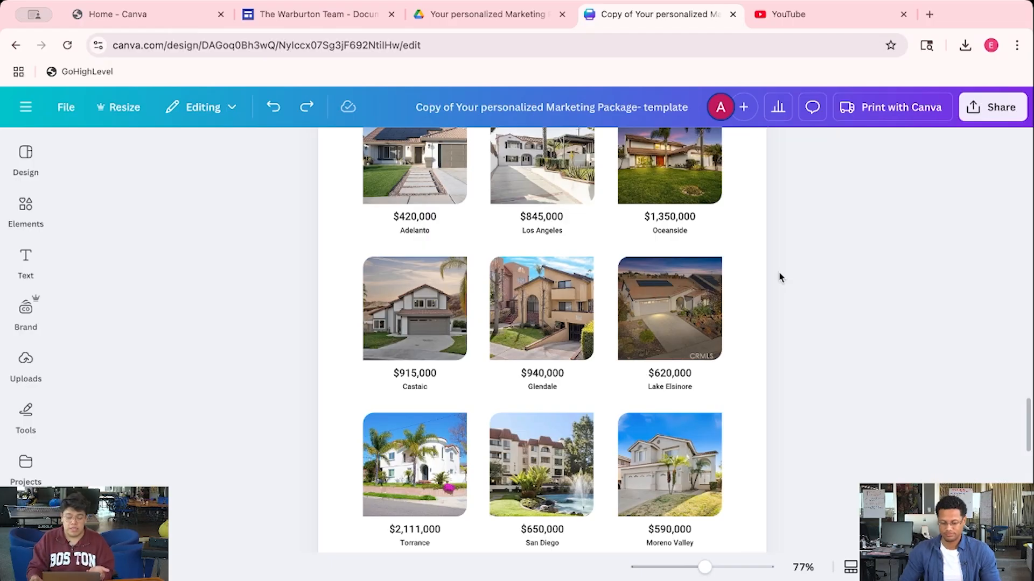
scroll(780, 277, "up", 5)
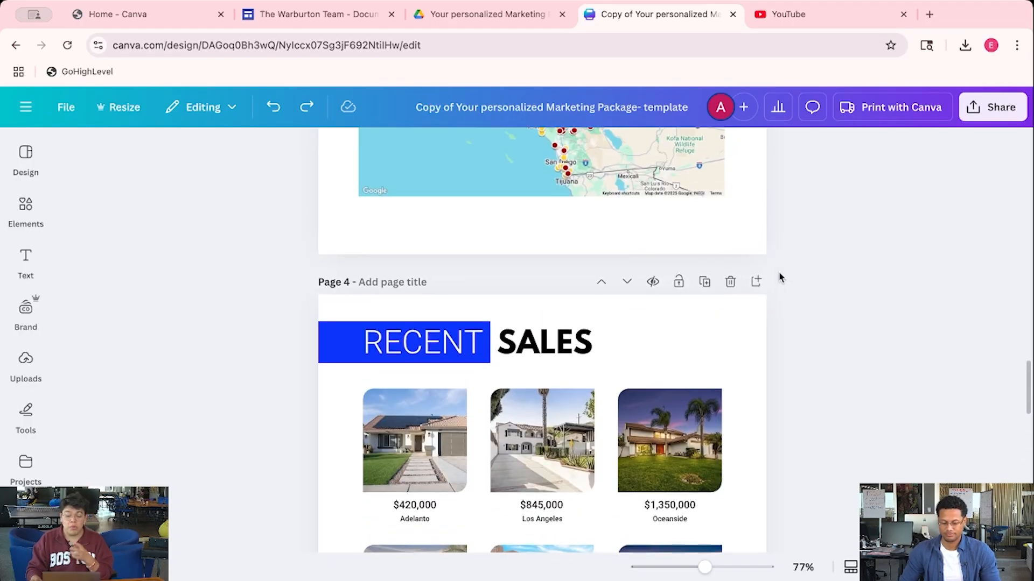
scroll(781, 277, "down", 1)
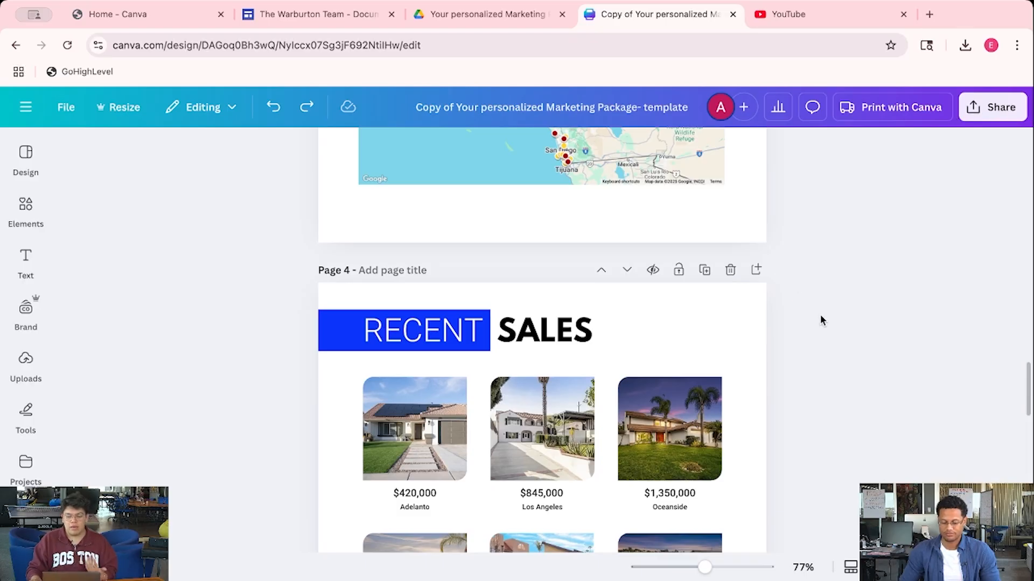
scroll(819, 318, "up", 4)
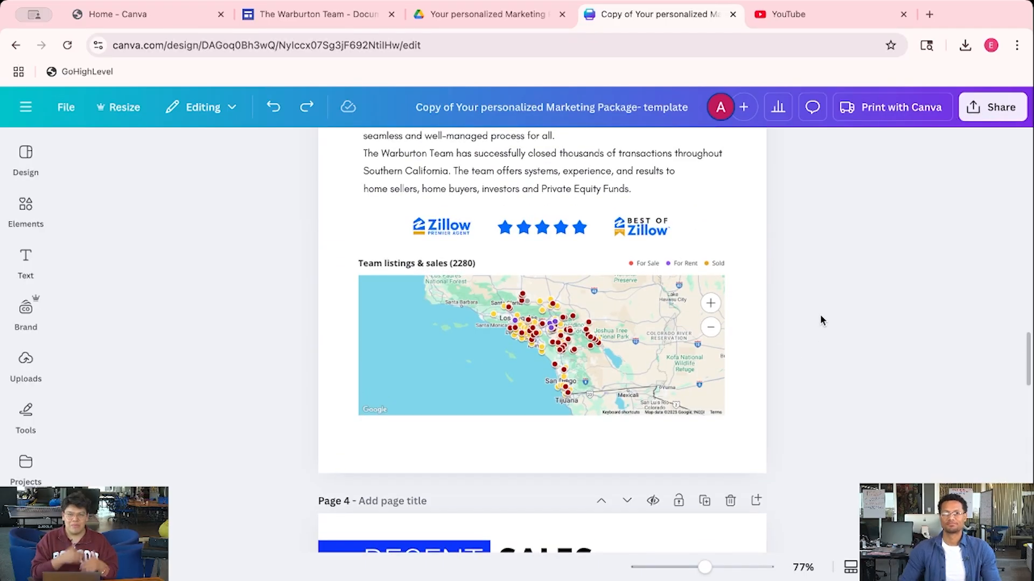
scroll(821, 320, "down", 10)
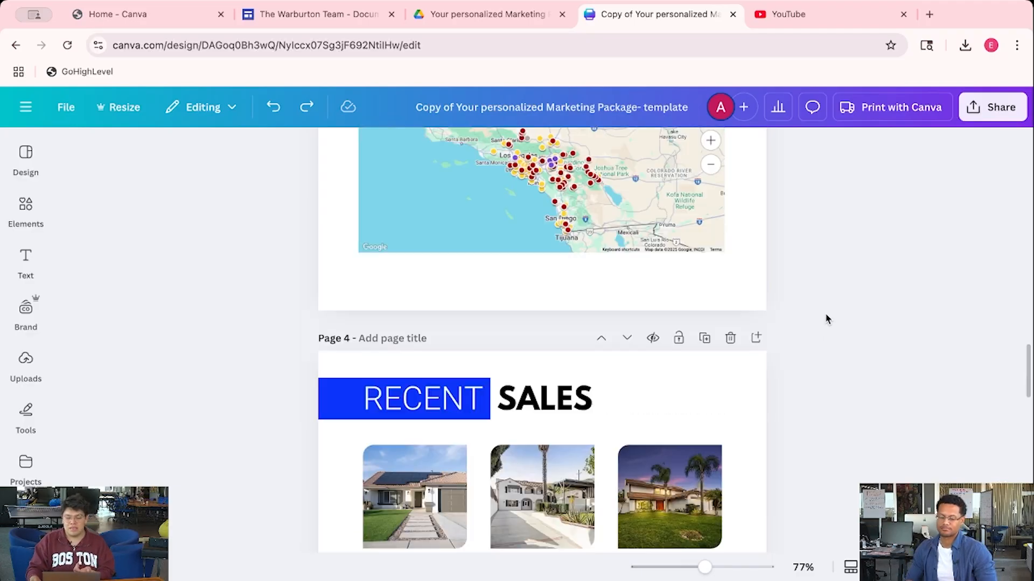
scroll(827, 320, "up", 1)
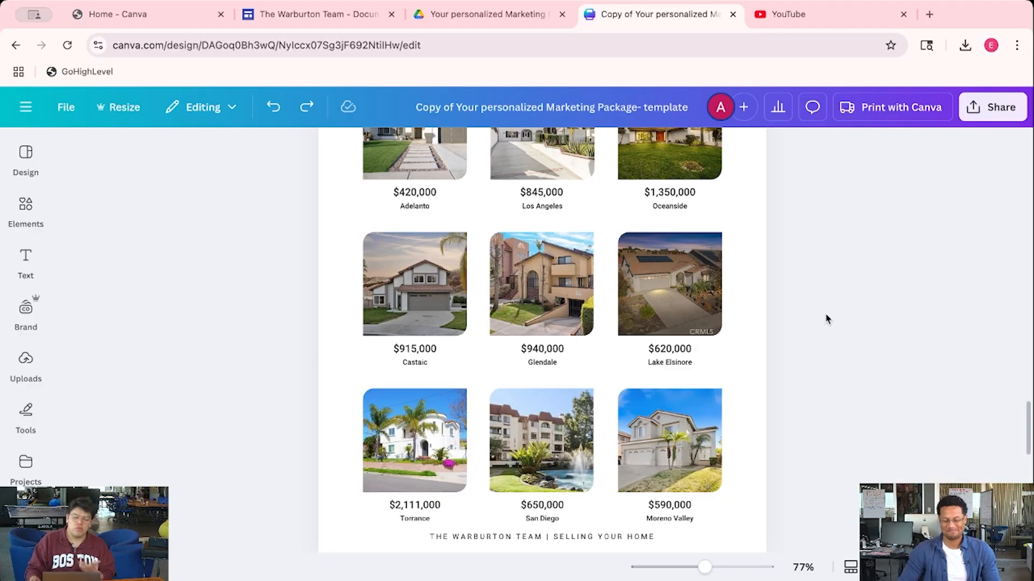
scroll(827, 319, "up", 10)
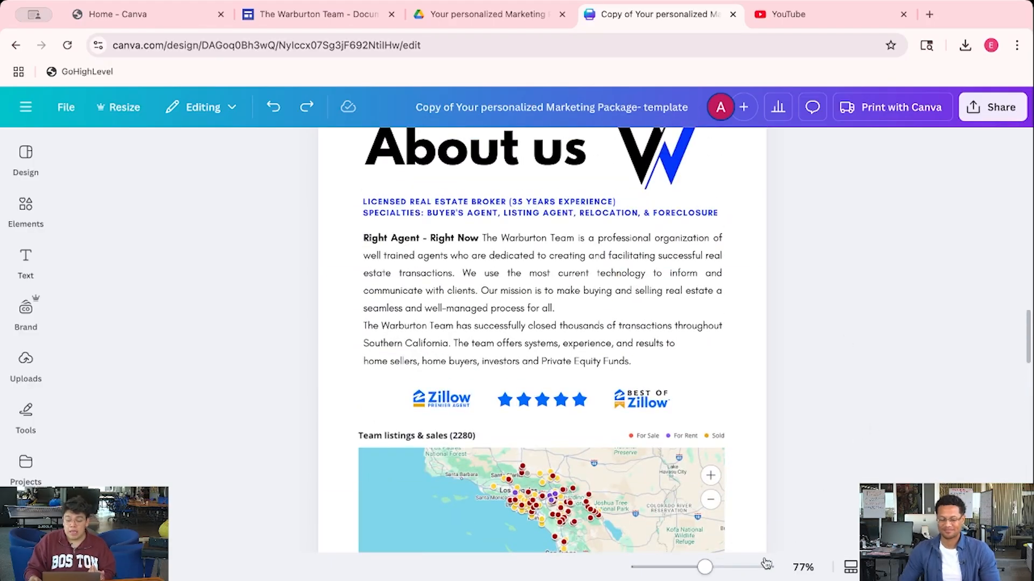
scroll(766, 563, "down", 3, "ctrl")
scroll(750, 489, "up", 4)
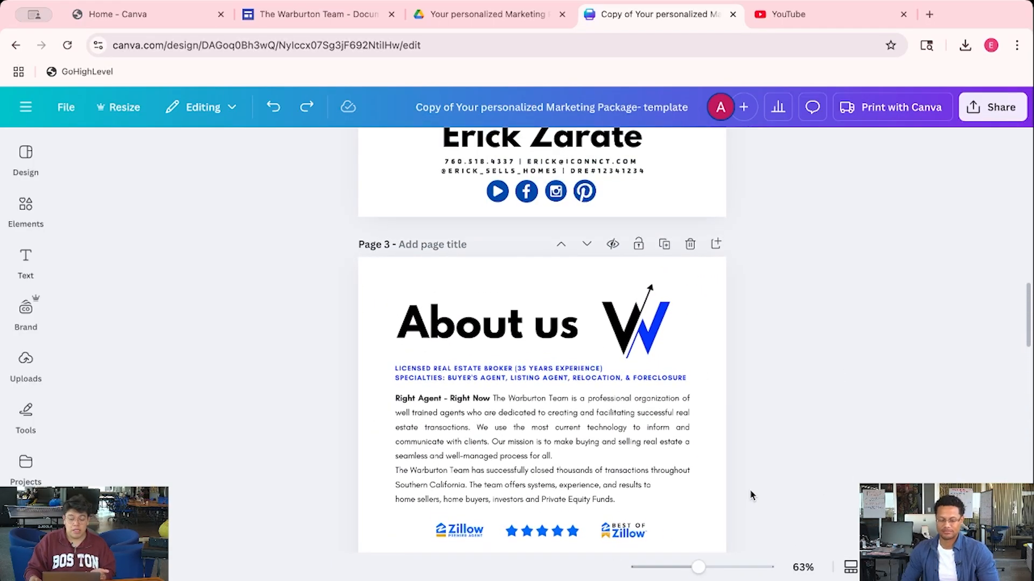
scroll(750, 490, "up", 6)
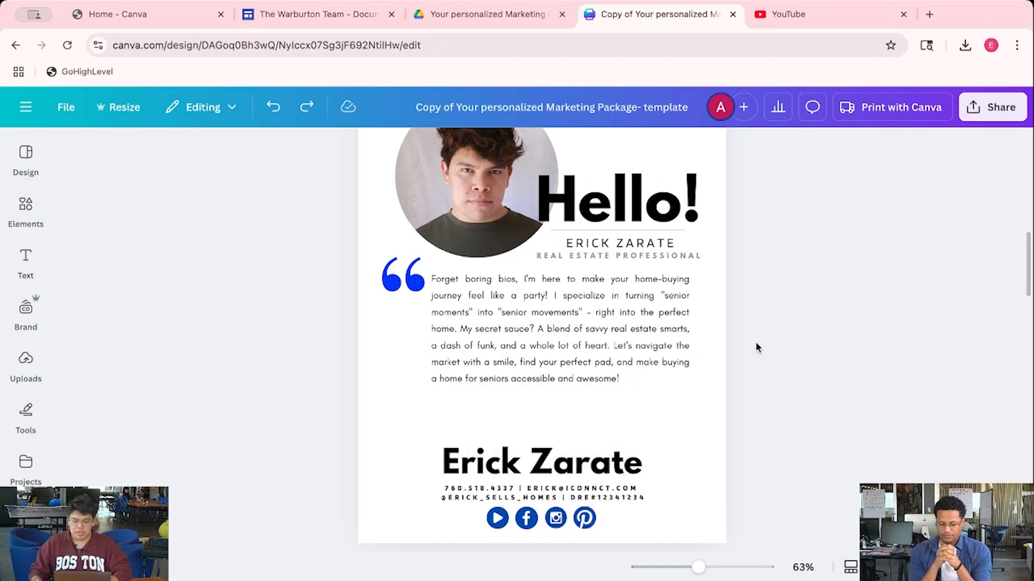
Download pages 1–4 of the flier as a PDF Standard file instead of PNG
scroll(810, 282, "up", 10)
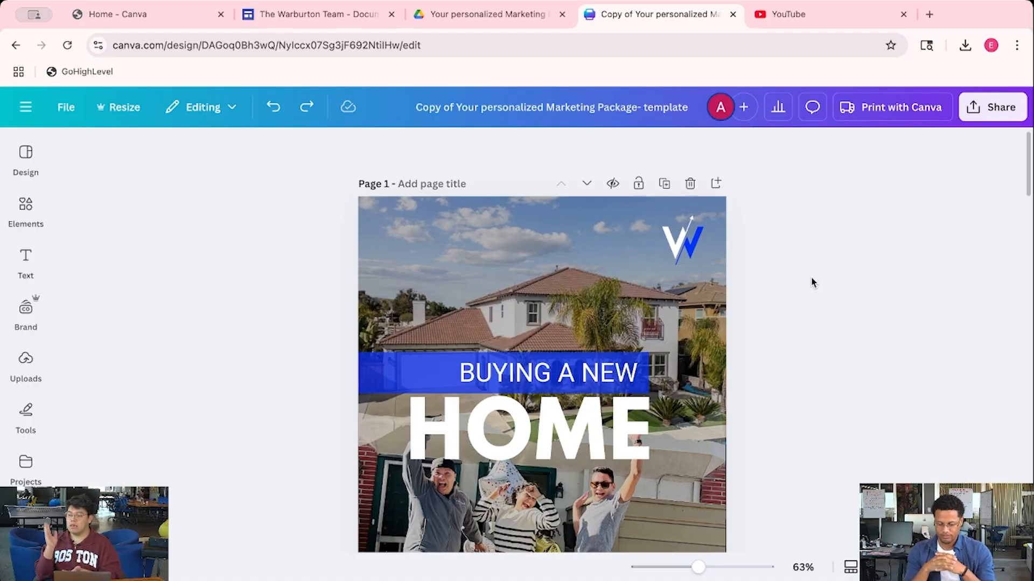
scroll(813, 283, "down", 10)
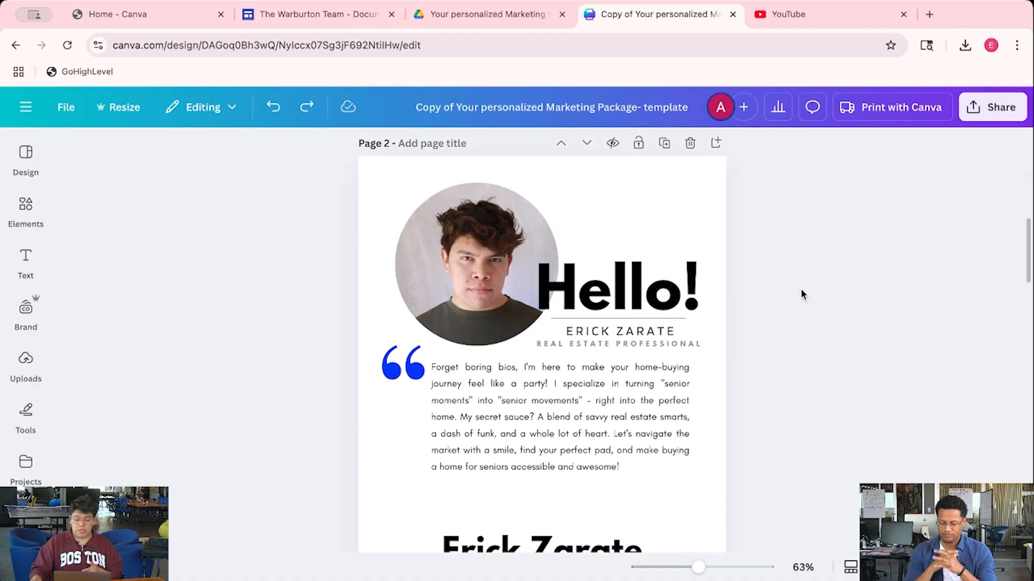
scroll(801, 294, "up", 1)
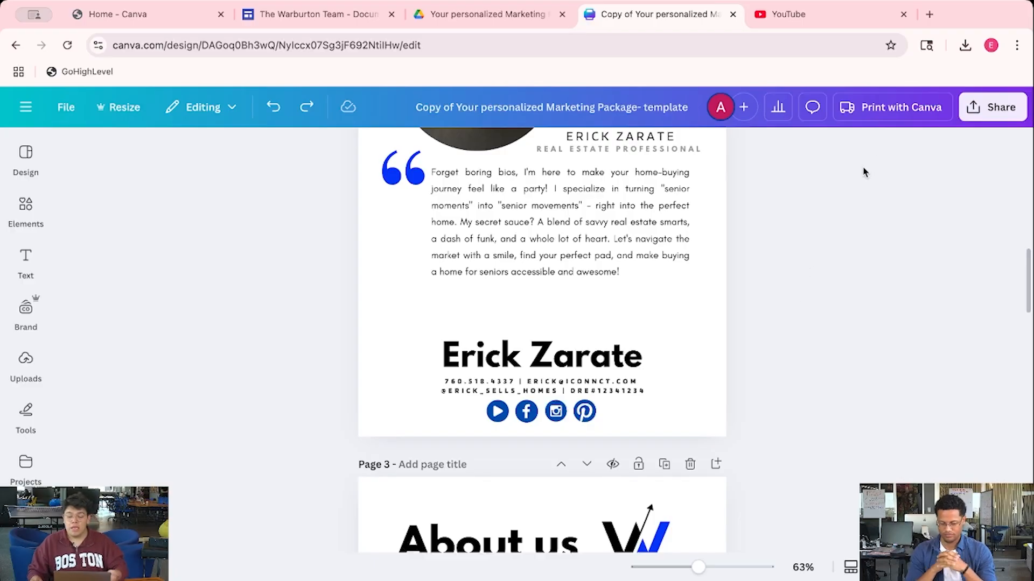
left_click(999, 119)
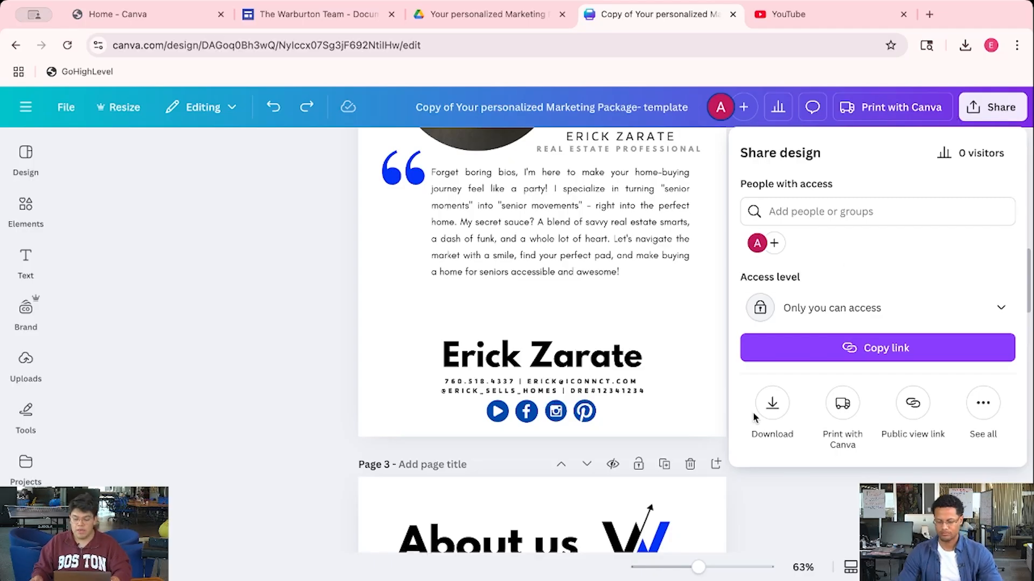
left_click(772, 404)
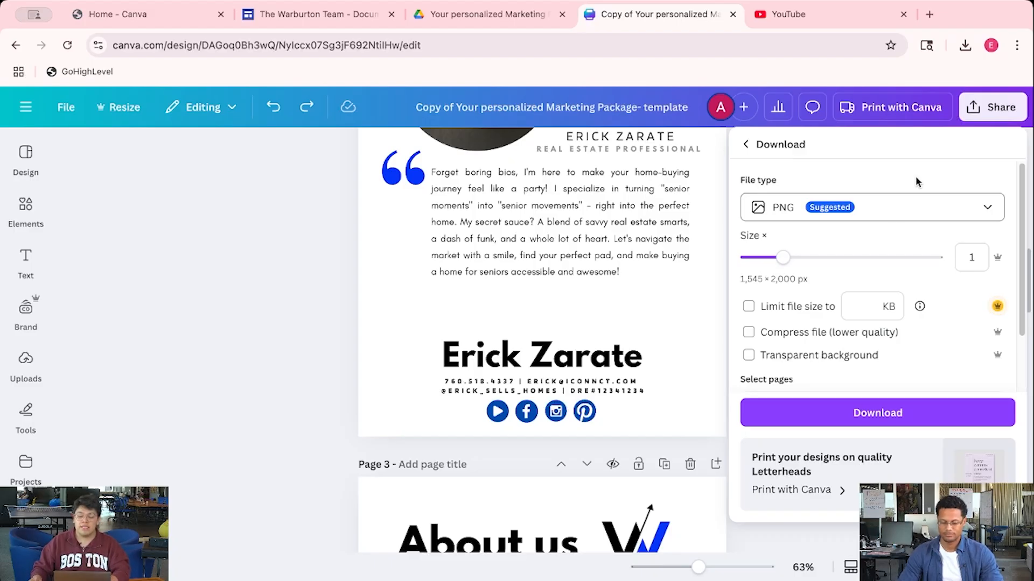
left_click(885, 217)
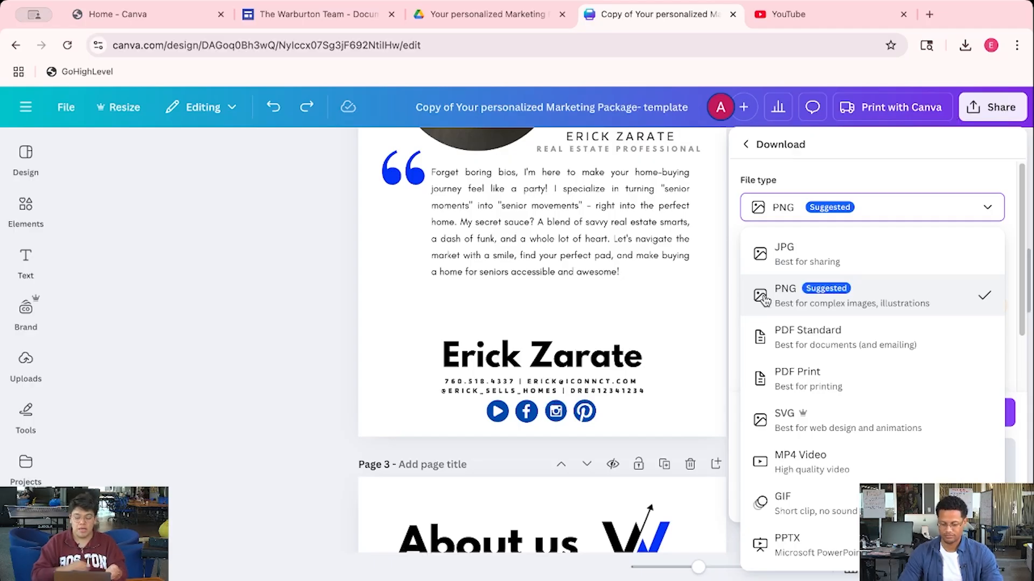
left_click(790, 338)
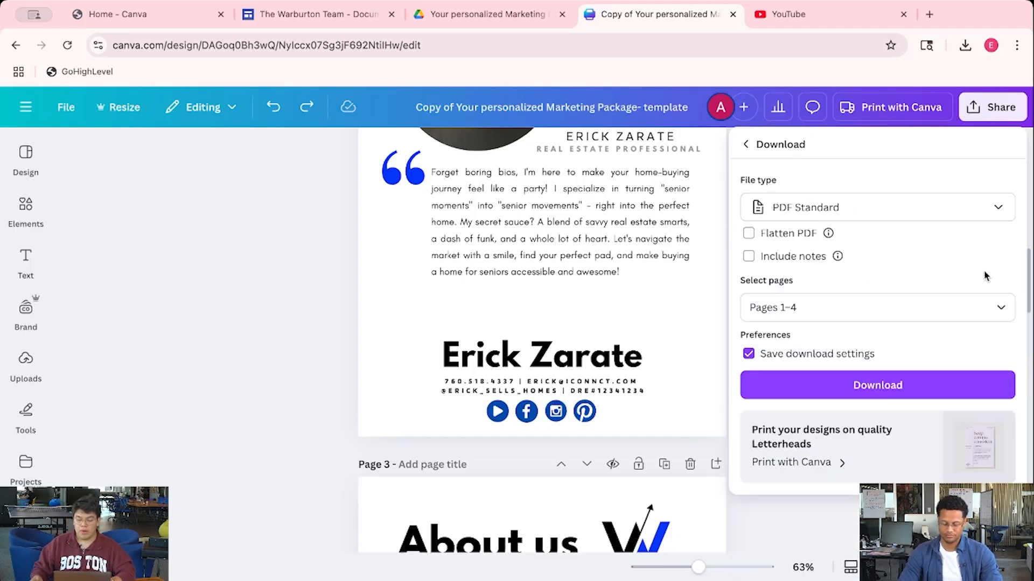
left_click(864, 384)
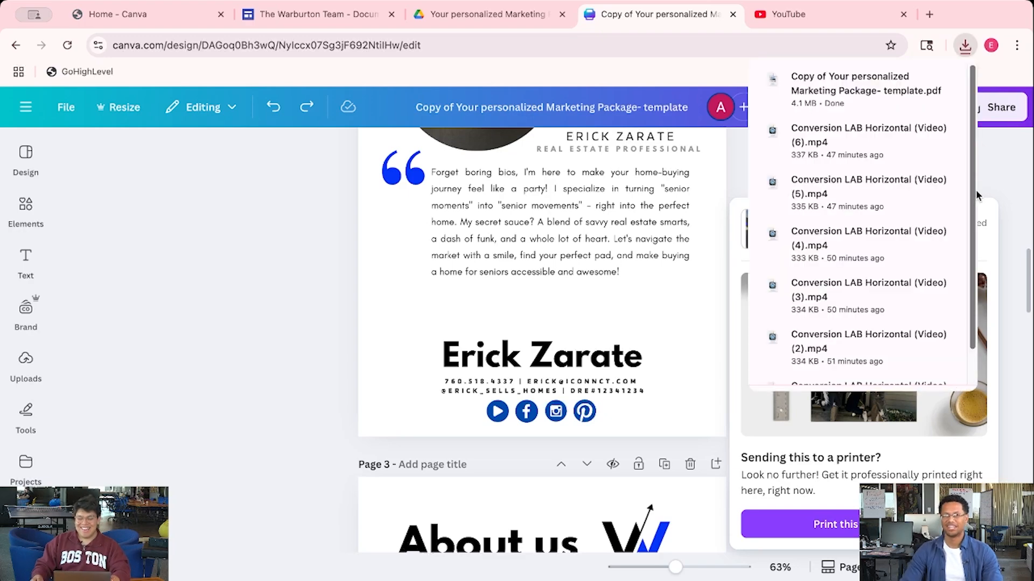
Open the downloaded flier PDF, close the YouTube tab, and choose EPSON ET-3850 as the print destination
left_click(854, 98)
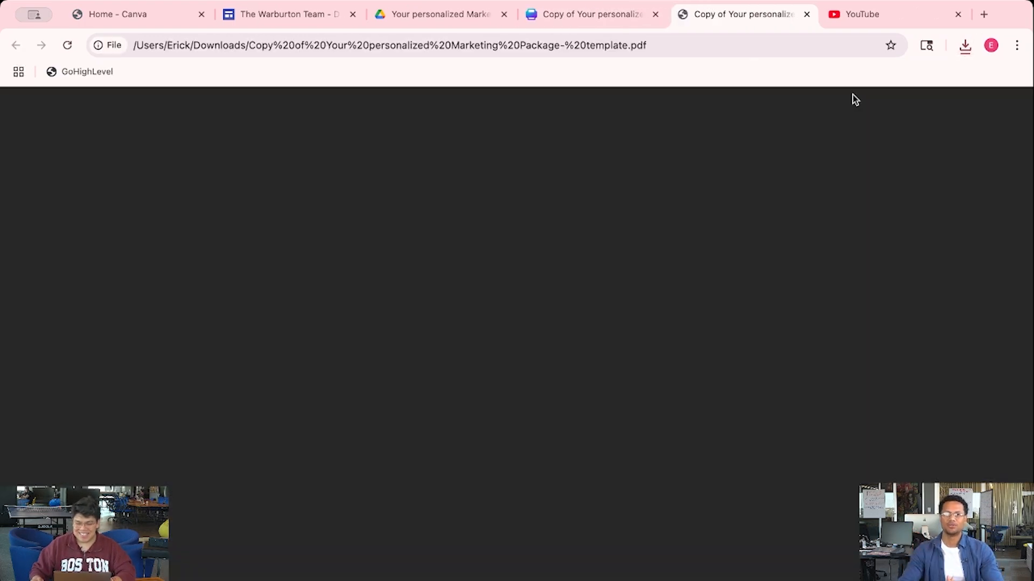
left_click(958, 14)
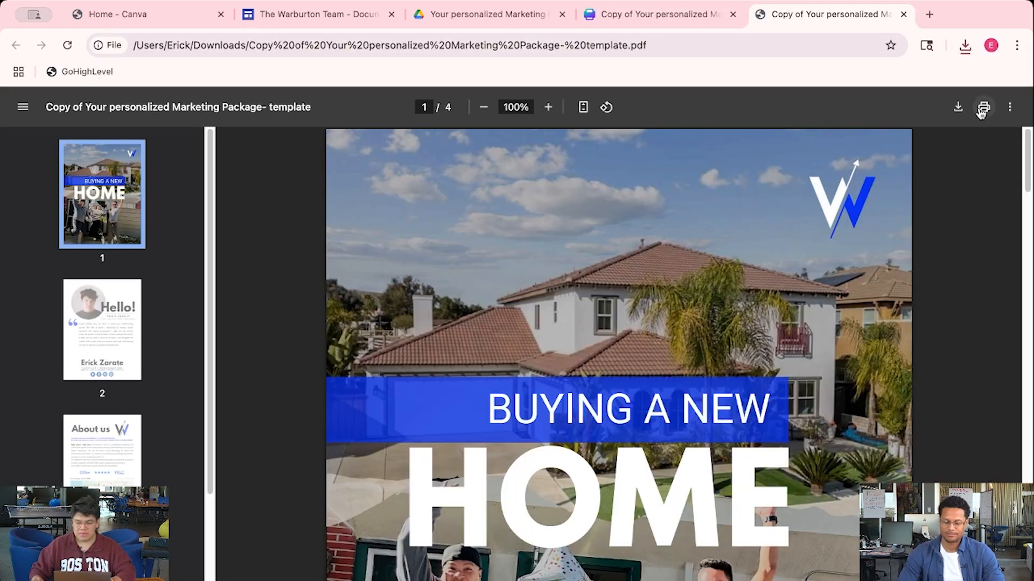
left_click(984, 106)
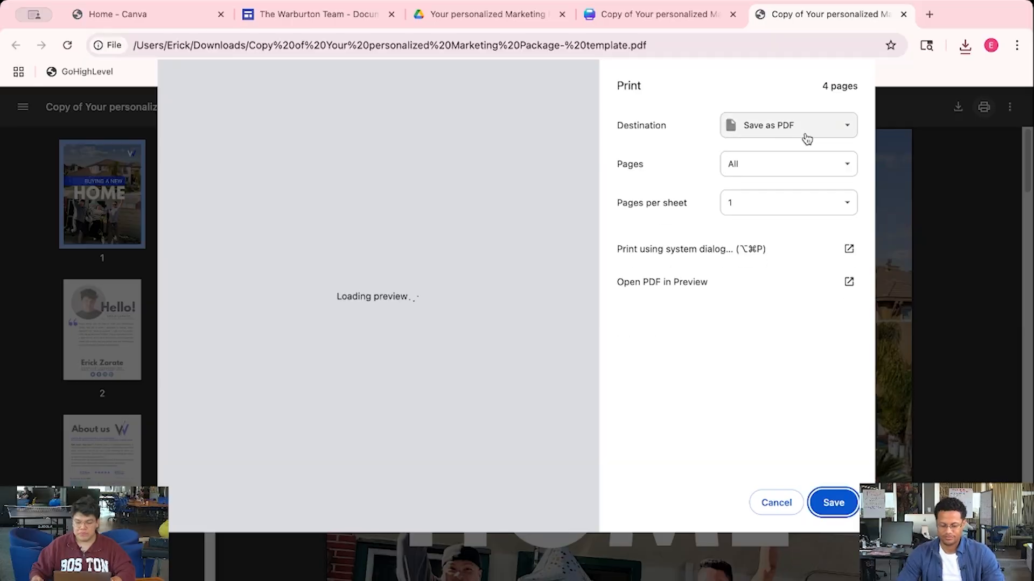
left_click(770, 129)
left_click(756, 79)
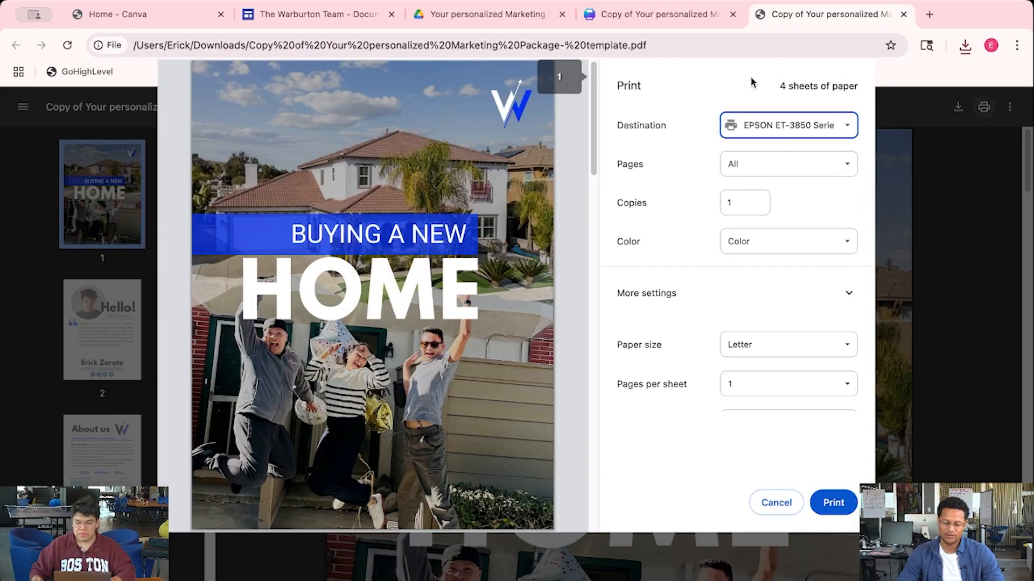
Set the print scale to Fit to paper under More settings
left_click(770, 294)
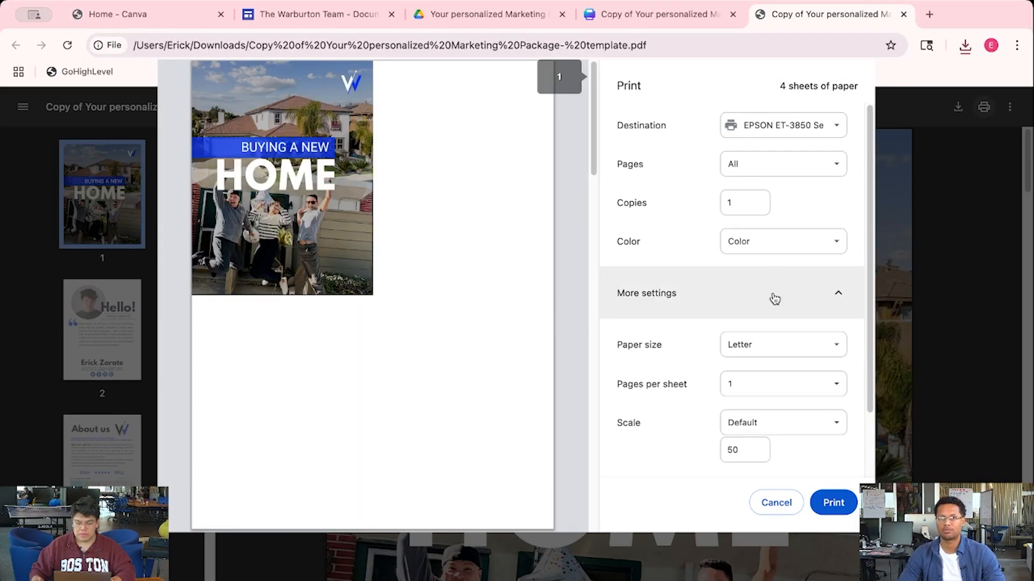
left_click(780, 426)
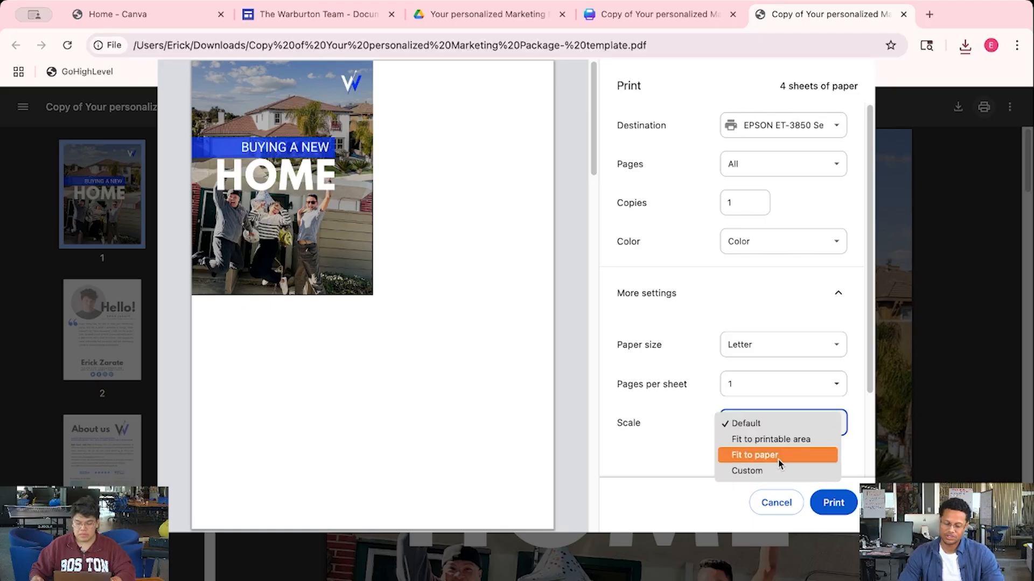
left_click(779, 456)
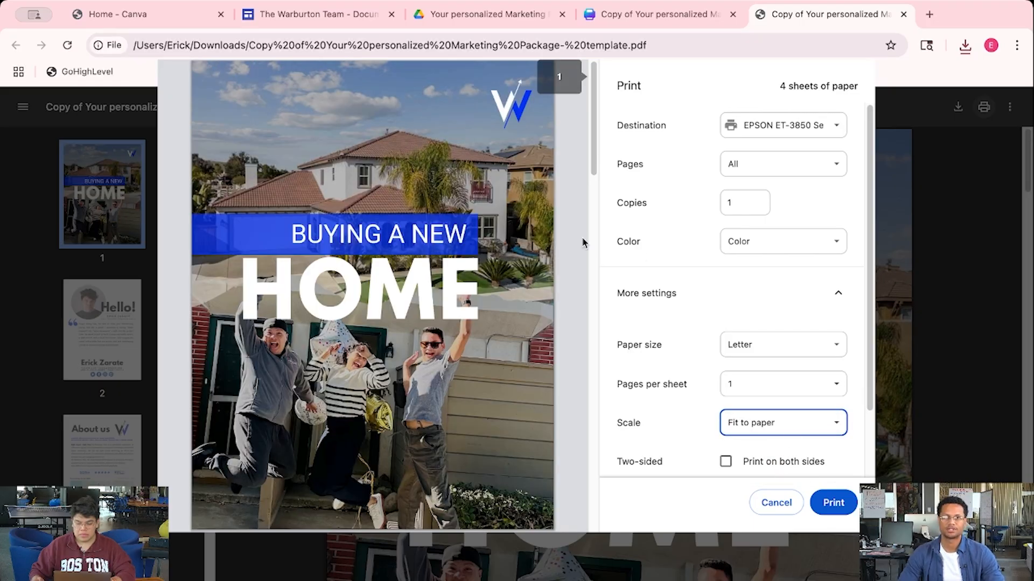
left_click_drag(592, 132, 533, 101)
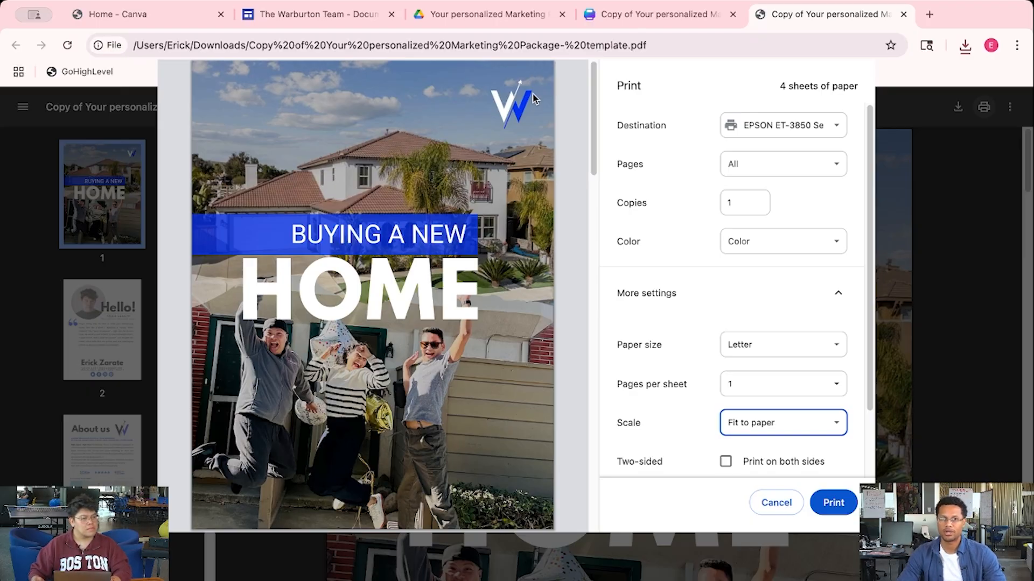
Open the BUYER PACKET PDF from the Warburton Team resource page and browse its pages
left_click(358, 14)
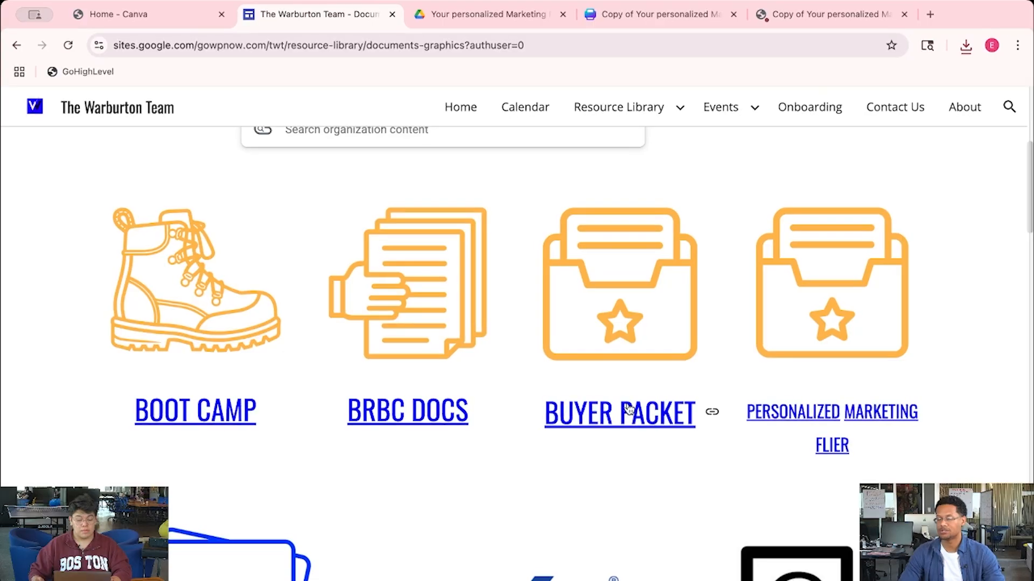
left_click(629, 410)
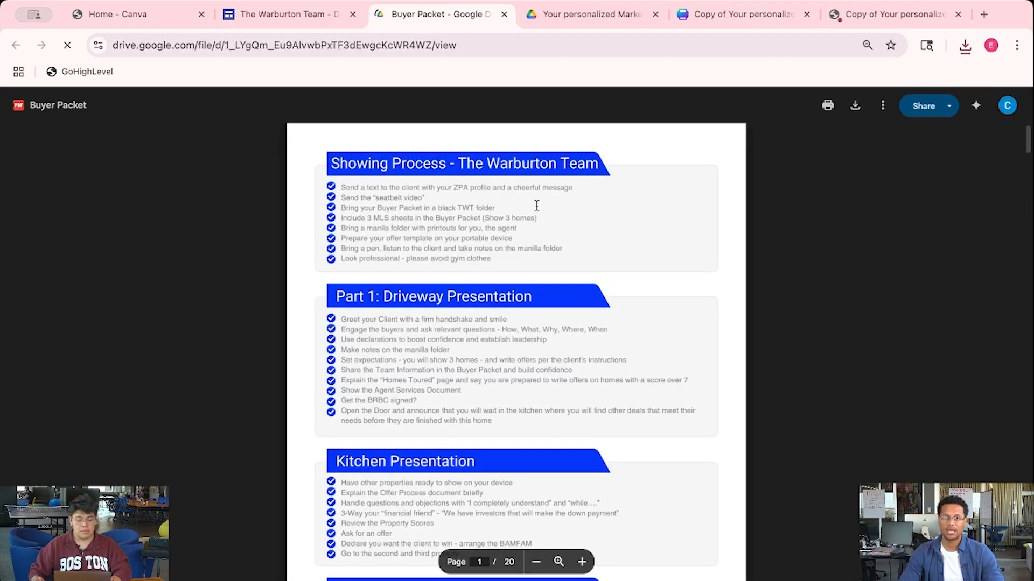
scroll(637, 349, "down", 3)
scroll(637, 349, "down", 10)
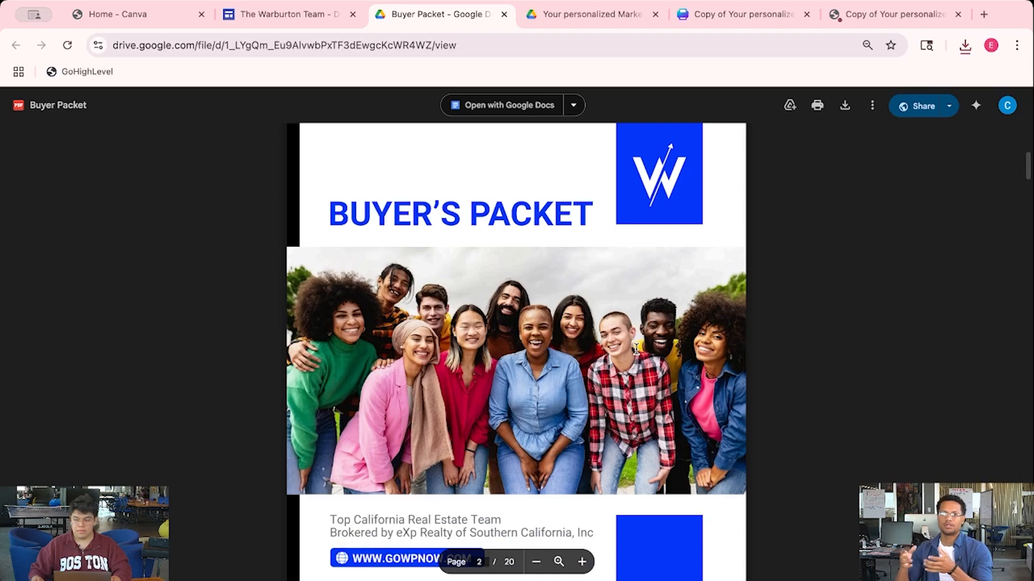
scroll(636, 349, "up", 1)
scroll(636, 348, "up", 7)
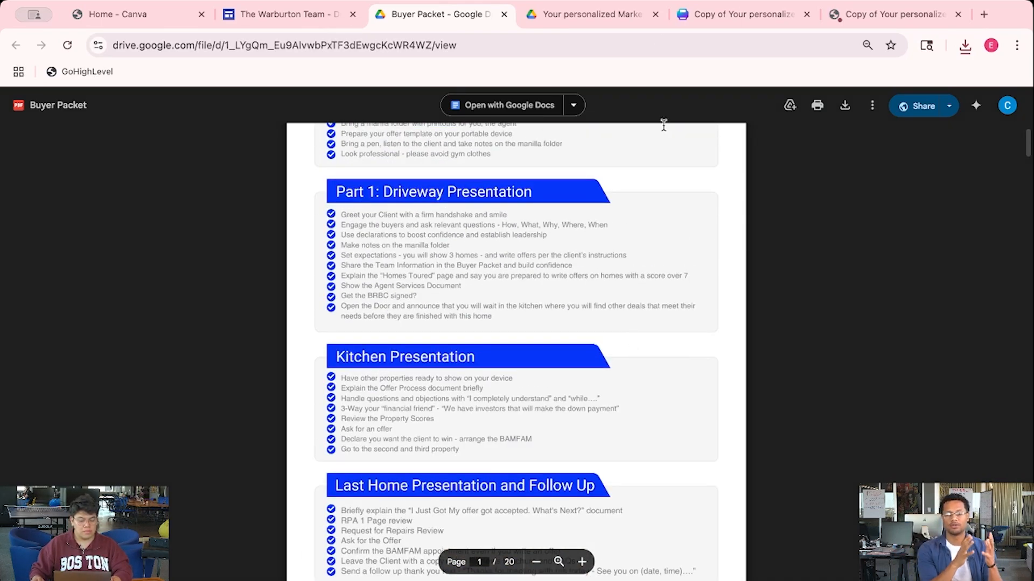
Switch back past the marketing flier template PDF to the Canva flier design
left_click(635, 16)
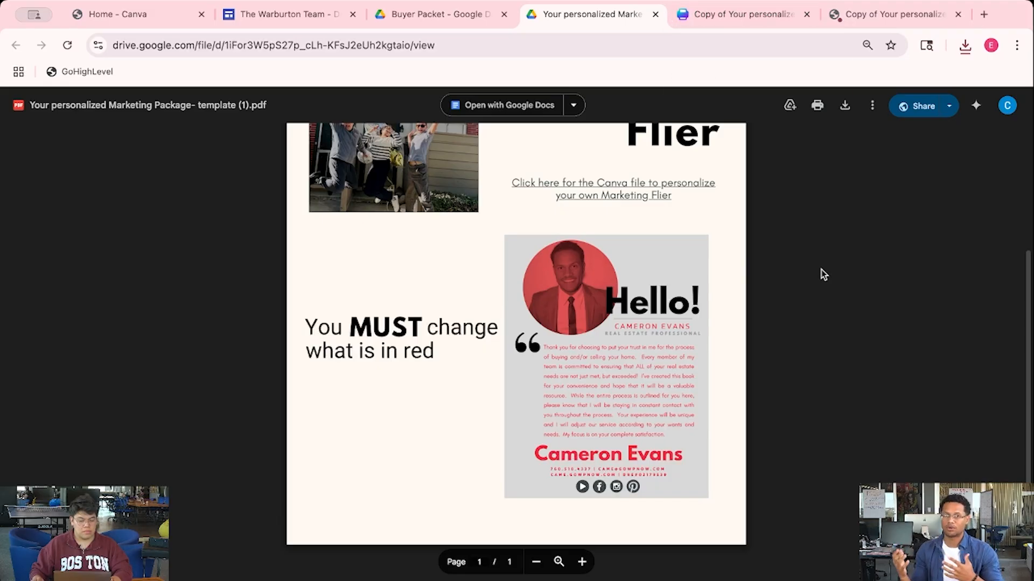
scroll(821, 272, "up", 3)
left_click(752, 13)
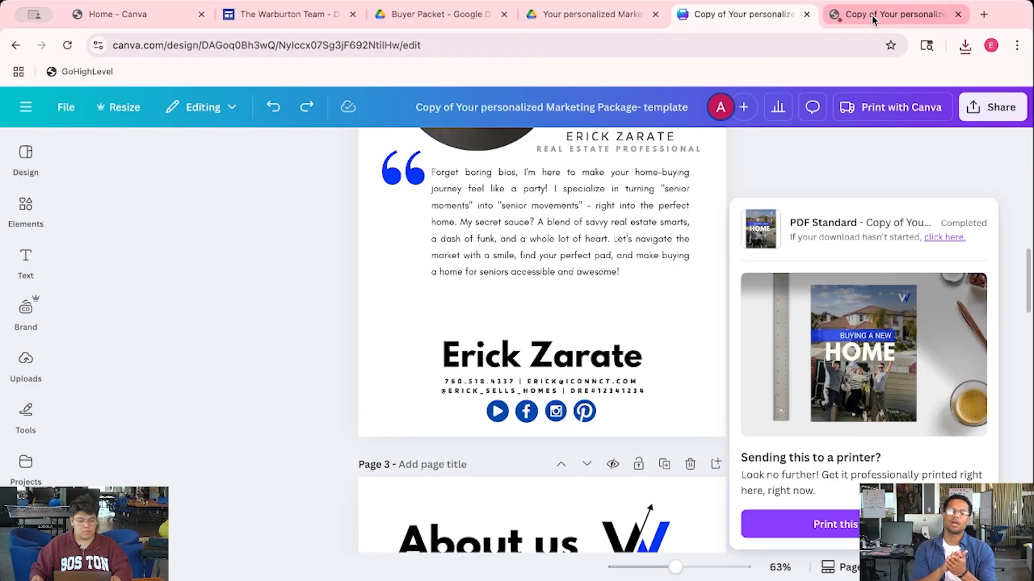